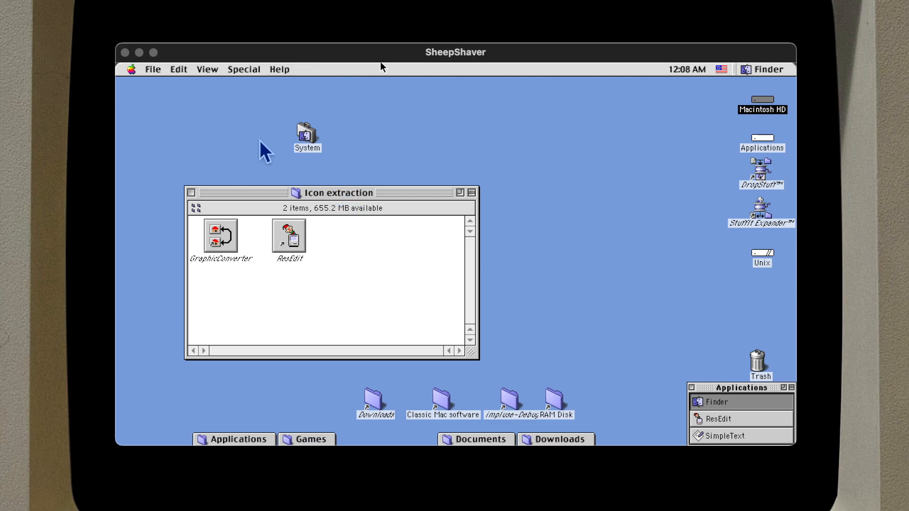
{"action": "left_click", "coordinate": [381, 65]}
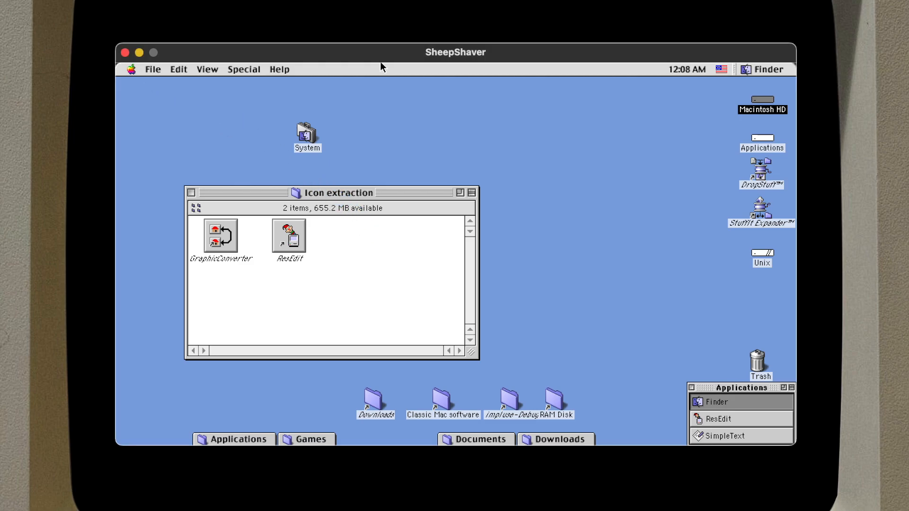
{"action": "left_click", "coordinate": [131, 69]}
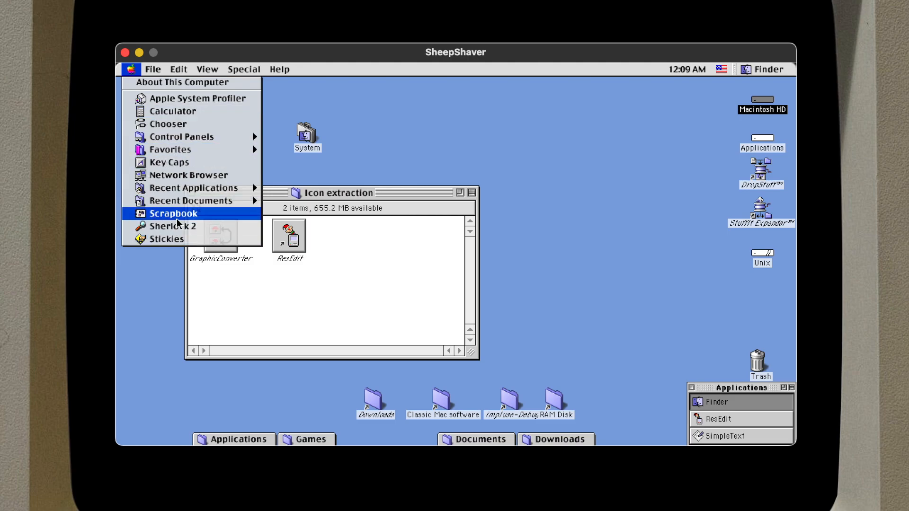
{"action": "left_click", "coordinate": [351, 254]}
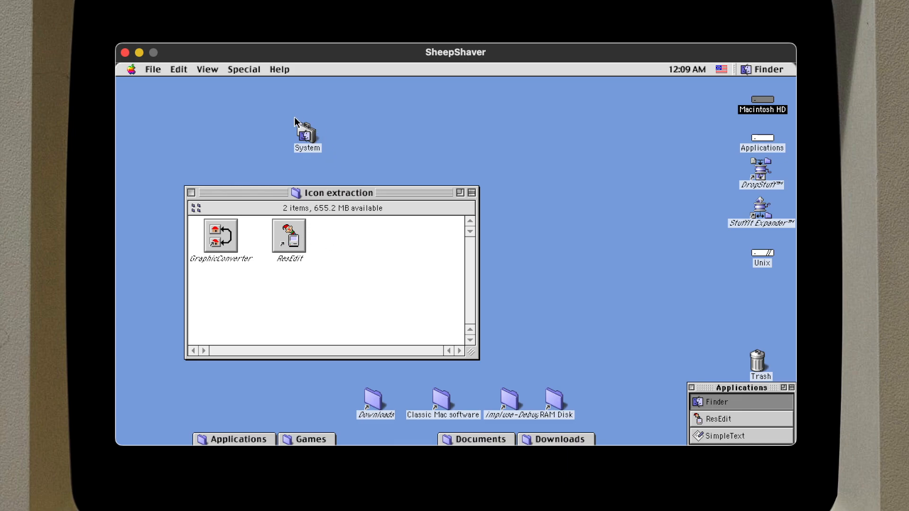
Step: Open the desktop copy of the System file in ResEdit to list its resource types
{"action": "left_click_drag", "start_coordinate": [305, 134], "coordinate": [290, 227]}
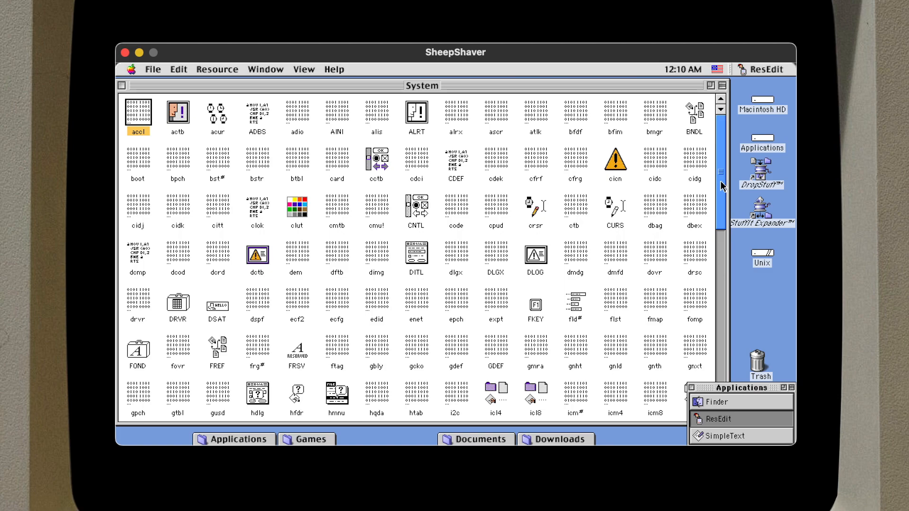
{"action": "left_click_drag", "start_coordinate": [720, 182], "coordinate": [720, 187]}
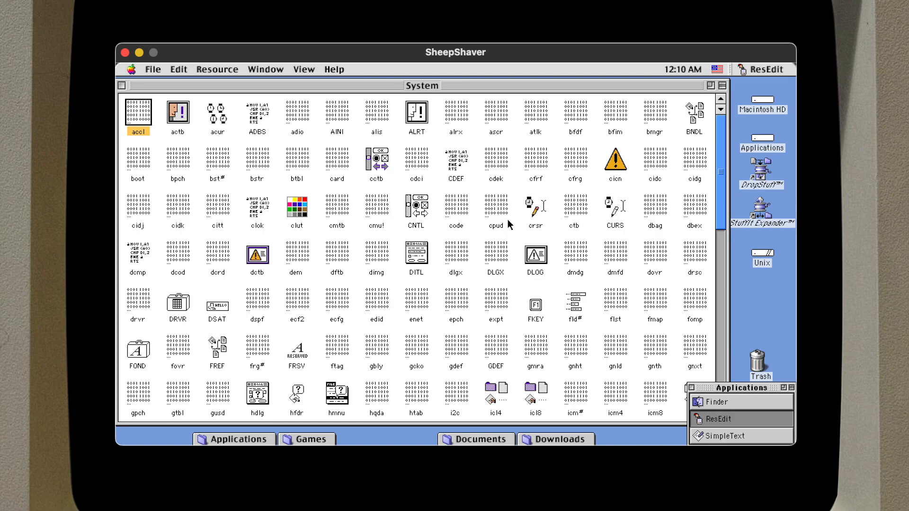
Step: Examine the System file's colour cursors (crsr) and black-and-white cursors (CURS), closing each list after viewing
{"action": "double_click", "coordinate": [538, 220]}
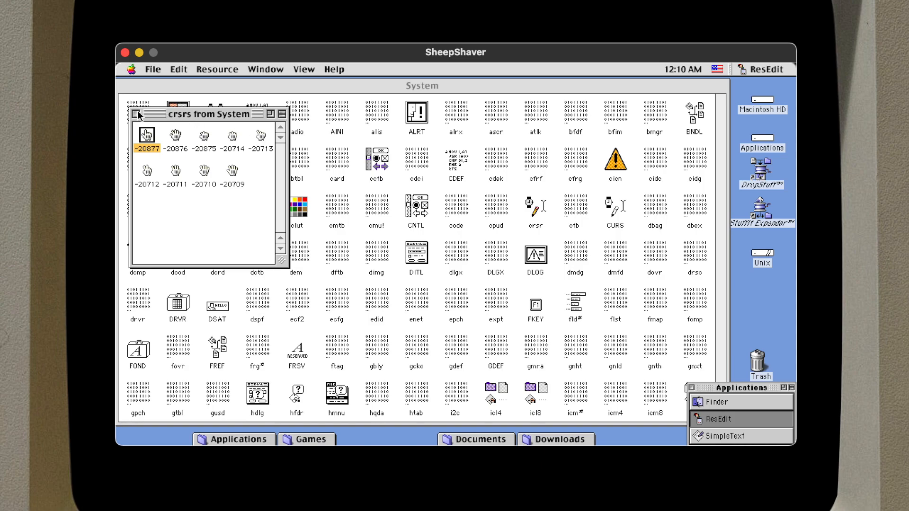
{"action": "left_click", "coordinate": [136, 114]}
{"action": "double_click", "coordinate": [615, 211]}
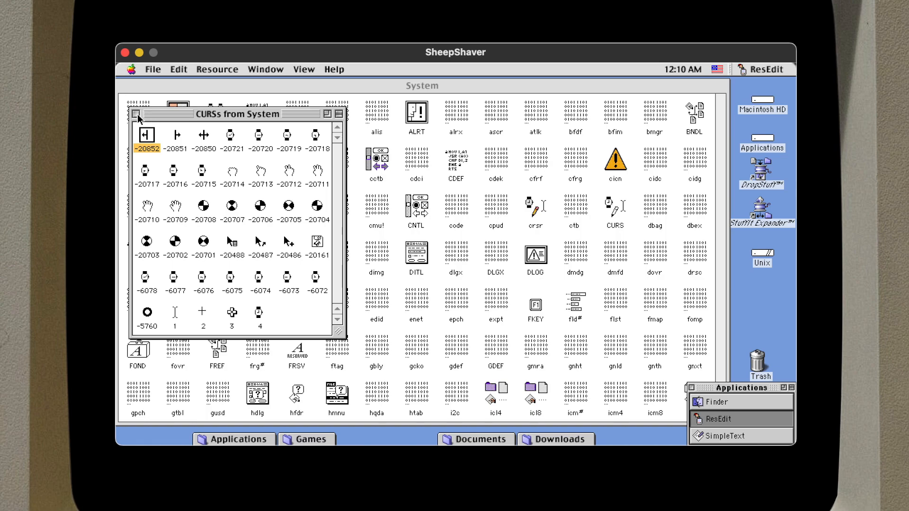
{"action": "left_click", "coordinate": [136, 115]}
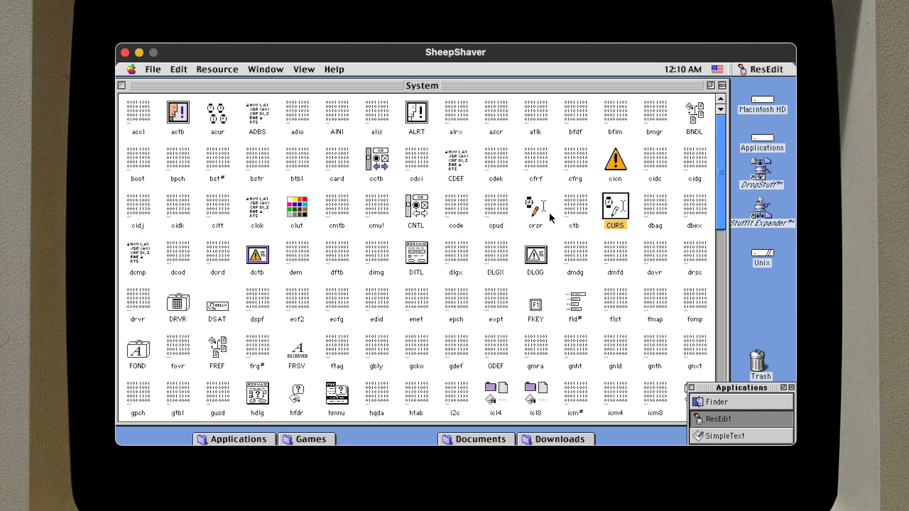
{"action": "double_click", "coordinate": [532, 212]}
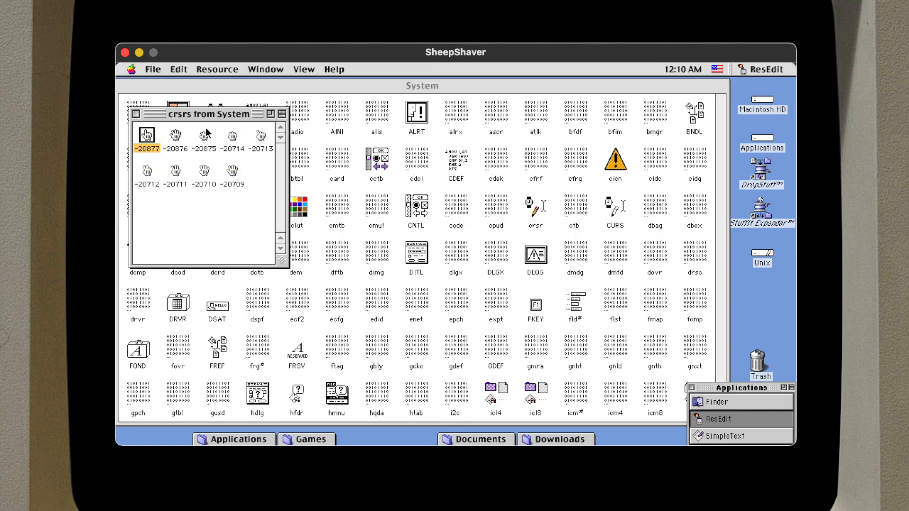
{"action": "left_click", "coordinate": [135, 114]}
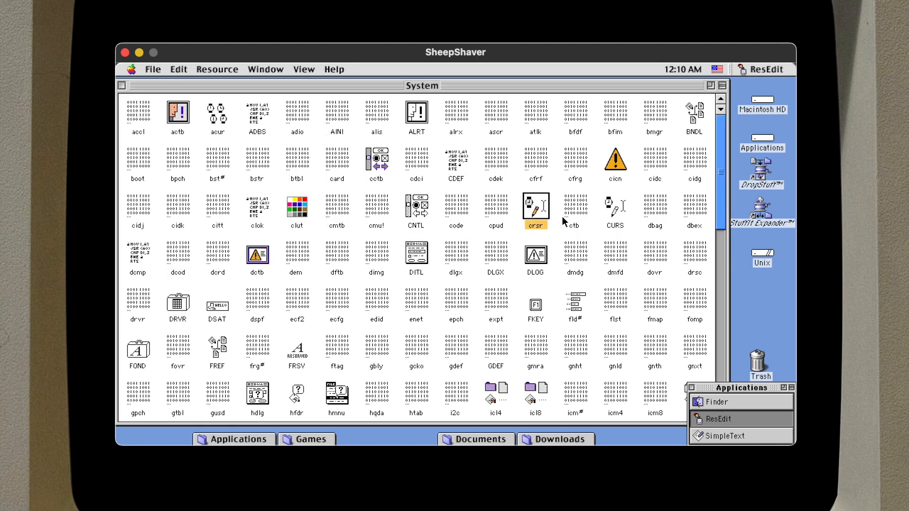
Step: Open the list of ICON resources in the System file
{"action": "left_click", "coordinate": [720, 257]}
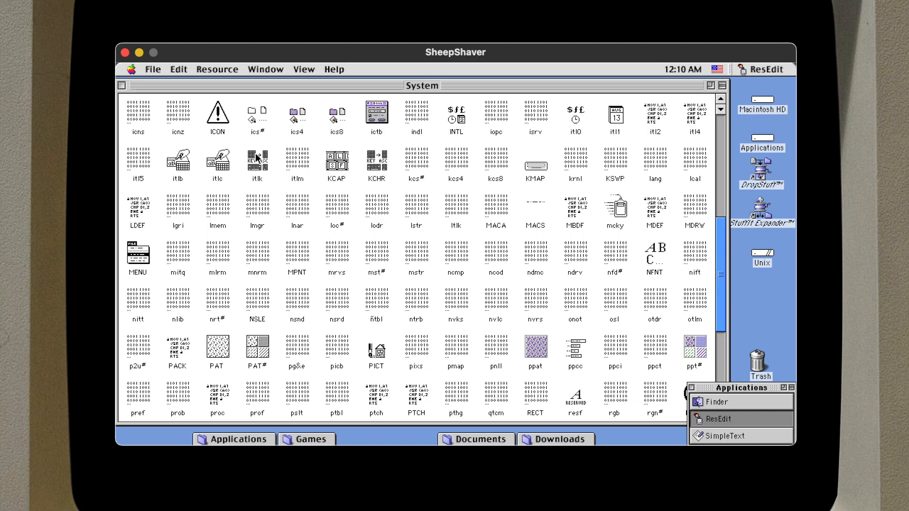
{"action": "left_click", "coordinate": [216, 118]}
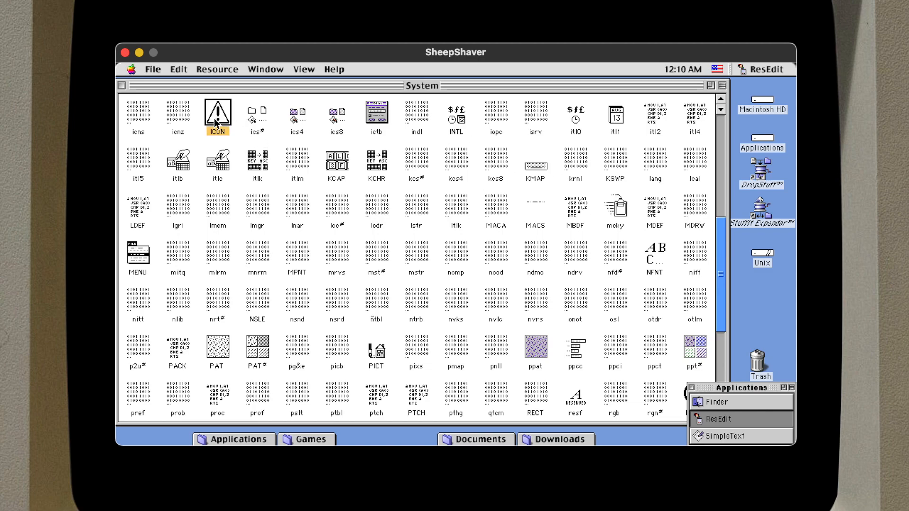
{"action": "double_click", "coordinate": [215, 119]}
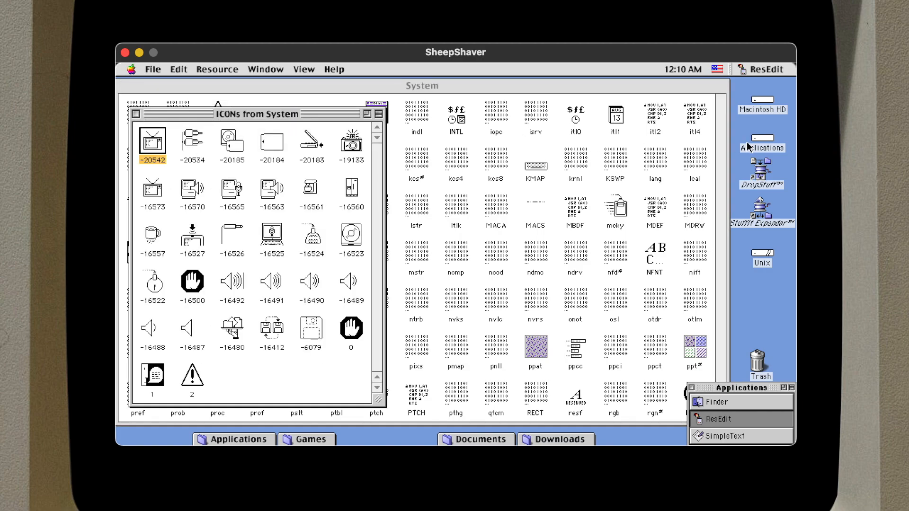
Step: Open the list of cicn colour icons and place its window beside the ICON list
{"action": "left_click", "coordinate": [713, 132]}
{"action": "left_click", "coordinate": [723, 133]}
{"action": "double_click", "coordinate": [626, 161]}
{"action": "left_click_drag", "start_coordinate": [298, 138], "coordinate": [537, 132]}
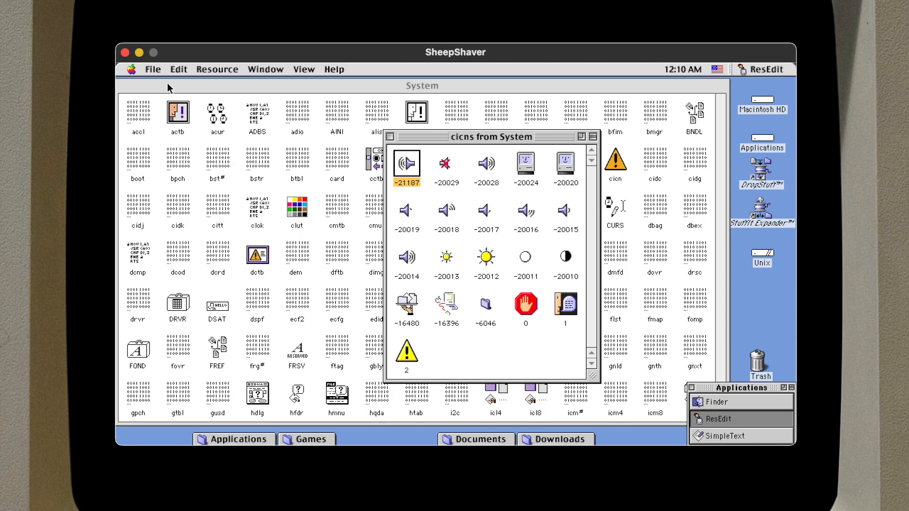
Step: Collapse the System resource window and align the cicn list level with the ICON list
{"action": "left_click", "coordinate": [140, 89]}
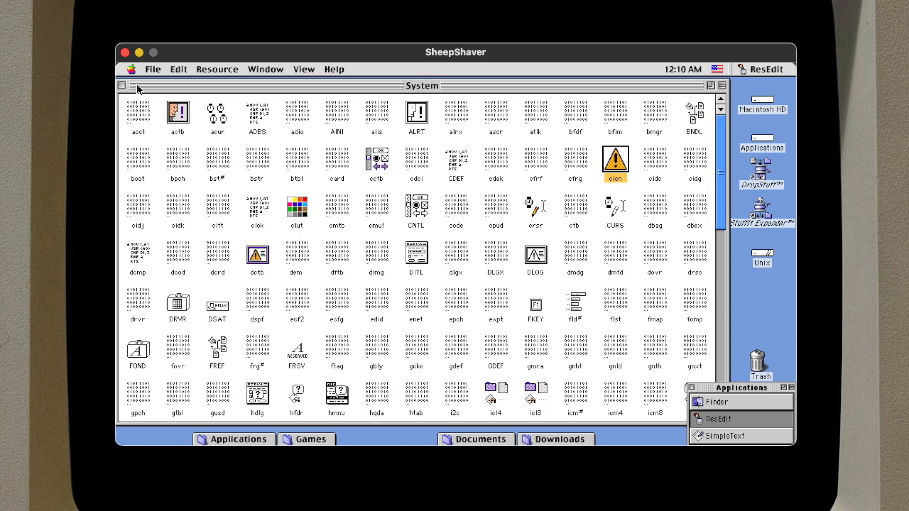
{"action": "double_click", "coordinate": [166, 87]}
{"action": "left_click", "coordinate": [420, 141]}
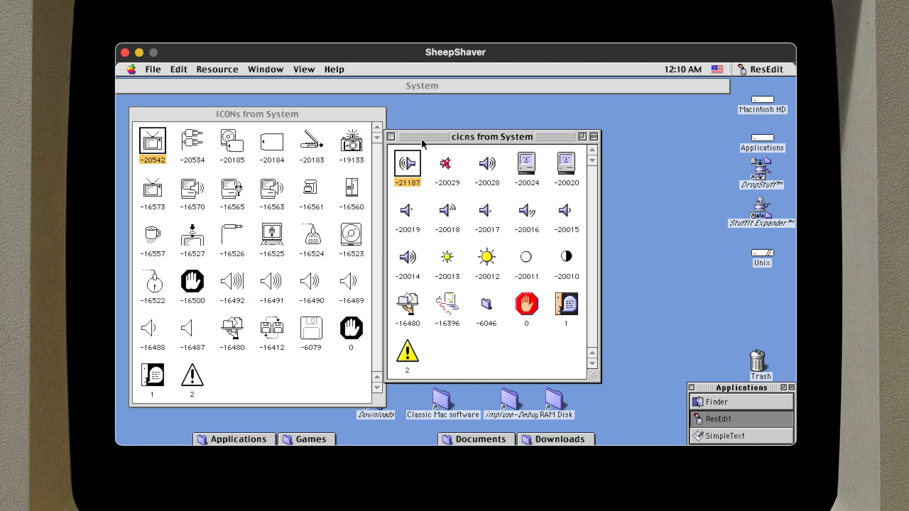
{"action": "left_click_drag", "start_coordinate": [428, 144], "coordinate": [437, 122]}
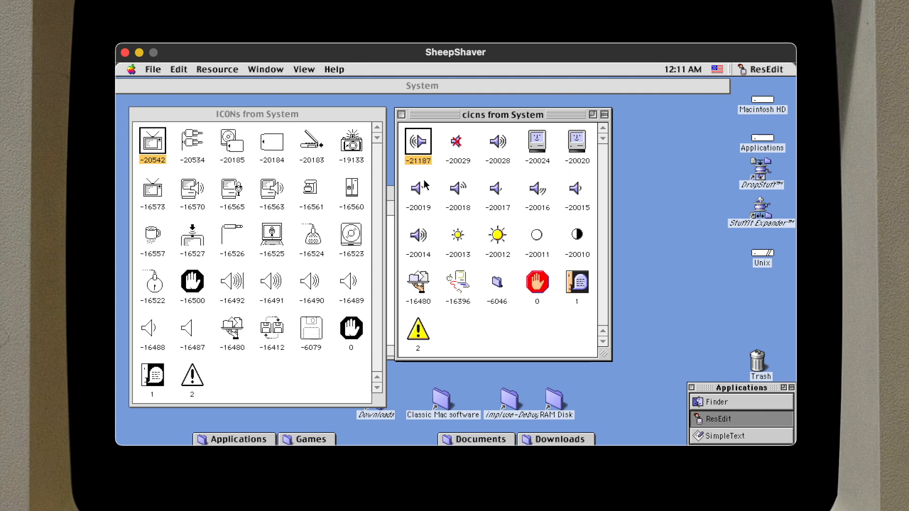
Step: Compare icons sharing the same ID in the ICON and cicn lists, including IDs 0, 1, 2 and -16480
{"action": "left_click", "coordinate": [543, 288]}
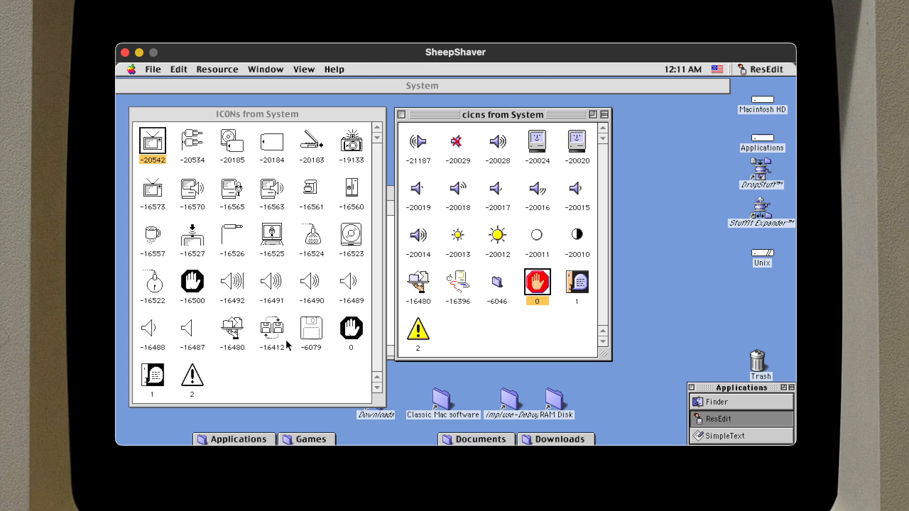
{"action": "left_click", "coordinate": [345, 331]}
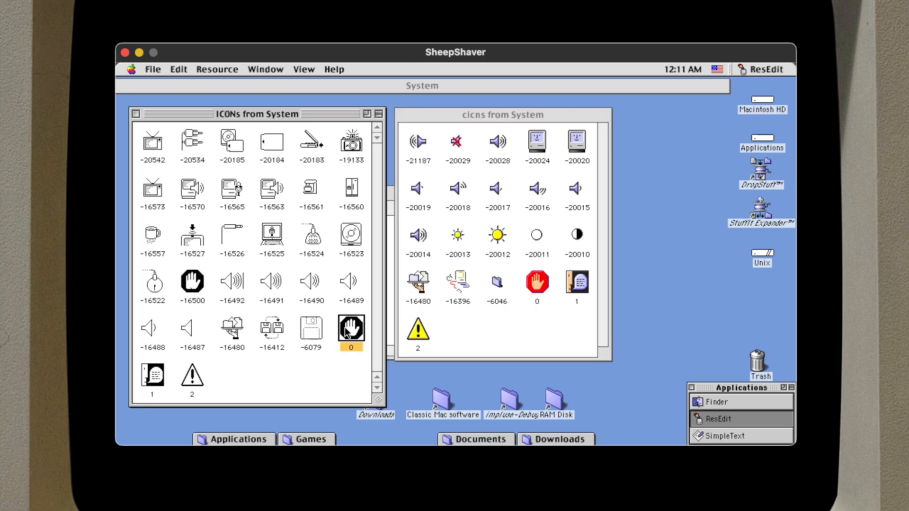
{"action": "left_click", "coordinate": [540, 302]}
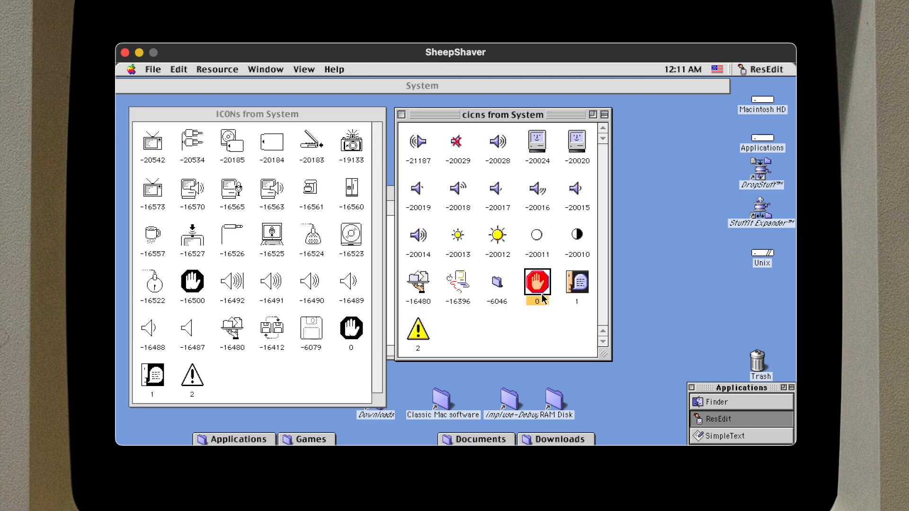
{"action": "left_click", "coordinate": [578, 286]}
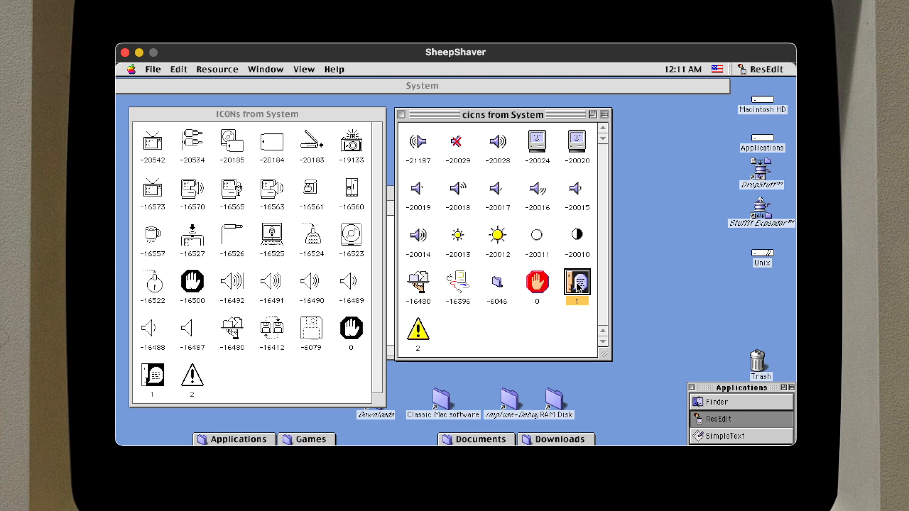
{"action": "left_click", "coordinate": [163, 382]}
{"action": "left_click", "coordinate": [196, 382]}
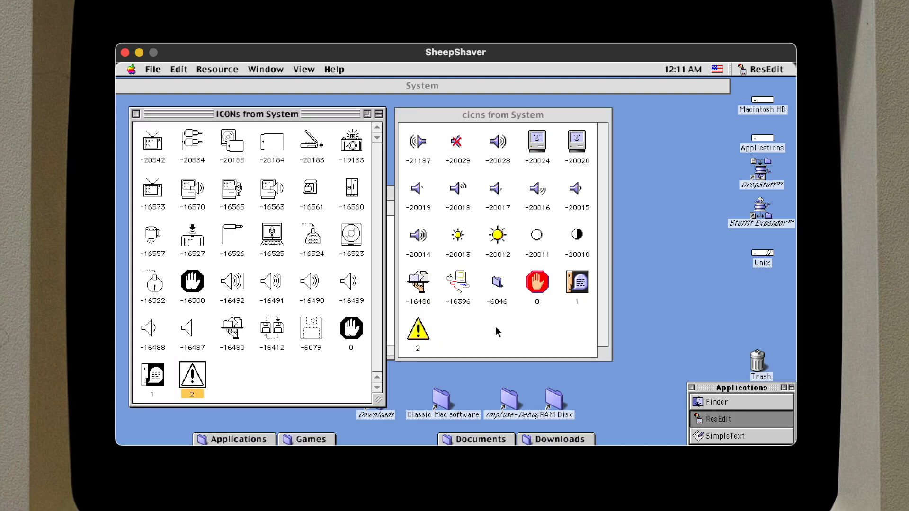
{"action": "left_click", "coordinate": [223, 337]}
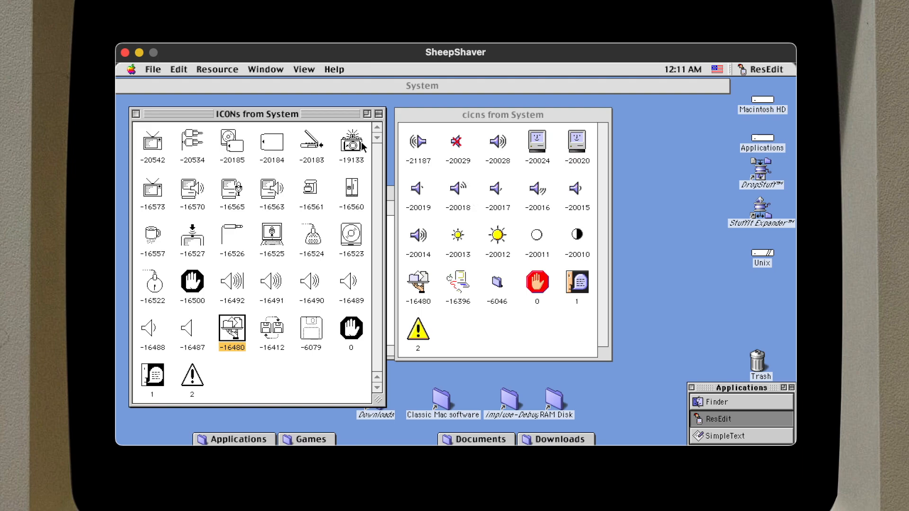
Step: Close the ICON and cicn lists and expand the collapsed System resource window
{"action": "left_click", "coordinate": [136, 115]}
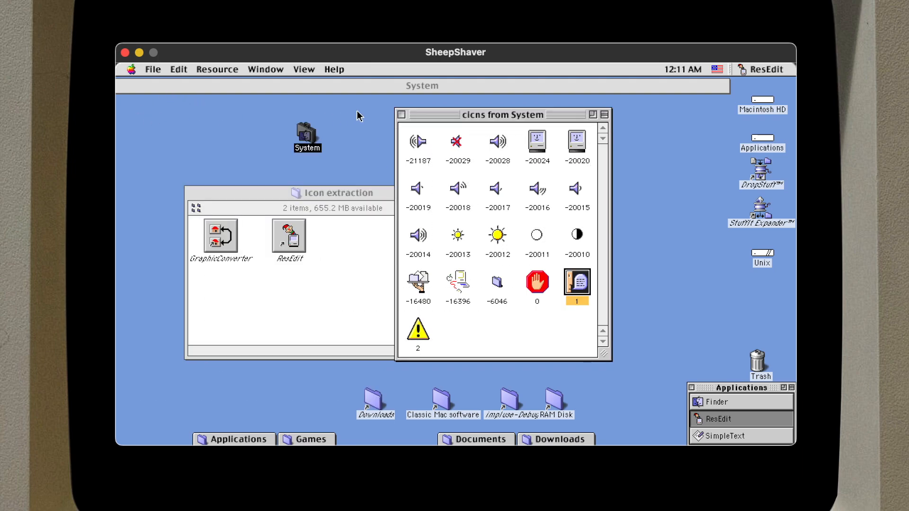
{"action": "left_click", "coordinate": [401, 115]}
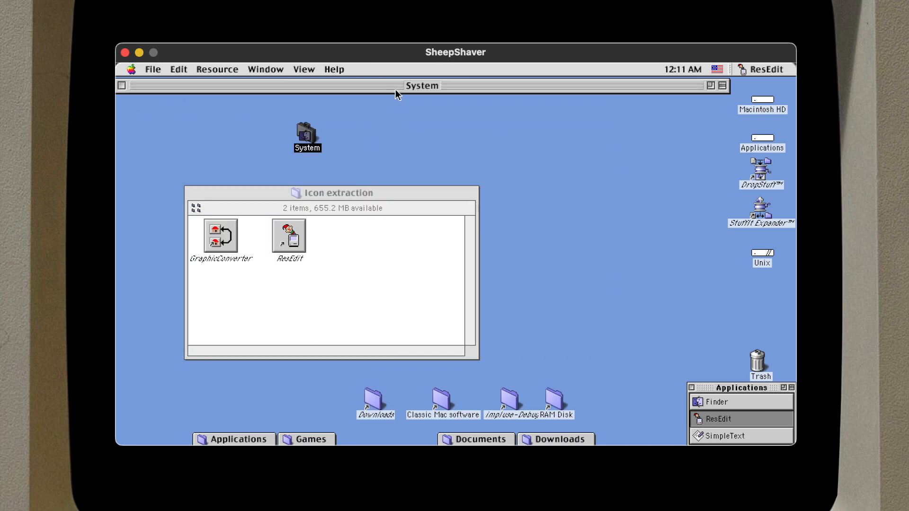
{"action": "double_click", "coordinate": [396, 88]}
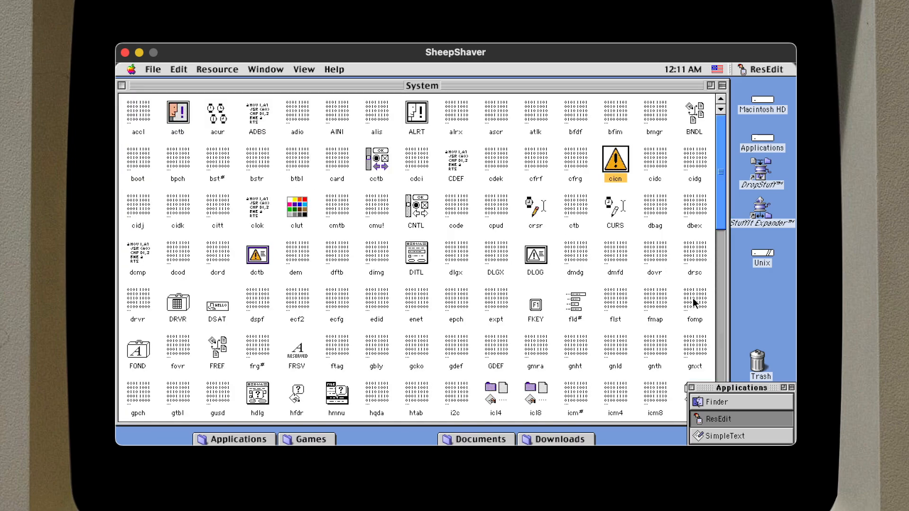
Step: Locate the ICN#, STR and STR# resource types in the System file
{"action": "left_click_drag", "start_coordinate": [722, 204], "coordinate": [718, 232]}
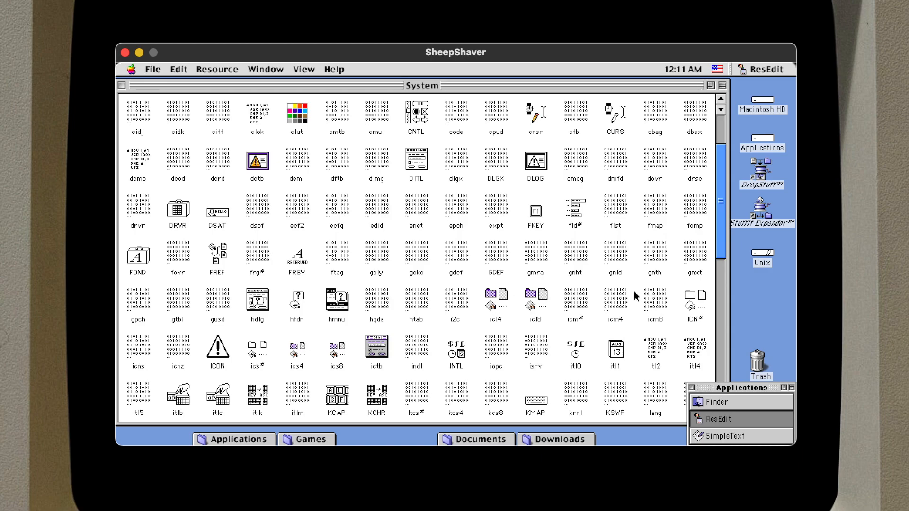
{"action": "left_click", "coordinate": [702, 307]}
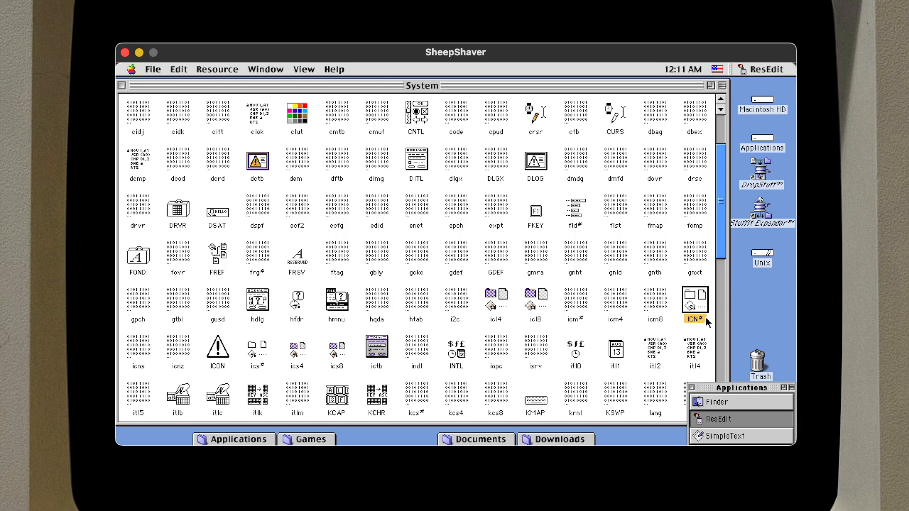
{"action": "left_click", "coordinate": [720, 300]}
{"action": "left_click_drag", "start_coordinate": [720, 299], "coordinate": [720, 333]}
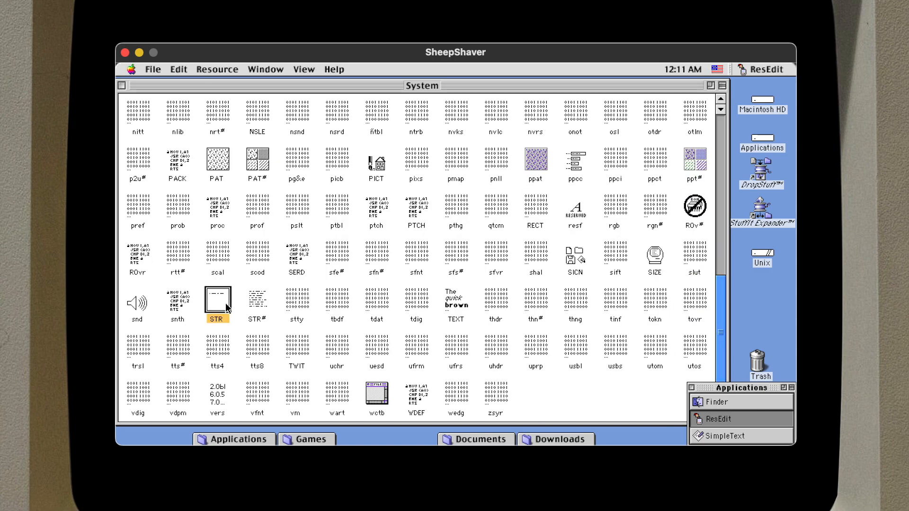
{"action": "left_click", "coordinate": [260, 306]}
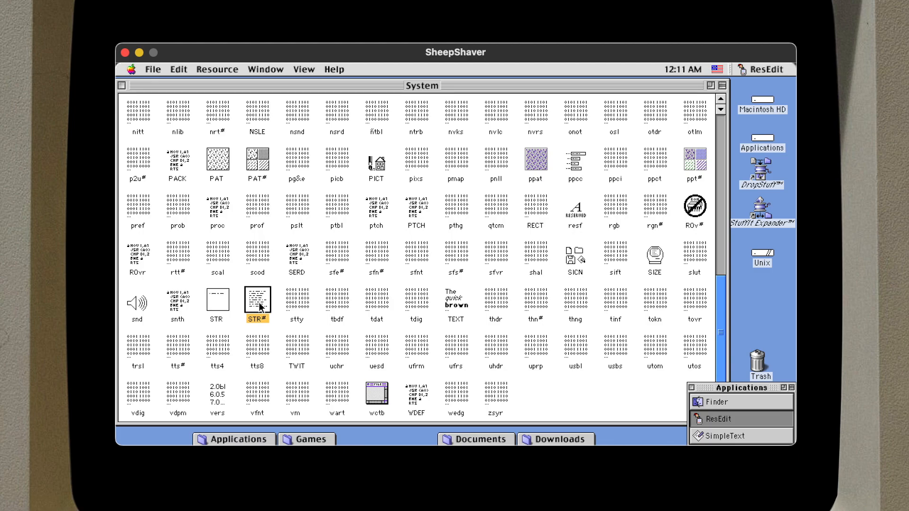
Step: Inspect STR resources -32510 and -20929 ("Video Digitizer Name"), then close them and the STR list
{"action": "double_click", "coordinate": [216, 306]}
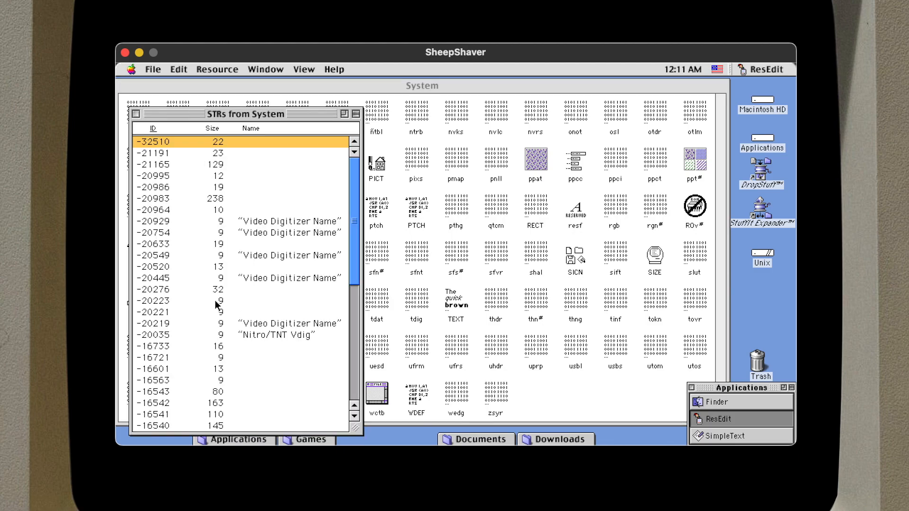
{"action": "double_click", "coordinate": [242, 145]}
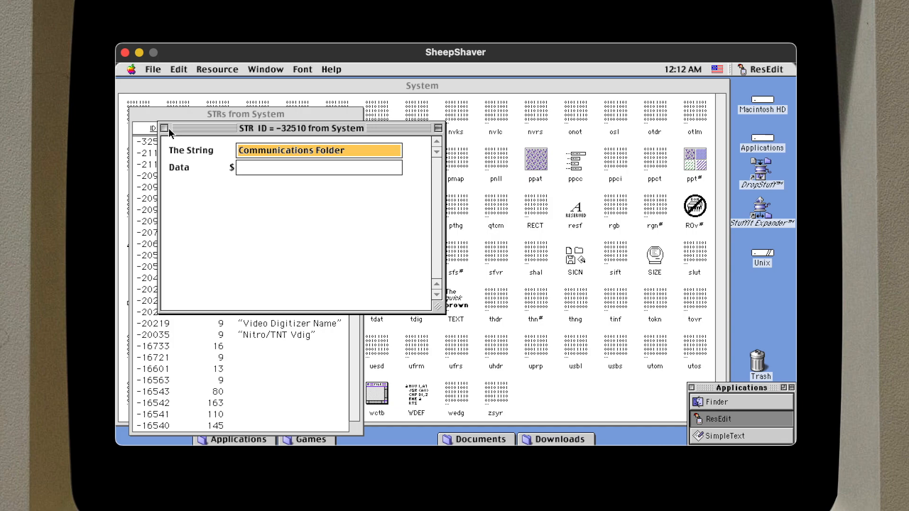
{"action": "left_click", "coordinate": [165, 128]}
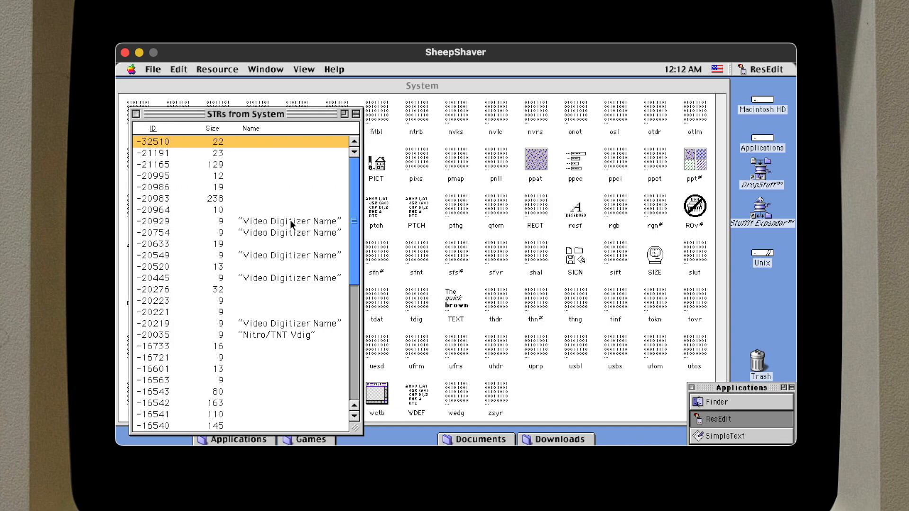
{"action": "double_click", "coordinate": [290, 221]}
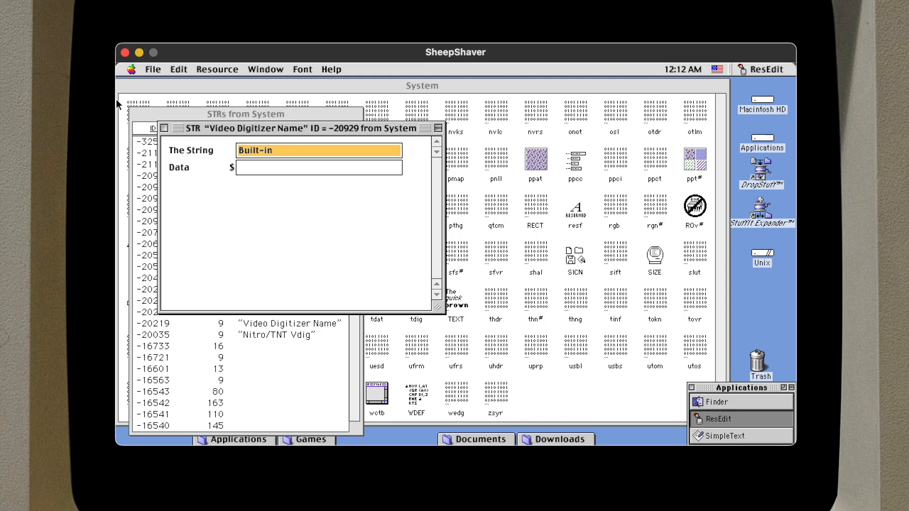
{"action": "left_click", "coordinate": [164, 128]}
{"action": "left_click", "coordinate": [136, 114]}
Step: Read through the strings in STR# resource -20988 ("USB Mass Storage Support"), then close it and the STR# list
{"action": "double_click", "coordinate": [256, 300]}
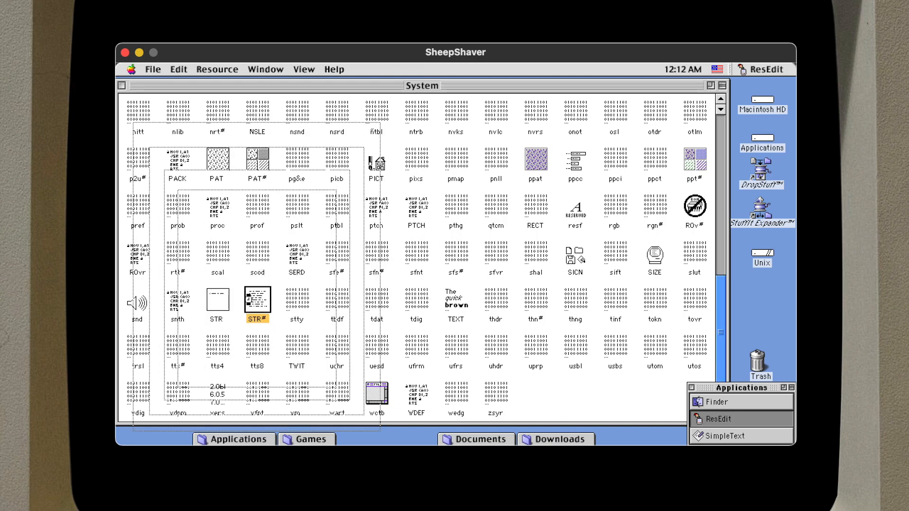
{"action": "double_click", "coordinate": [263, 189]}
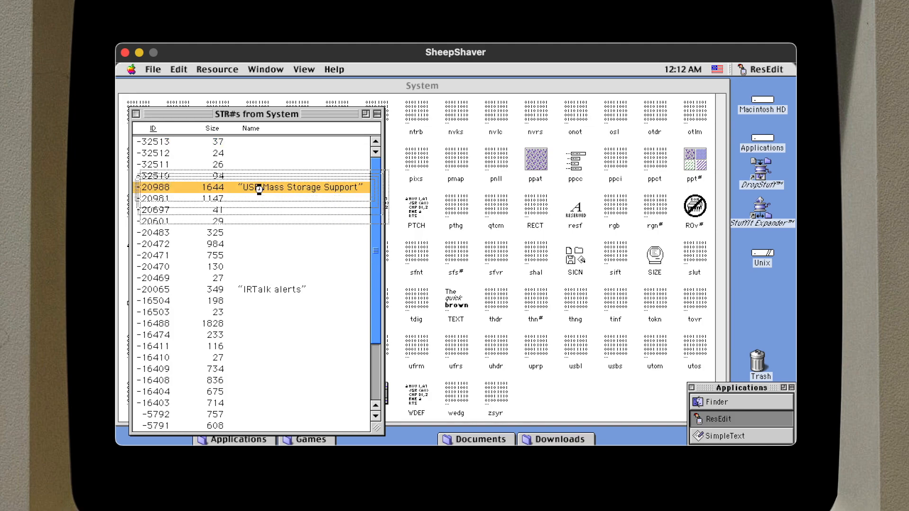
{"action": "scroll", "coordinate": [437, 178], "scroll_direction": "down", "scroll_amount": 5}
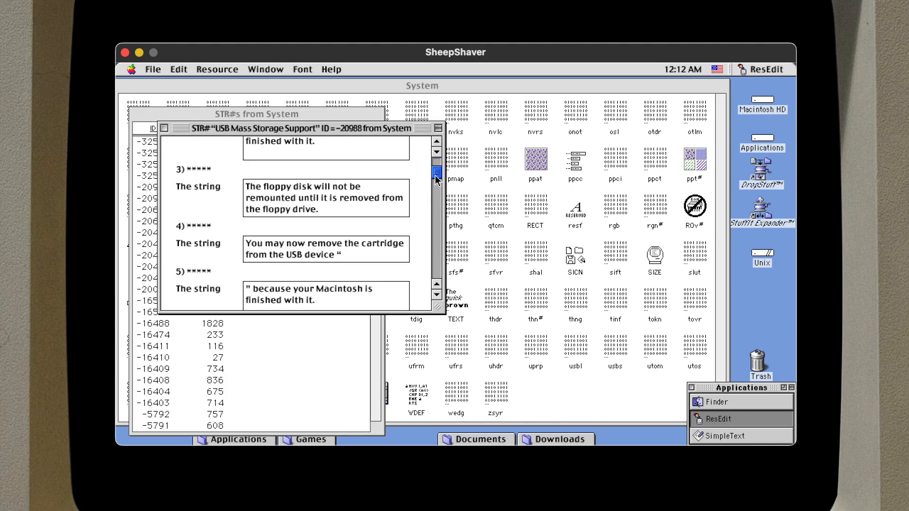
{"action": "scroll", "coordinate": [439, 223], "scroll_direction": "down", "scroll_amount": 10}
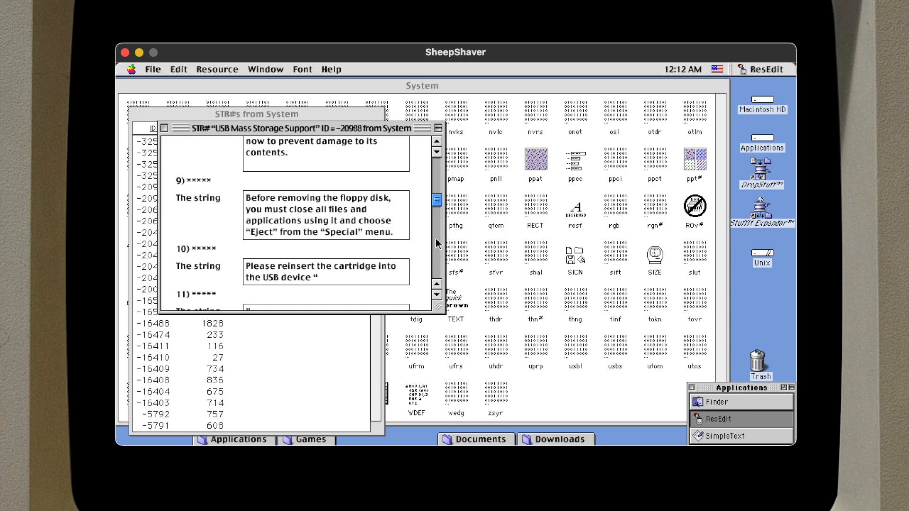
{"action": "left_click", "coordinate": [439, 264]}
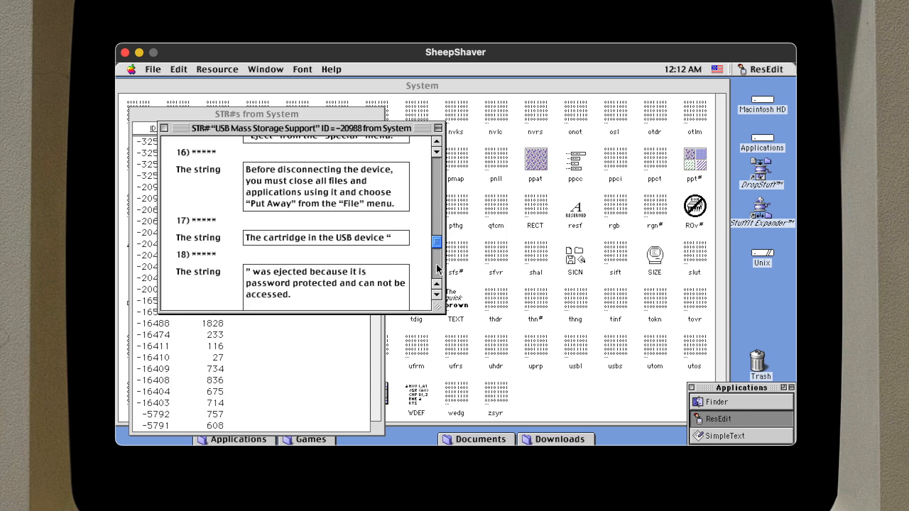
{"action": "left_click", "coordinate": [440, 265]}
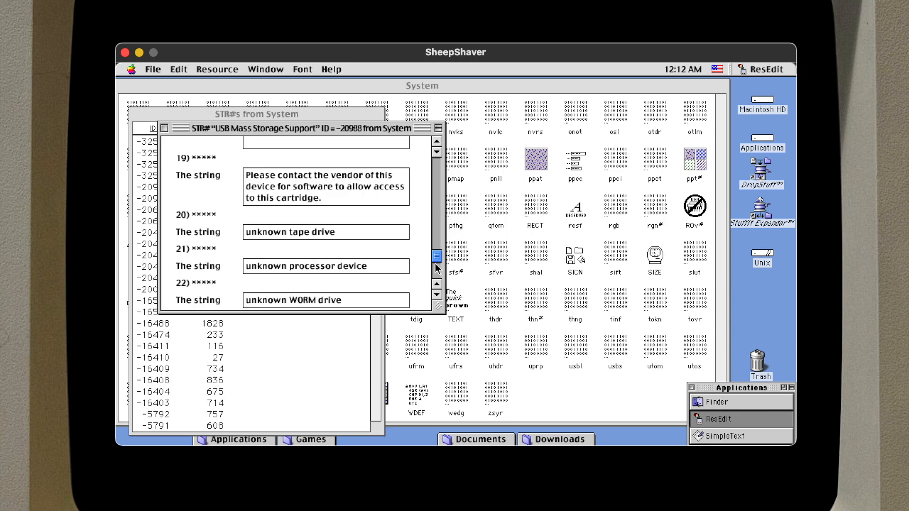
{"action": "left_click", "coordinate": [164, 128]}
{"action": "left_click", "coordinate": [136, 115]}
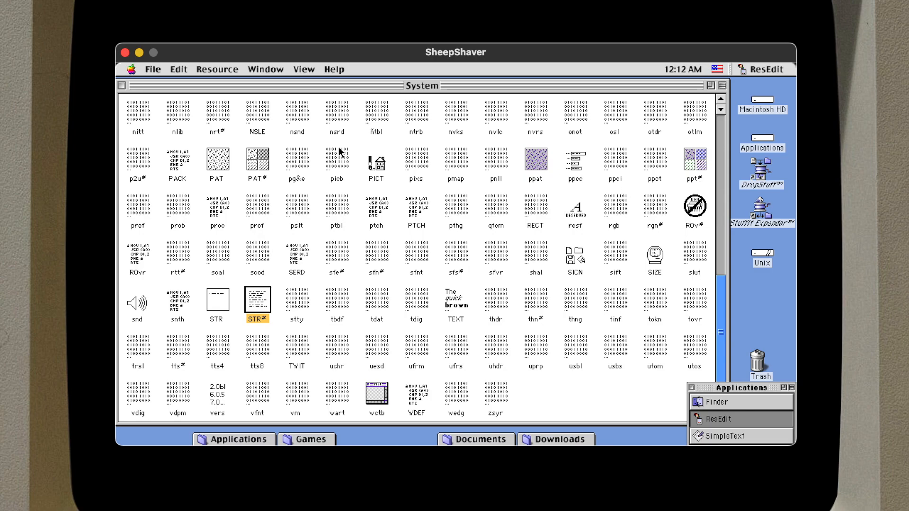
Step: Compare the black-and-white pattern types PAT and PAT# with their color counterparts ppat and ppt# in the System file
{"action": "left_click", "coordinate": [219, 162]}
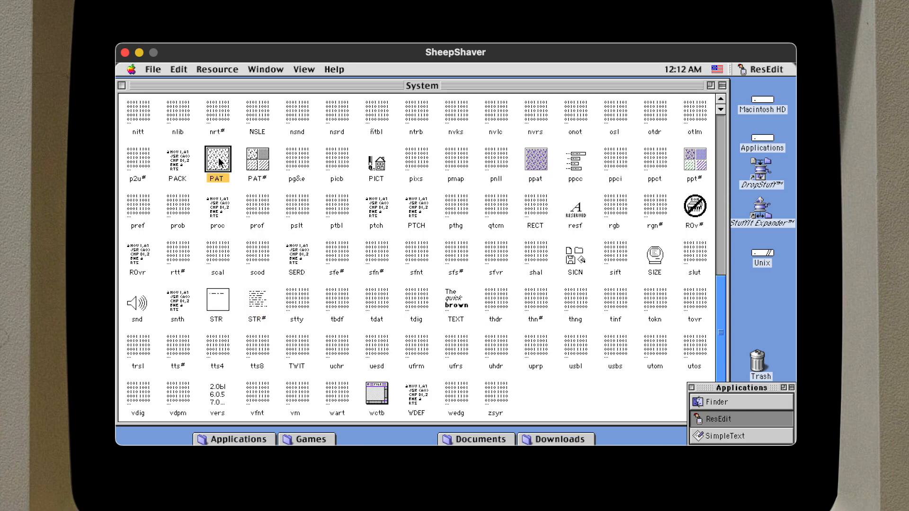
{"action": "left_click", "coordinate": [540, 163]}
{"action": "left_click", "coordinate": [261, 171]}
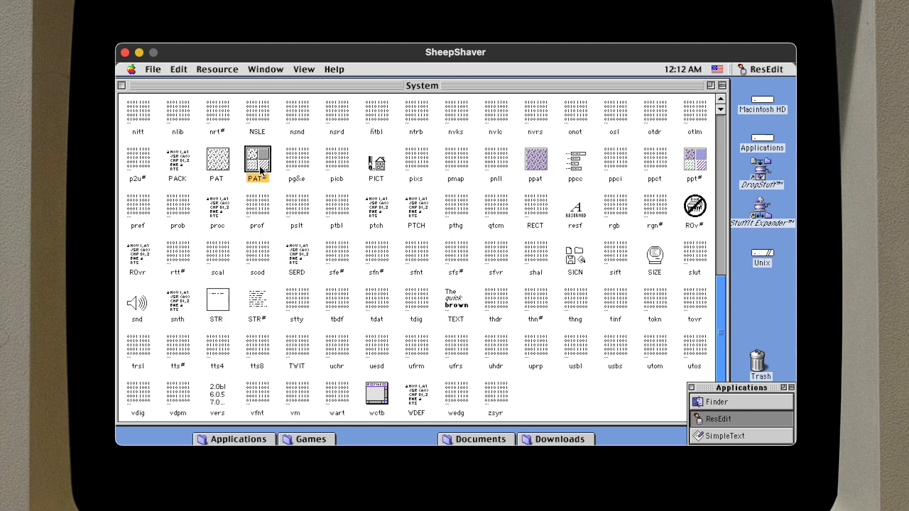
{"action": "left_click", "coordinate": [699, 160]}
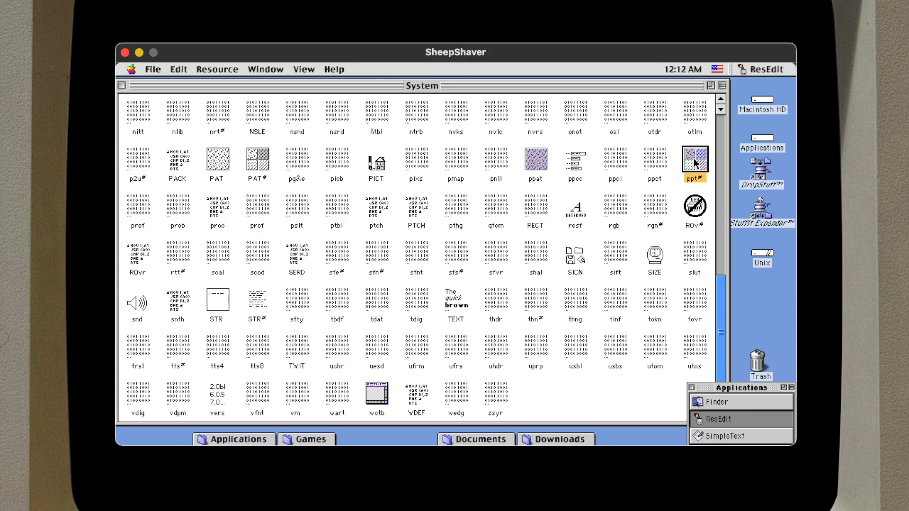
{"action": "left_click", "coordinate": [225, 167]}
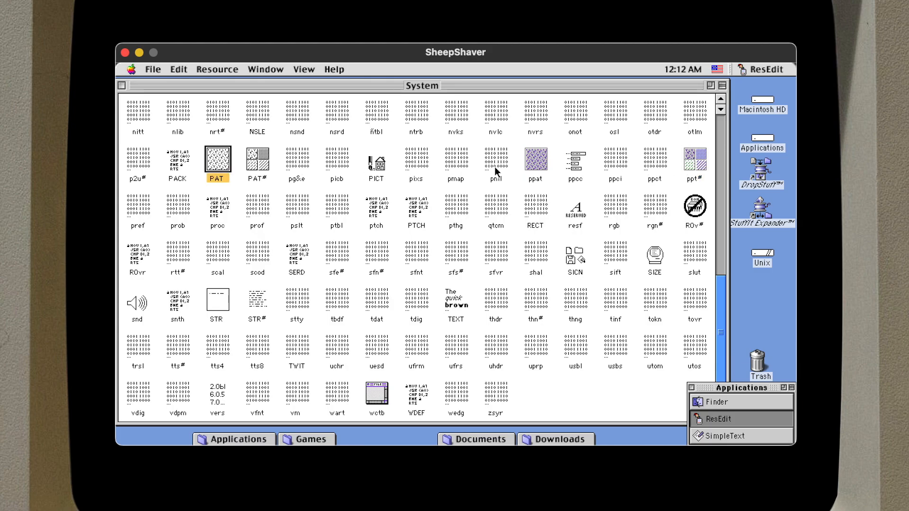
{"action": "left_click", "coordinate": [542, 171]}
{"action": "left_click", "coordinate": [256, 176]}
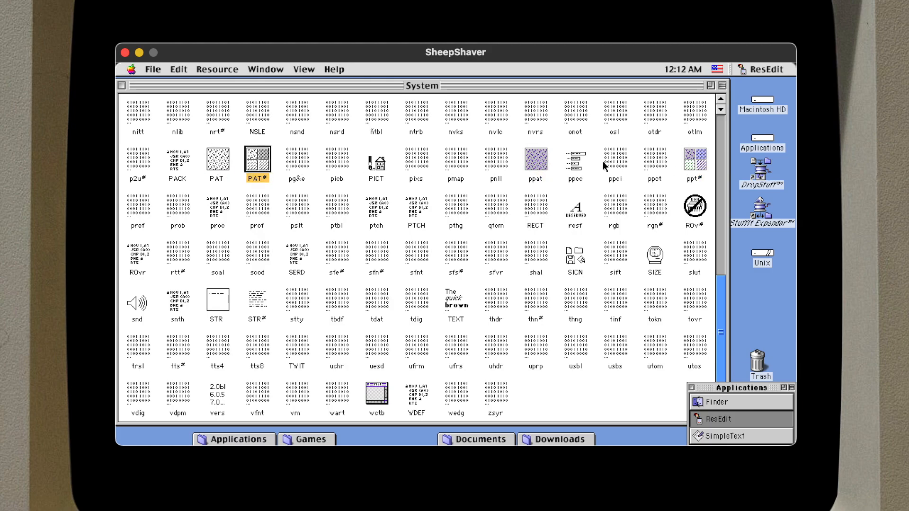
{"action": "left_click", "coordinate": [693, 166]}
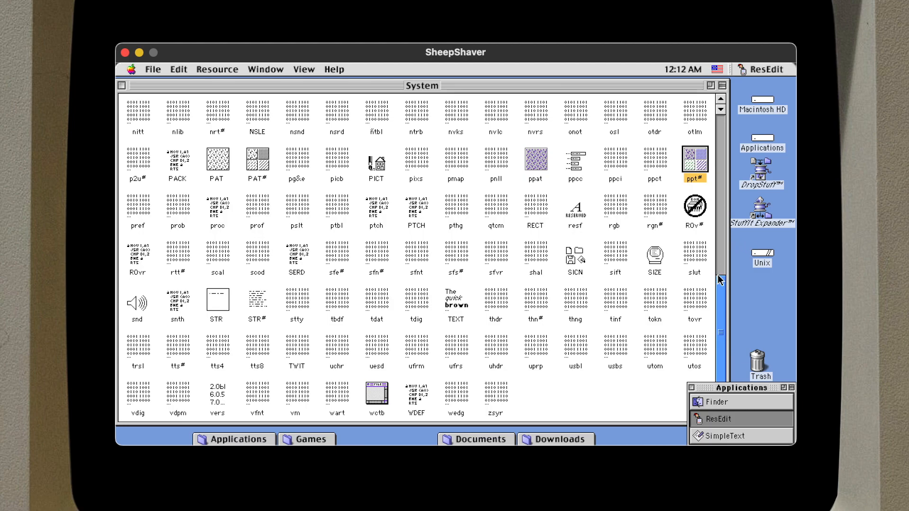
Step: Compare the large icon types ICN#, icl4 and icl8 with the small ics#, ics4 and ics8, and the mini icm#, icm4 and icm8
{"action": "left_click_drag", "start_coordinate": [721, 291], "coordinate": [723, 198]}
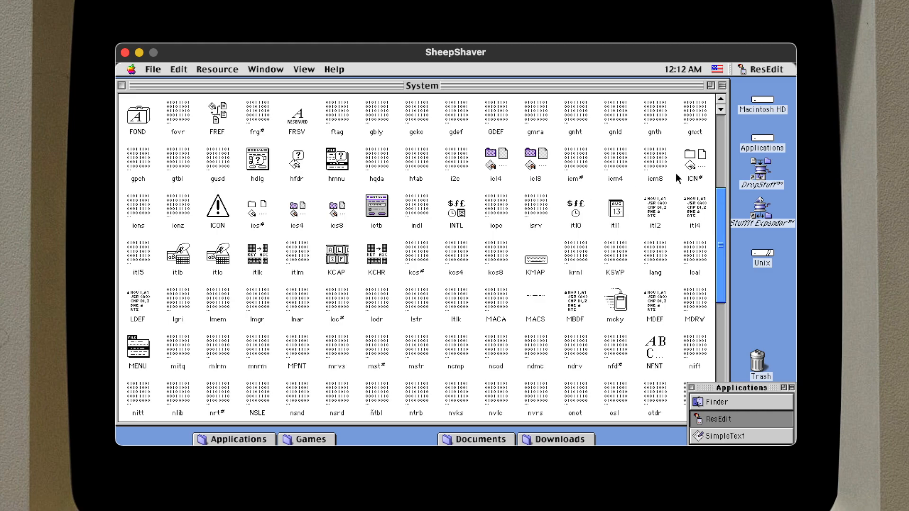
{"action": "left_click", "coordinate": [704, 168]}
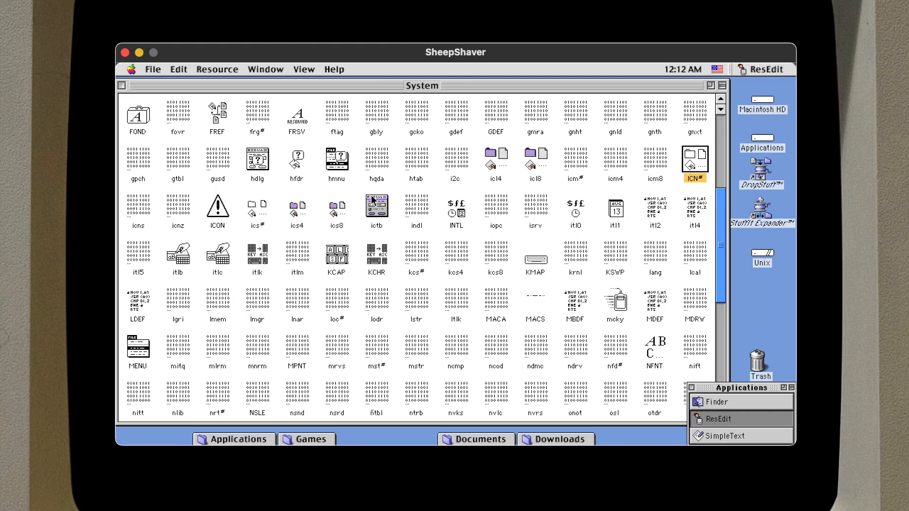
{"action": "left_click", "coordinate": [263, 212]}
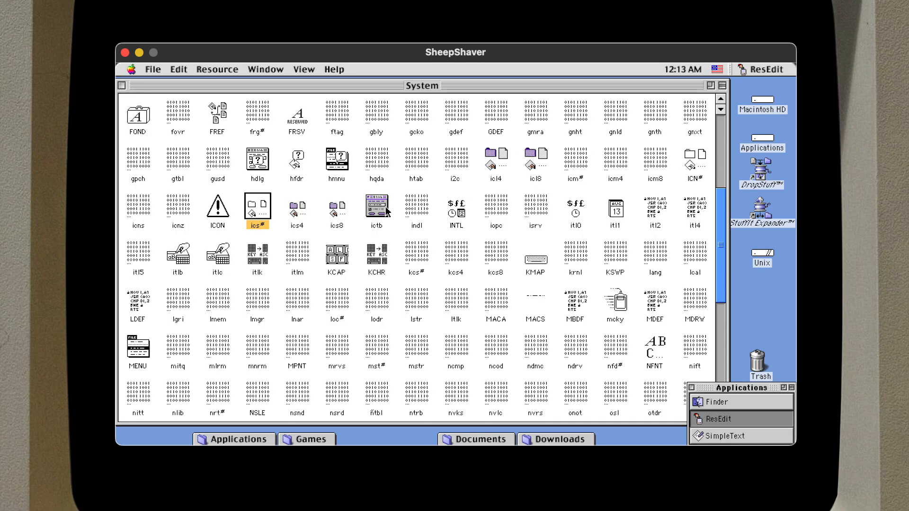
{"action": "left_click", "coordinate": [497, 158]}
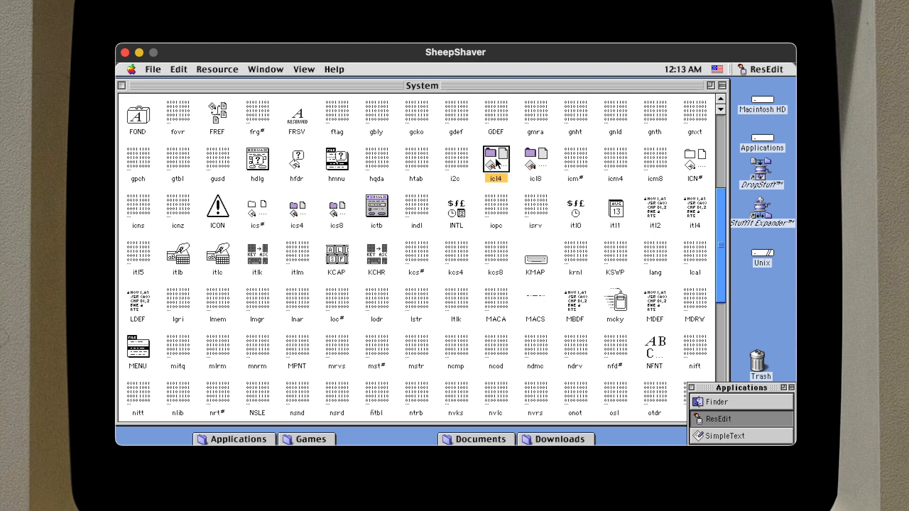
{"action": "left_click", "coordinate": [296, 214]}
{"action": "left_click", "coordinate": [540, 165]}
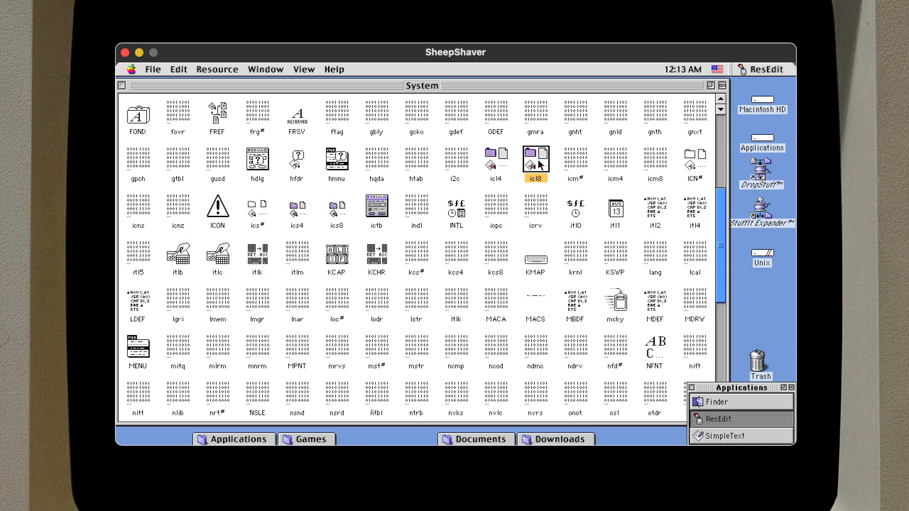
{"action": "left_click", "coordinate": [336, 211]}
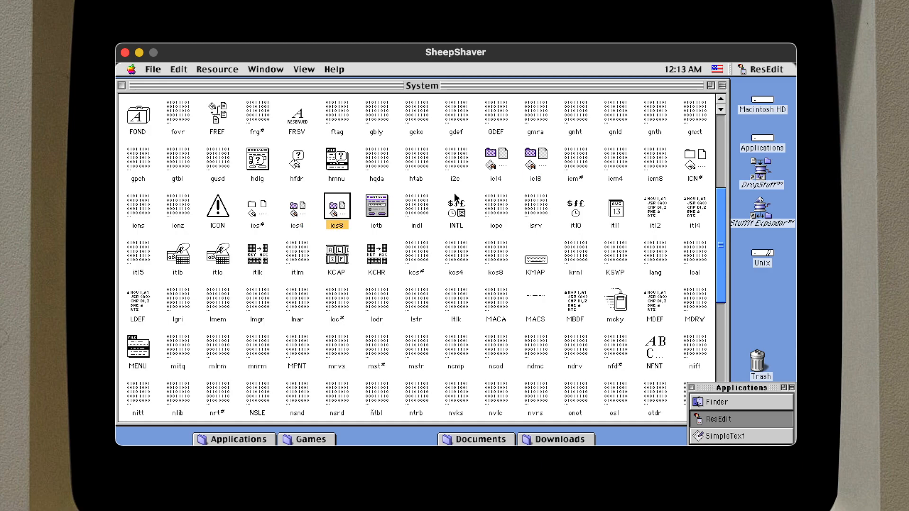
{"action": "left_click", "coordinate": [578, 170]}
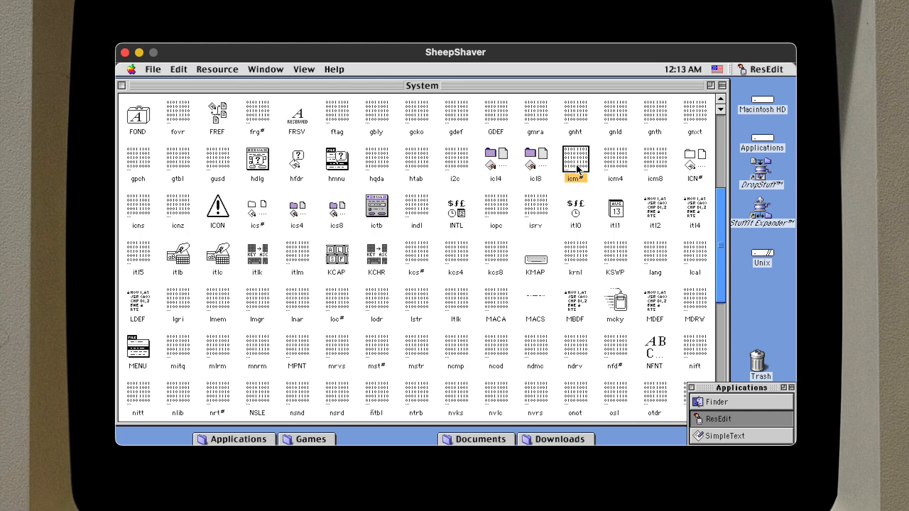
{"action": "left_click", "coordinate": [647, 163], "text": "shift"}
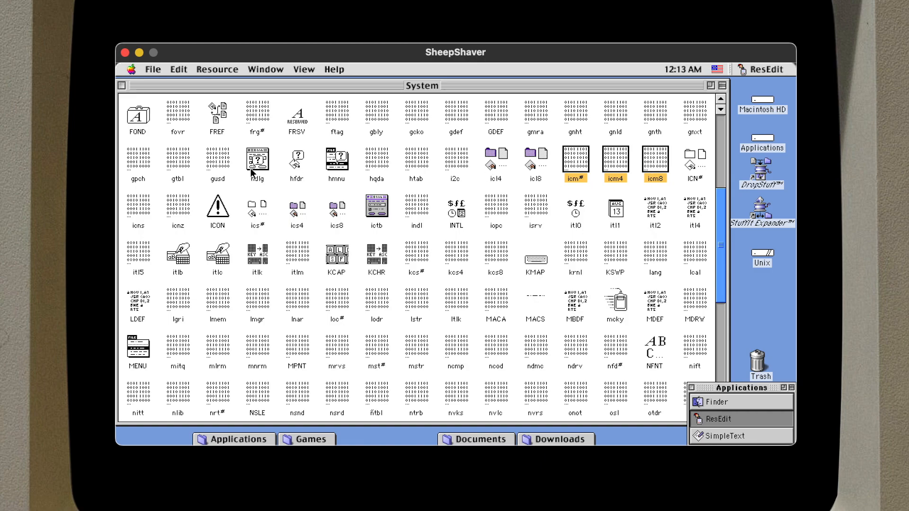
Step: Look through the System file's list of icns resources and close the list
{"action": "left_click", "coordinate": [141, 203]}
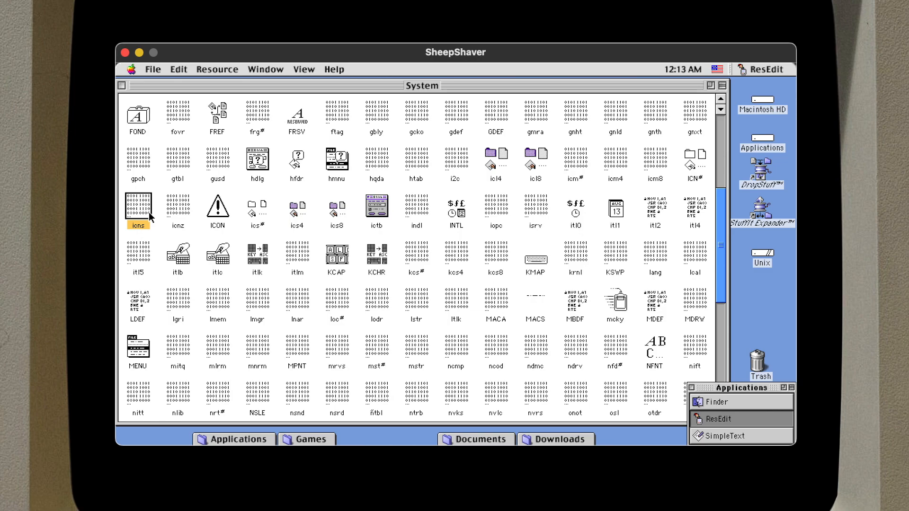
{"action": "double_click", "coordinate": [150, 217]}
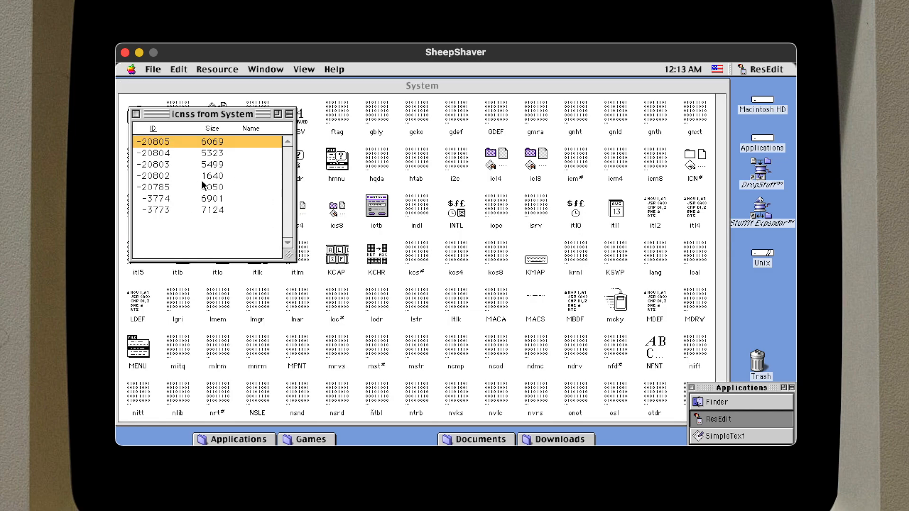
{"action": "left_click_drag", "start_coordinate": [228, 115], "coordinate": [254, 134]}
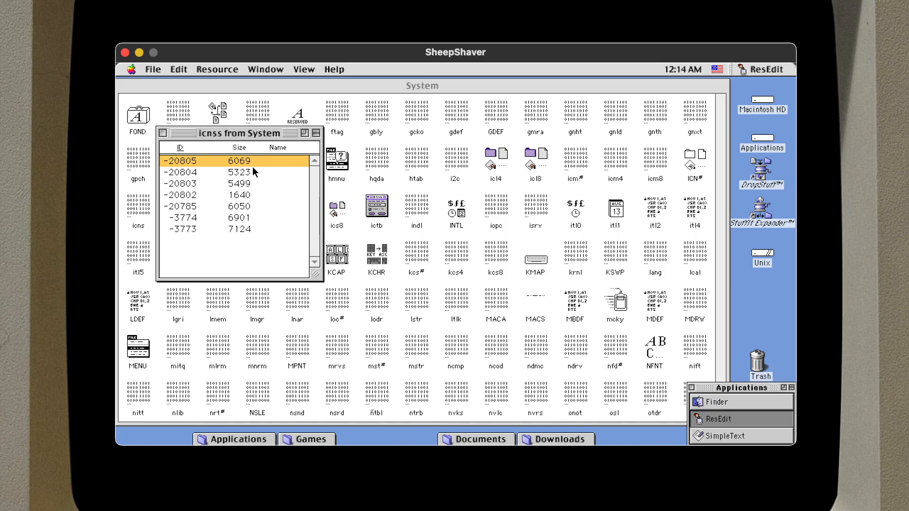
{"action": "left_click", "coordinate": [163, 133]}
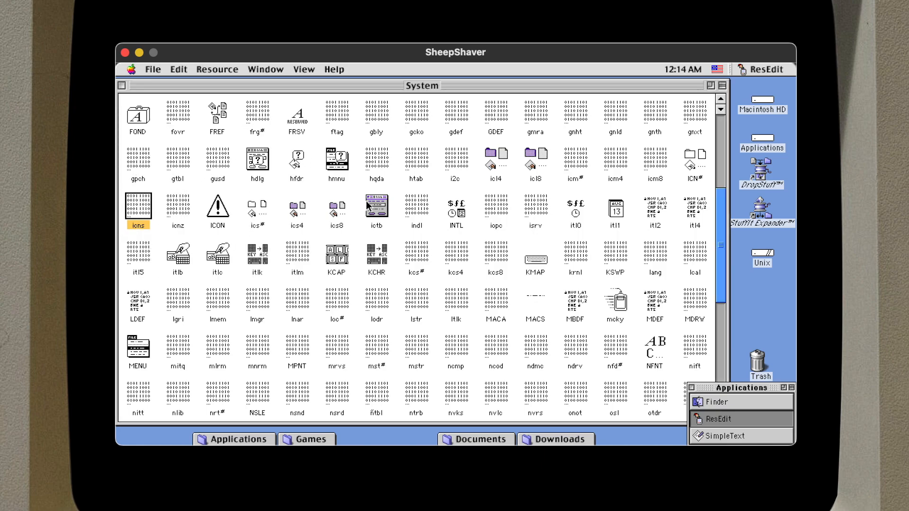
Step: Open the System file's icl8 list and bring up suitcase icon -16494 in the icon family editor
{"action": "left_click", "coordinate": [339, 213]}
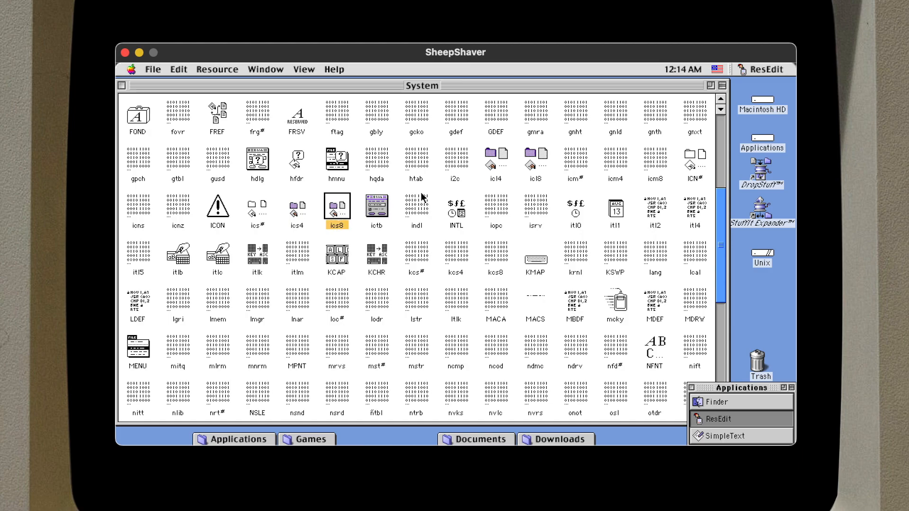
{"action": "left_click", "coordinate": [531, 169]}
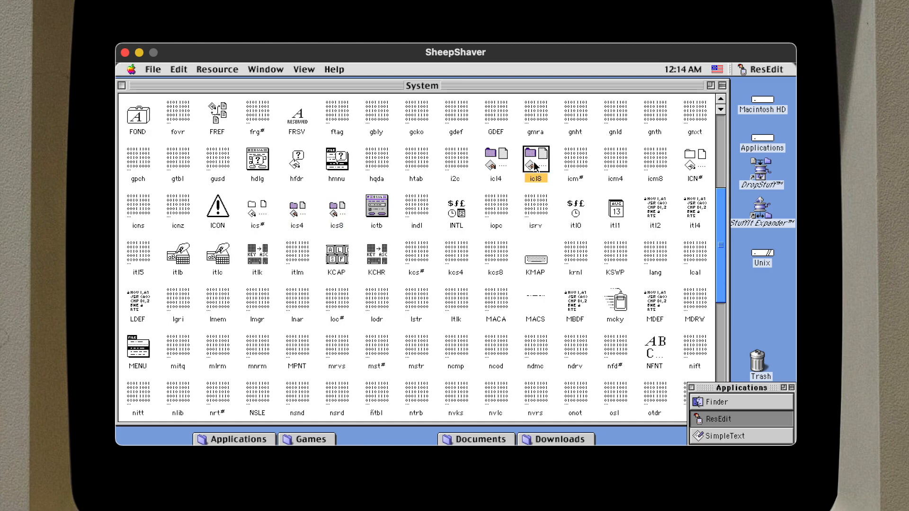
{"action": "double_click", "coordinate": [535, 166]}
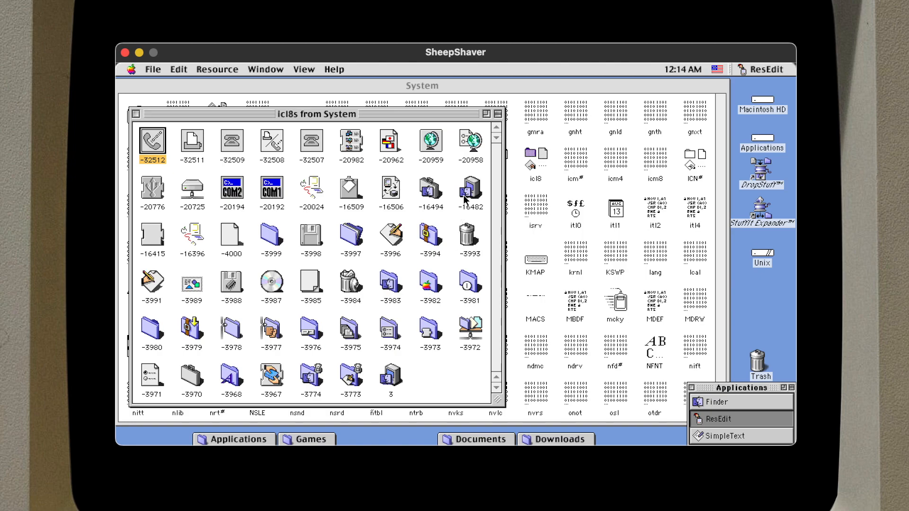
{"action": "double_click", "coordinate": [434, 190]}
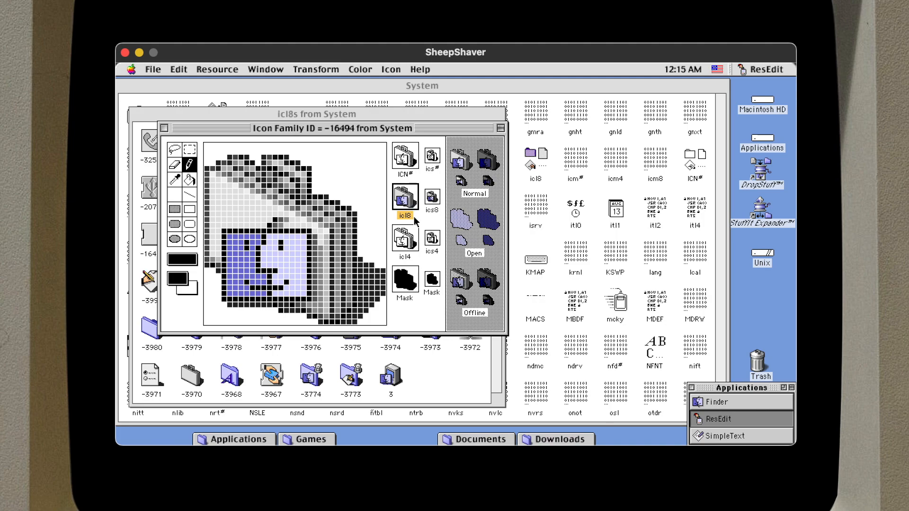
Step: View the ICN#, icl4, large Mask and icl8 versions of icon family -16494, then close the System file and its windows
{"action": "left_click", "coordinate": [409, 158]}
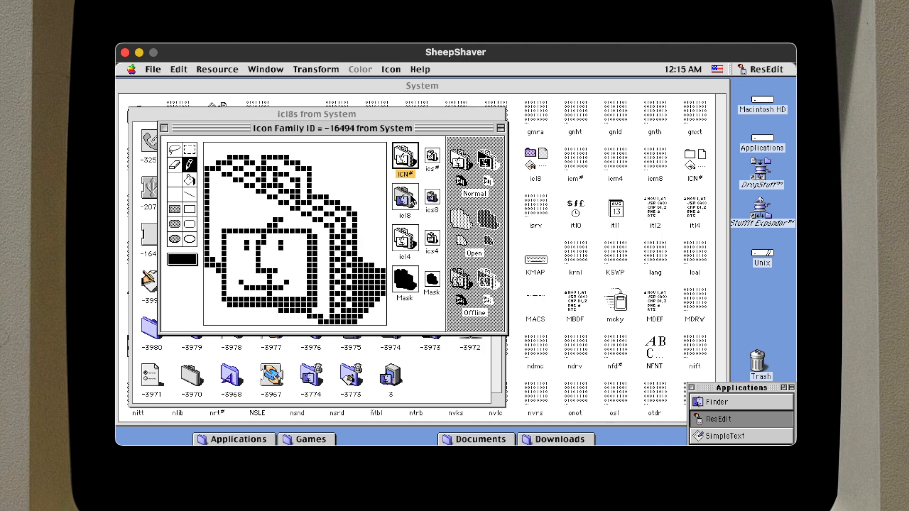
{"action": "left_click", "coordinate": [413, 241]}
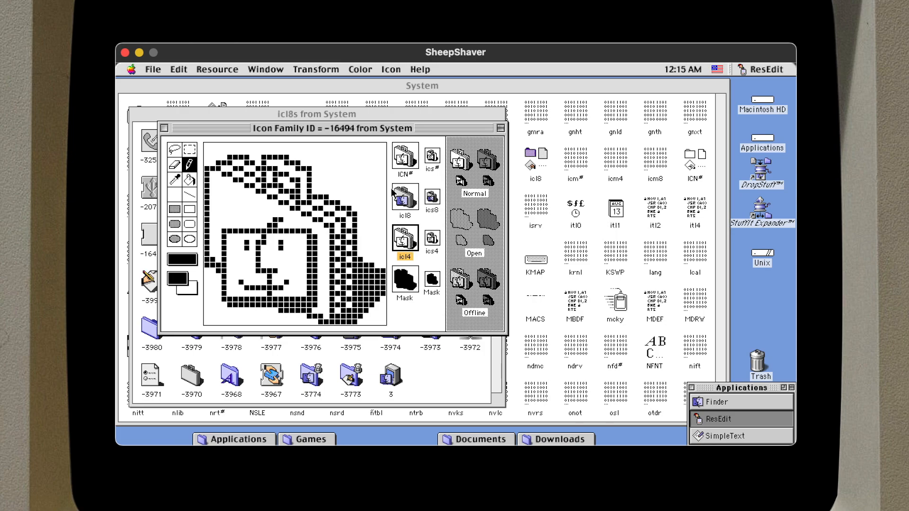
{"action": "left_click", "coordinate": [407, 155]}
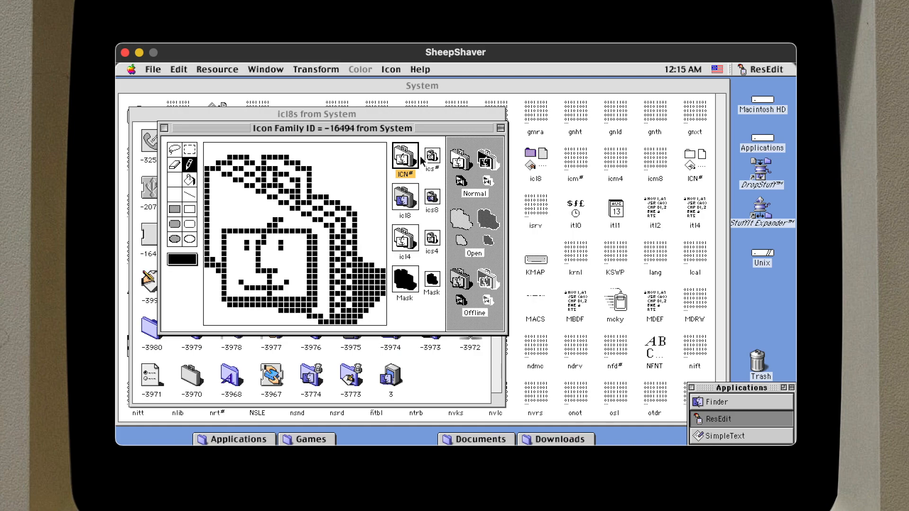
{"action": "left_click", "coordinate": [399, 286]}
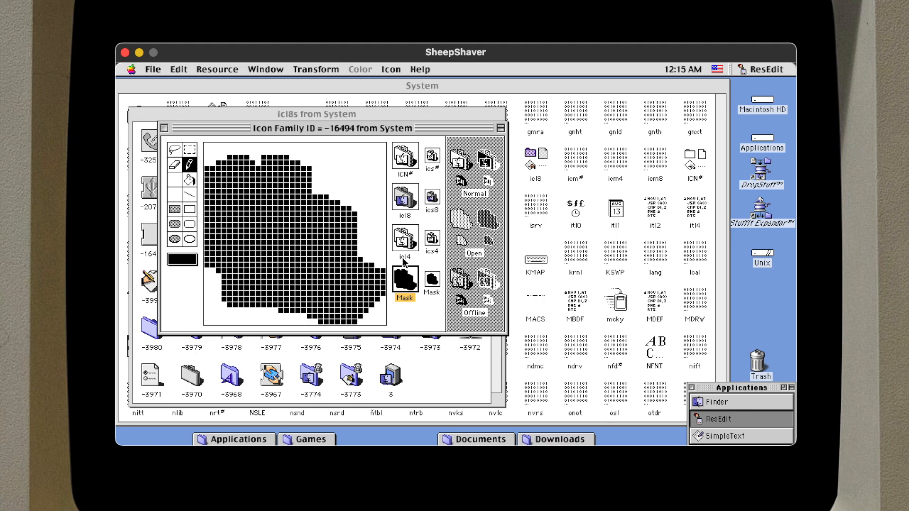
{"action": "left_click", "coordinate": [403, 197]}
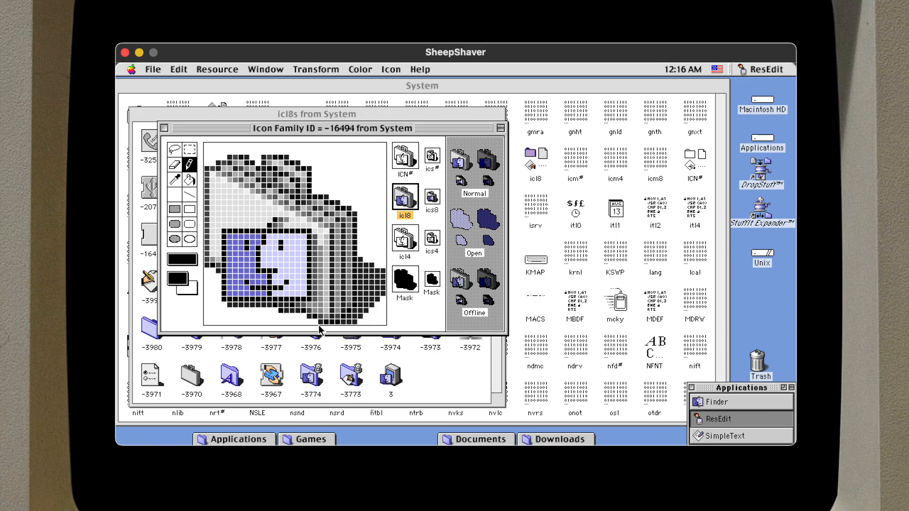
{"action": "left_click", "coordinate": [121, 84]}
{"action": "left_click", "coordinate": [121, 86]}
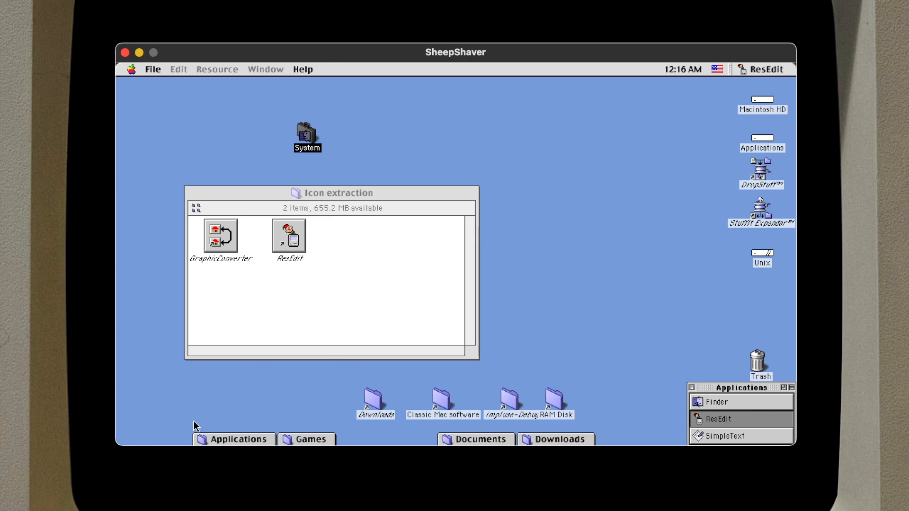
Step: Switch to the Finder and launch GraphicConverter
{"action": "left_click", "coordinate": [214, 436]}
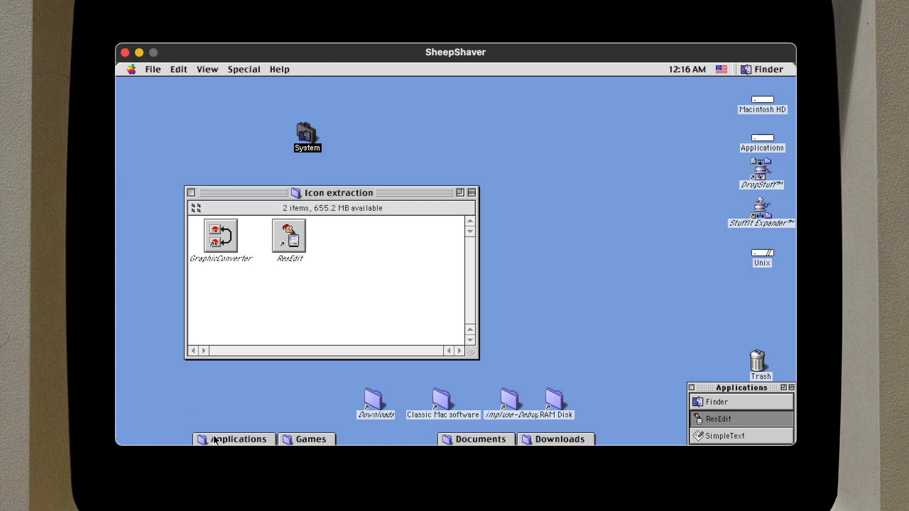
{"action": "double_click", "coordinate": [362, 314]}
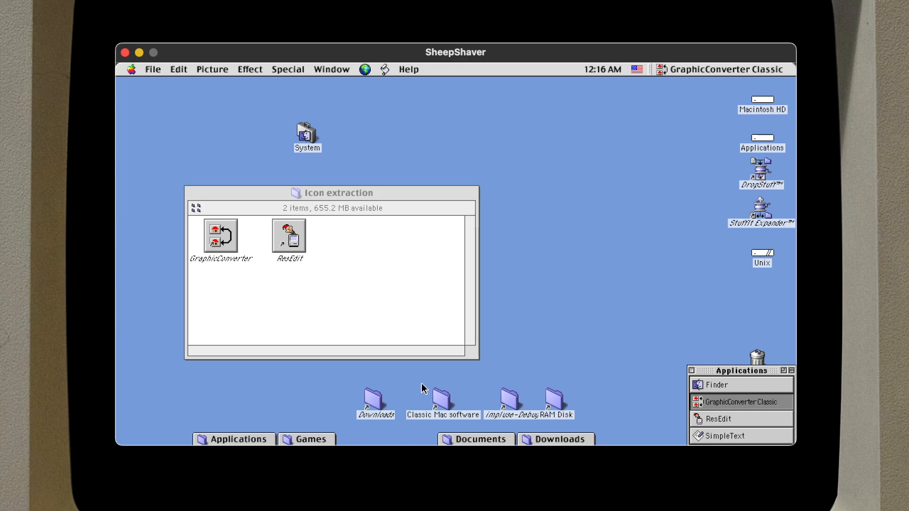
Step: Try to open the desktop's System file by dropping it onto the GraphicConverter alias, declining to decode it as a JPEG datastream
{"action": "left_click", "coordinate": [345, 152]}
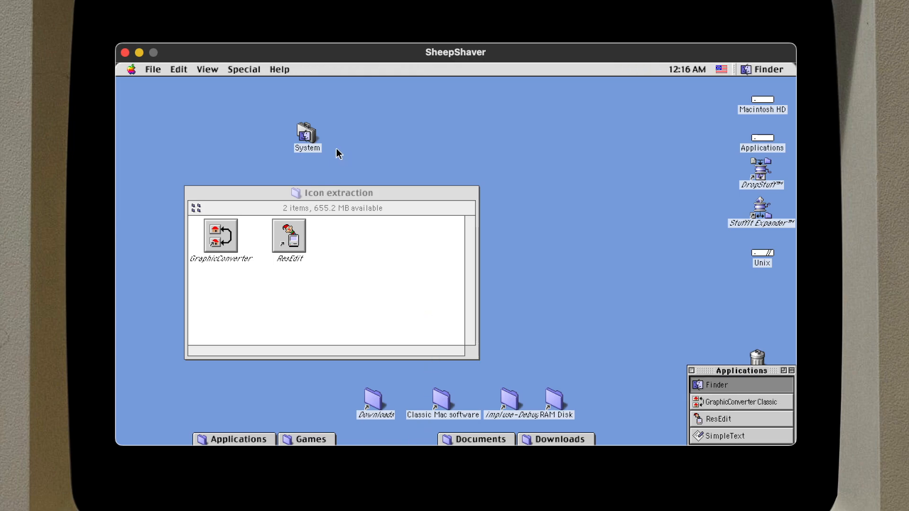
{"action": "left_click", "coordinate": [310, 136]}
{"action": "left_click_drag", "start_coordinate": [310, 135], "coordinate": [236, 237]}
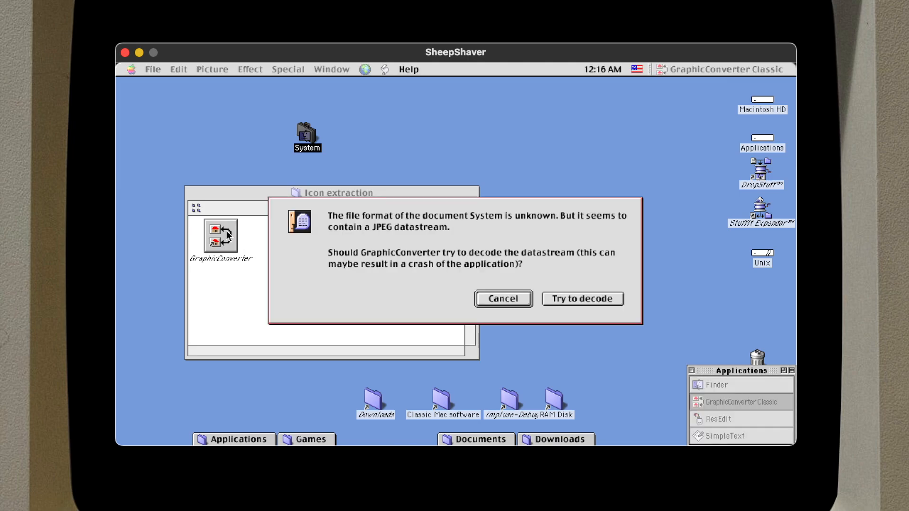
{"action": "left_click", "coordinate": [527, 305]}
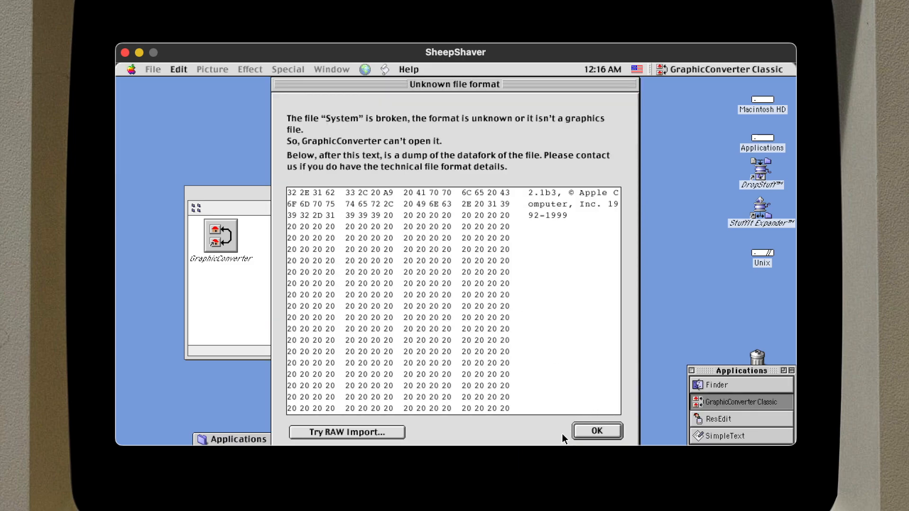
{"action": "left_click", "coordinate": [584, 434]}
Step: Open the System file from the Desktop using the Resource filter, and move its resource list window to the upper part of the desktop
{"action": "left_click", "coordinate": [151, 66]}
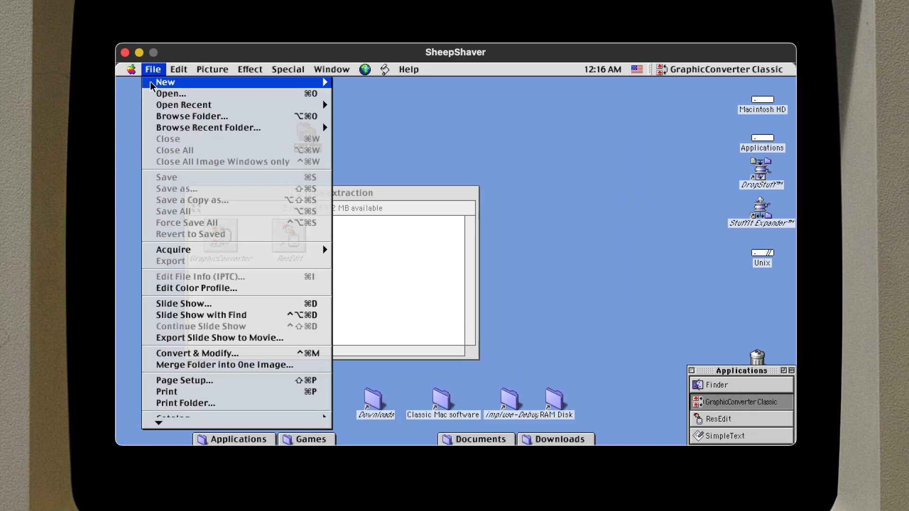
{"action": "left_click", "coordinate": [170, 92]}
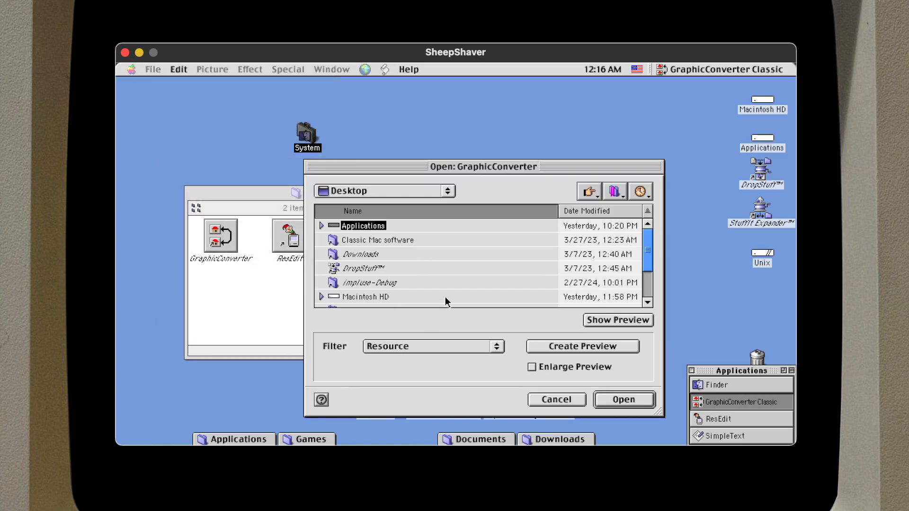
{"action": "left_click", "coordinate": [642, 285]}
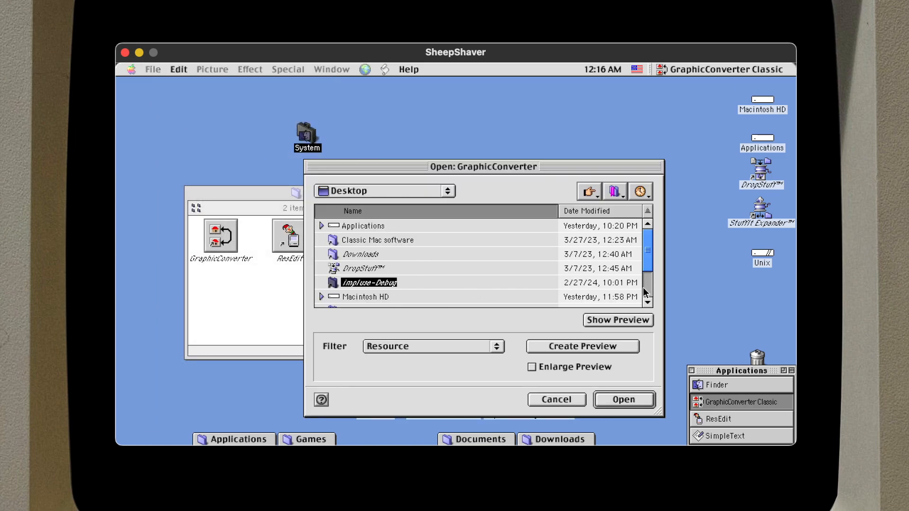
{"action": "left_click", "coordinate": [649, 287]}
{"action": "left_click", "coordinate": [530, 274]}
{"action": "double_click", "coordinate": [530, 279]}
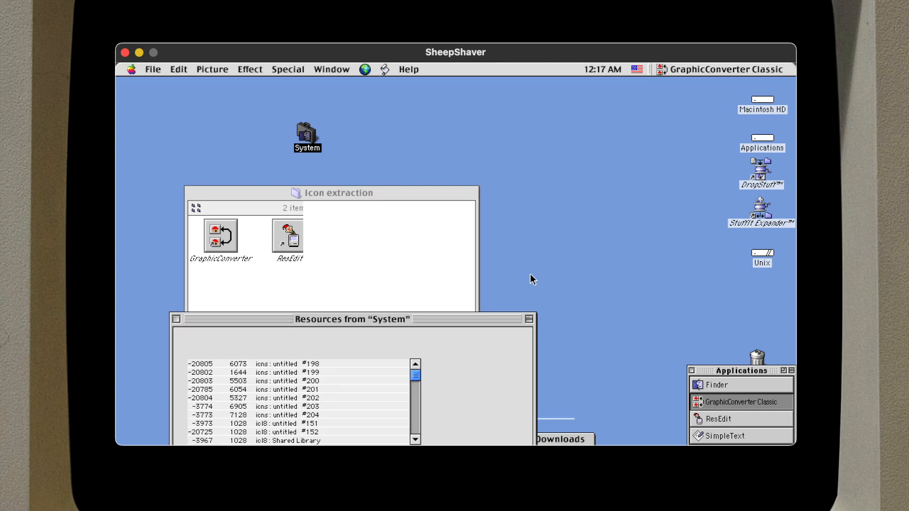
{"action": "left_click_drag", "start_coordinate": [496, 317], "coordinate": [579, 108]}
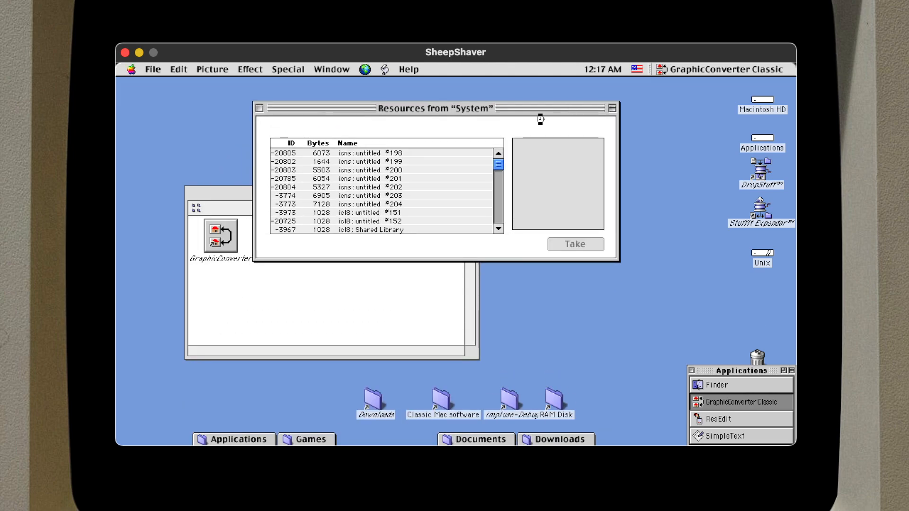
{"action": "left_click", "coordinate": [153, 69]}
{"action": "left_click", "coordinate": [156, 97]}
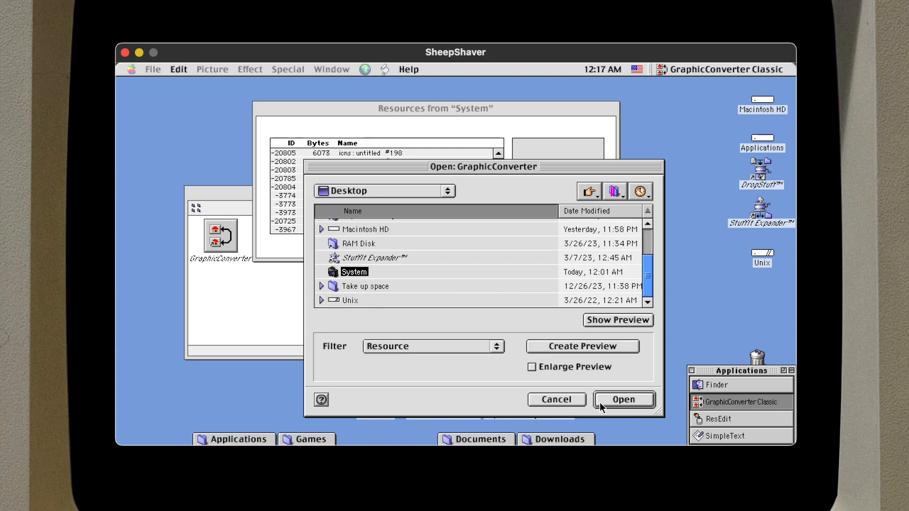
{"action": "left_click", "coordinate": [563, 400]}
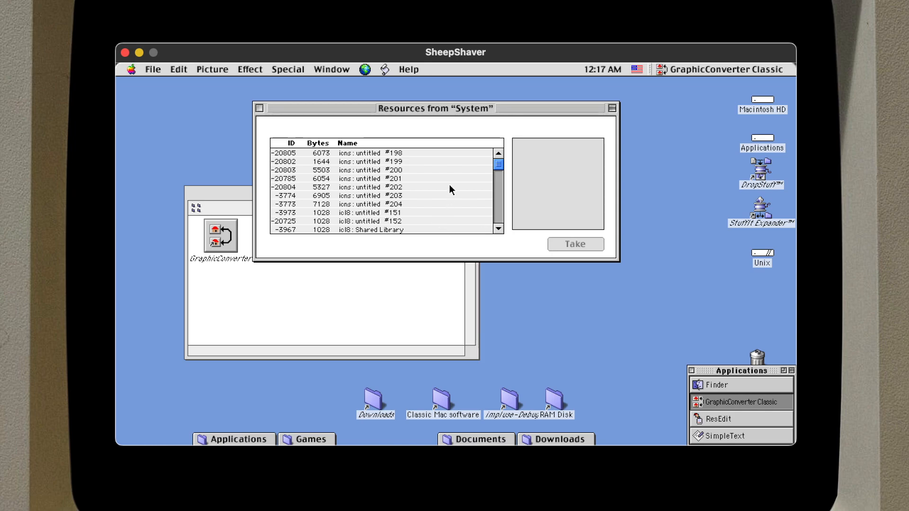
Step: Preview the System file's icns resources #198 to #204 and the first icl8 icons through Shared Library
{"action": "left_click", "coordinate": [479, 153]}
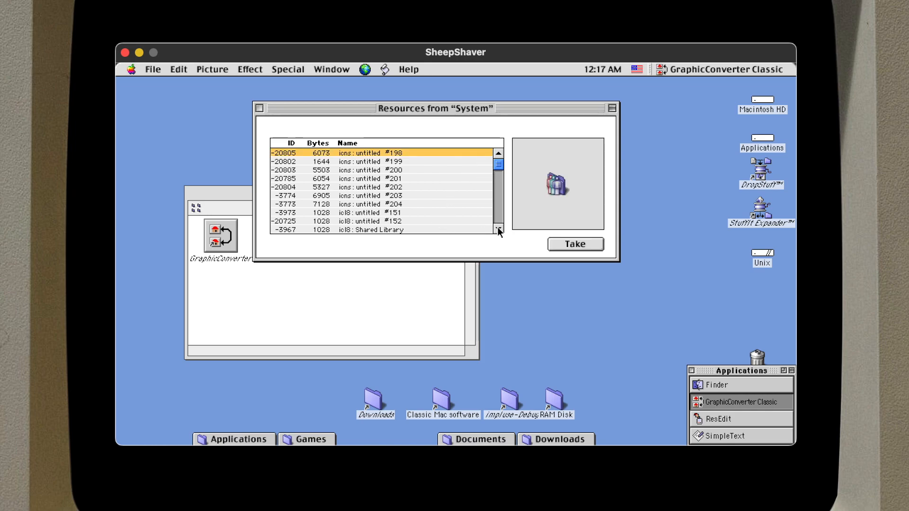
{"action": "key", "text": "Down"}
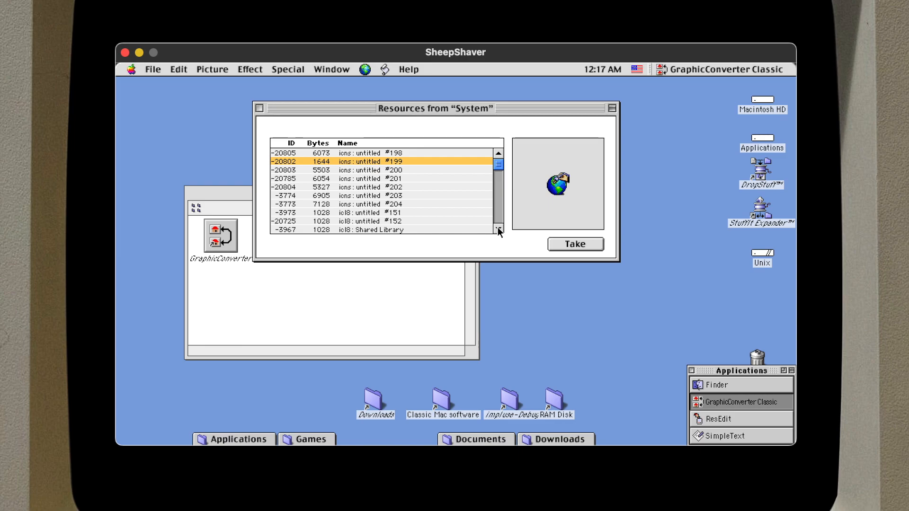
{"action": "key", "text": "Down"}
{"action": "key", "text": "Down"}
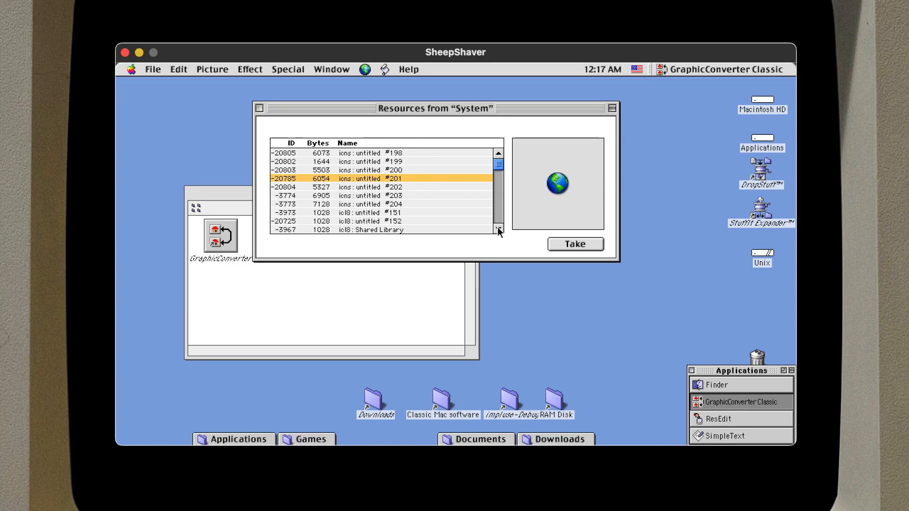
{"action": "key", "text": "Down"}
{"action": "key", "text": "Down"}
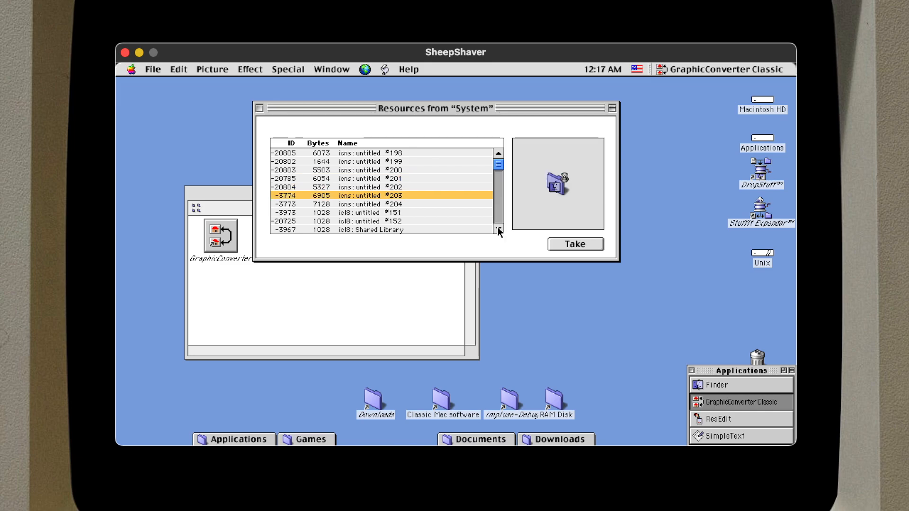
{"action": "key", "text": "Down"}
{"action": "key", "text": "Down"}
{"action": "key", "text": "Down"}
{"action": "key", "text": "Down"}
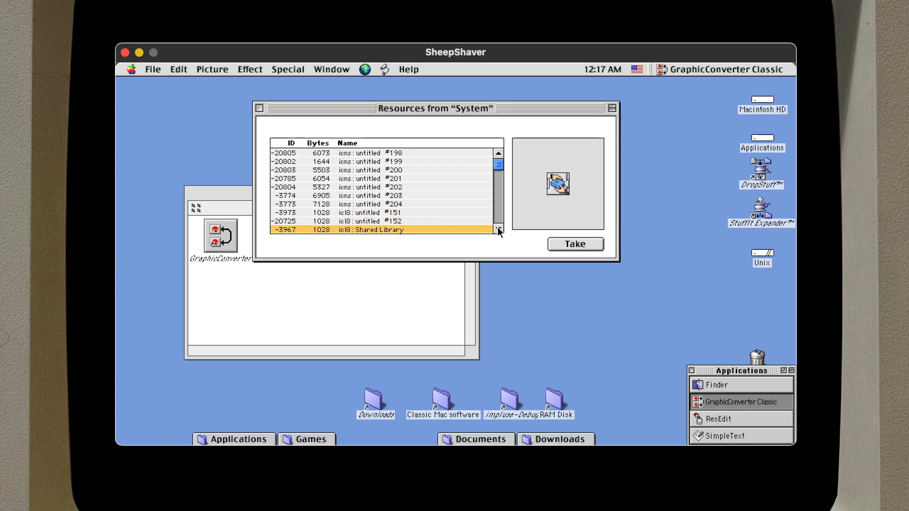
Step: Preview the icl8 icons #153 through #162, IDs -3968 to -3979, in the System resource list
{"action": "left_click", "coordinate": [498, 190]}
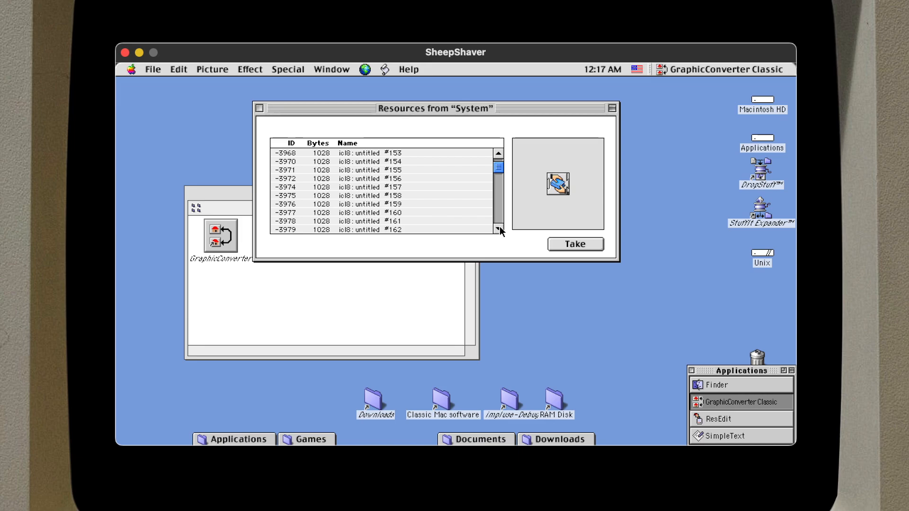
{"action": "key", "text": "Down"}
{"action": "key", "text": "Down"}
{"action": "key", "text": "Down"}
{"action": "key", "text": "Down"}
{"action": "key", "text": "Down"}
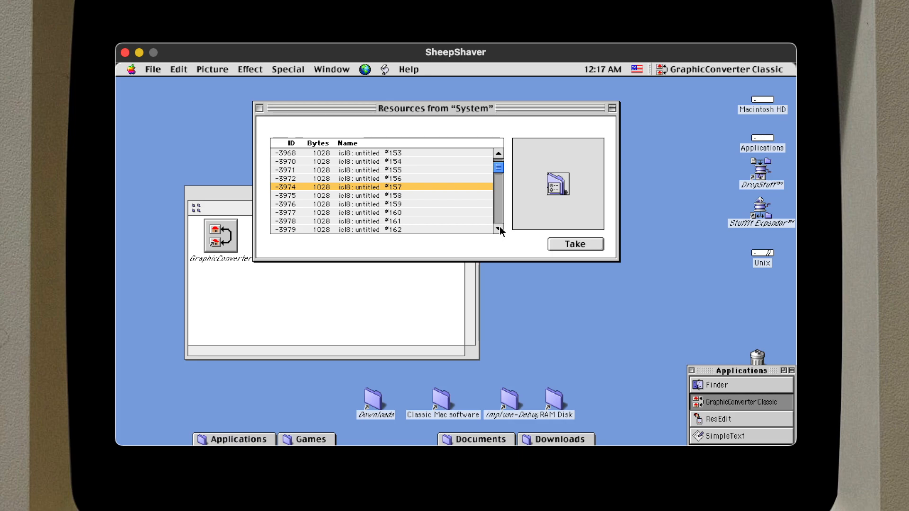
{"action": "key", "text": "Down"}
{"action": "key", "text": "Down"}
{"action": "key", "text": "Down"}
{"action": "key", "text": "Down"}
{"action": "key", "text": "Down"}
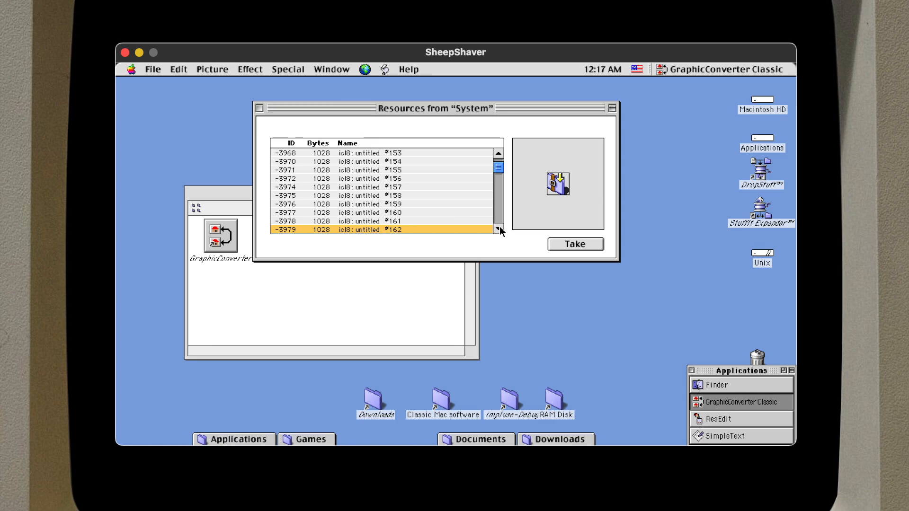
Step: Preview the icl8 icons from #163, ID -3980, through #170, ID -3988, including Edition File
{"action": "key", "text": "Down"}
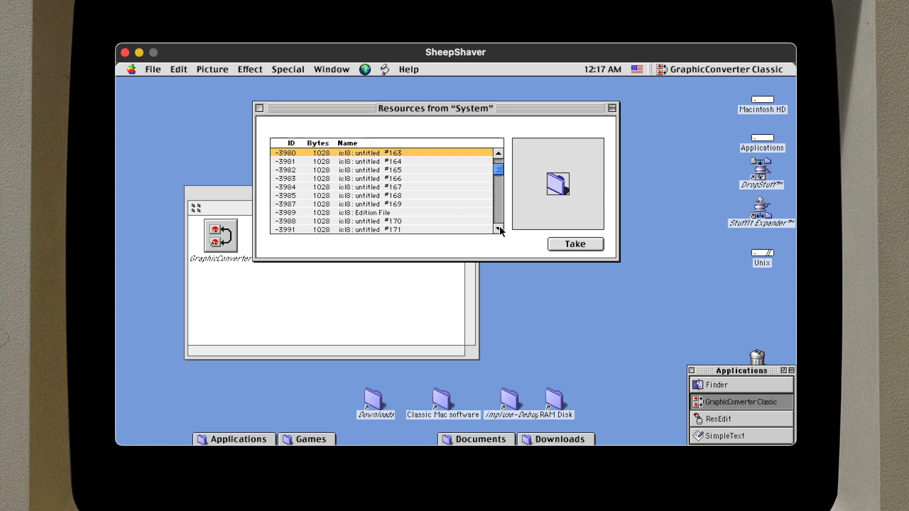
{"action": "key", "text": "Down"}
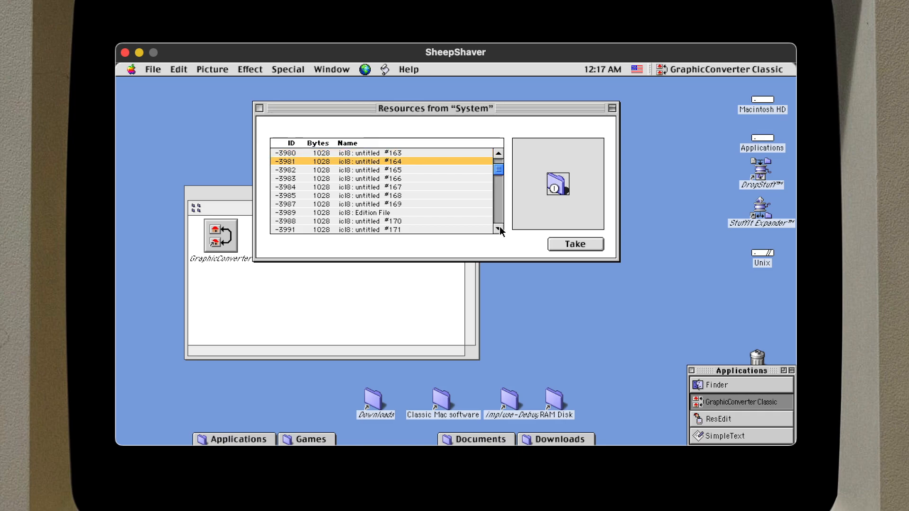
{"action": "key", "text": "Down"}
{"action": "key", "text": "Down"}
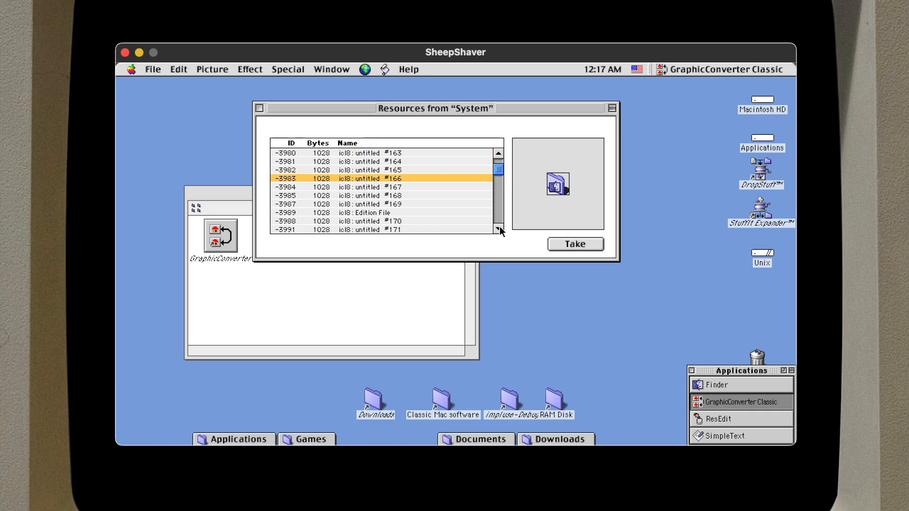
{"action": "key", "text": "Down"}
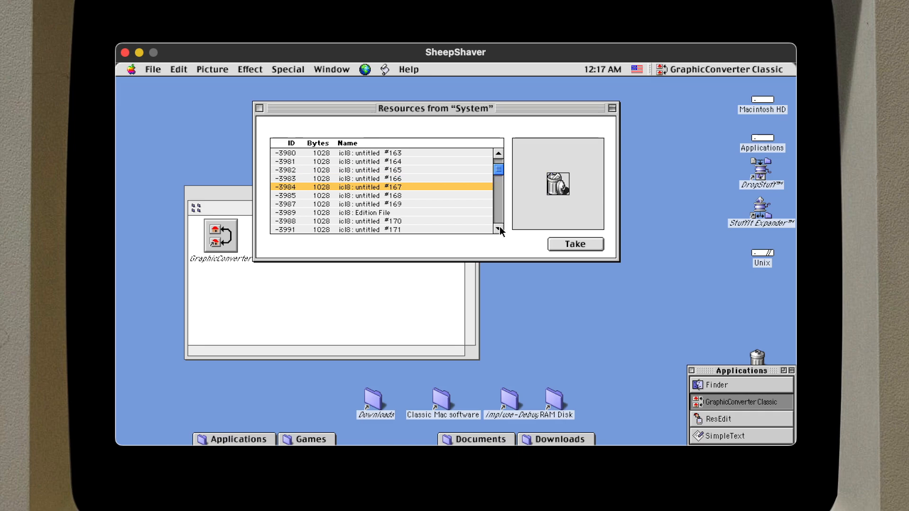
{"action": "key", "text": "Down"}
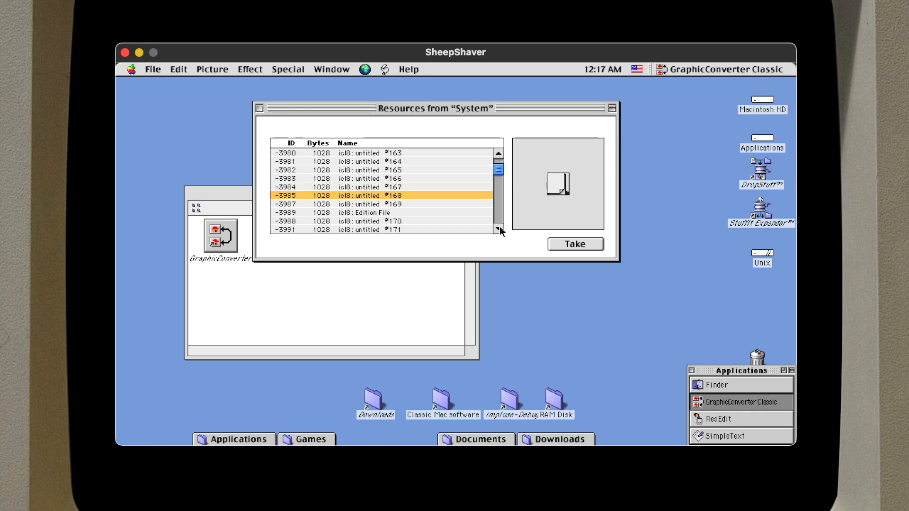
{"action": "key", "text": "Down"}
{"action": "key", "text": "Down"}
{"action": "key", "text": "Down"}
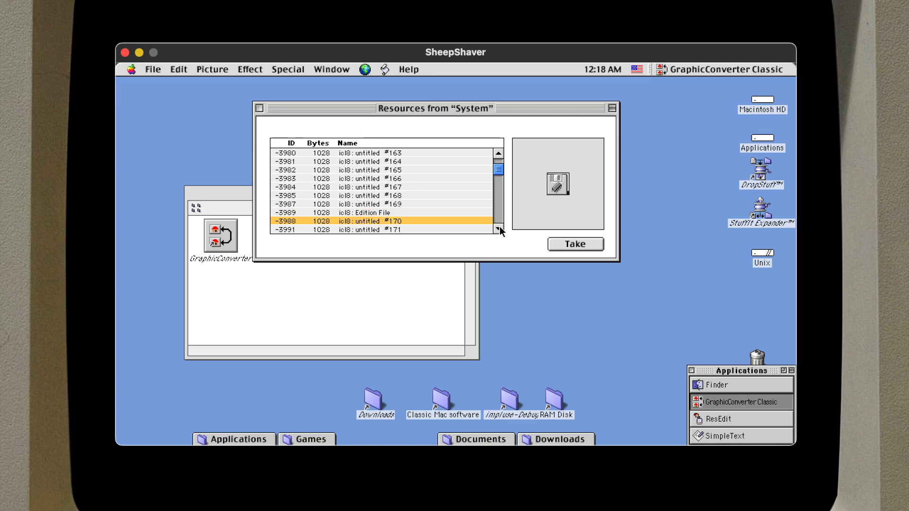
Step: Continue previewing the icl8 icons from #171, ID -3991, through #178, ID -4000
{"action": "key", "text": "Down"}
{"action": "key", "text": "Down"}
{"action": "key", "text": "Down"}
{"action": "key", "text": "Down"}
{"action": "key", "text": "Down"}
{"action": "key", "text": "Down"}
{"action": "key", "text": "Down"}
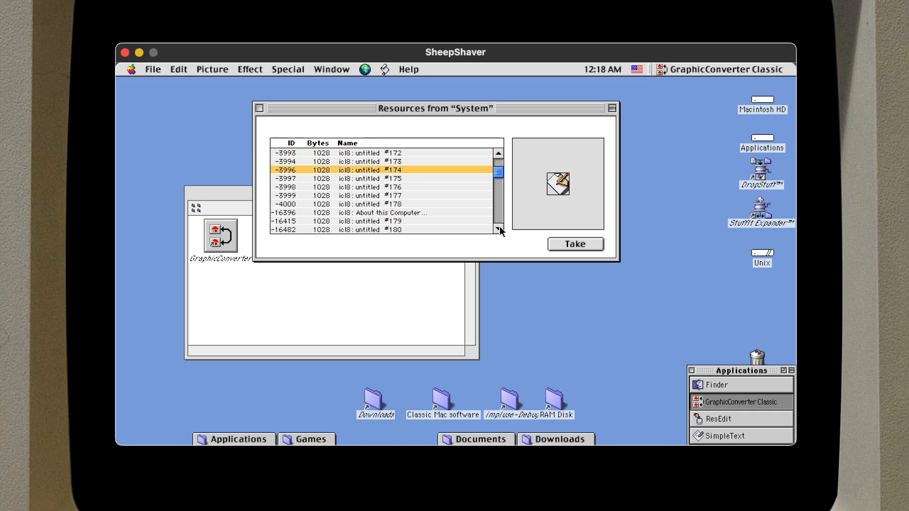
{"action": "key", "text": "Down"}
{"action": "key", "text": "Down"}
{"action": "key", "text": "Down"}
{"action": "key", "text": "Down"}
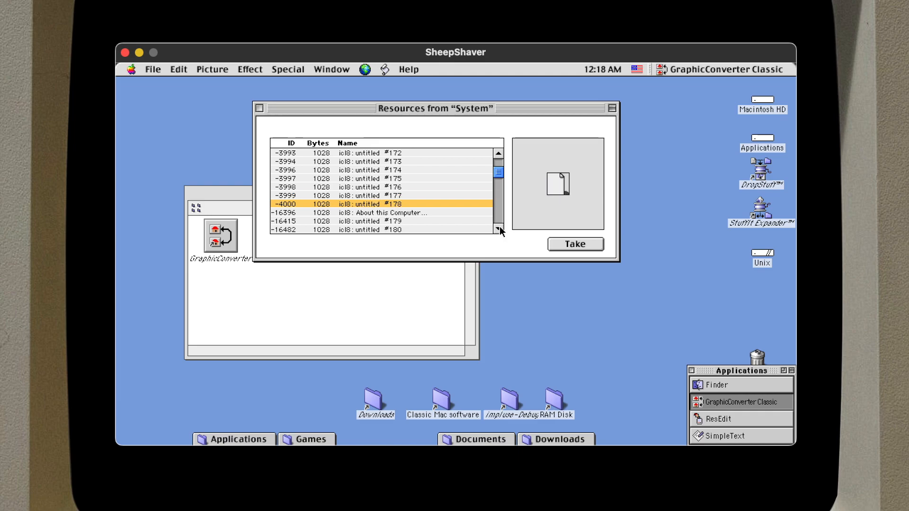
Step: Take the suitcase icon icl8 #181, ID -16494, into its own image window and magnify it to 200%
{"action": "key", "text": "Down"}
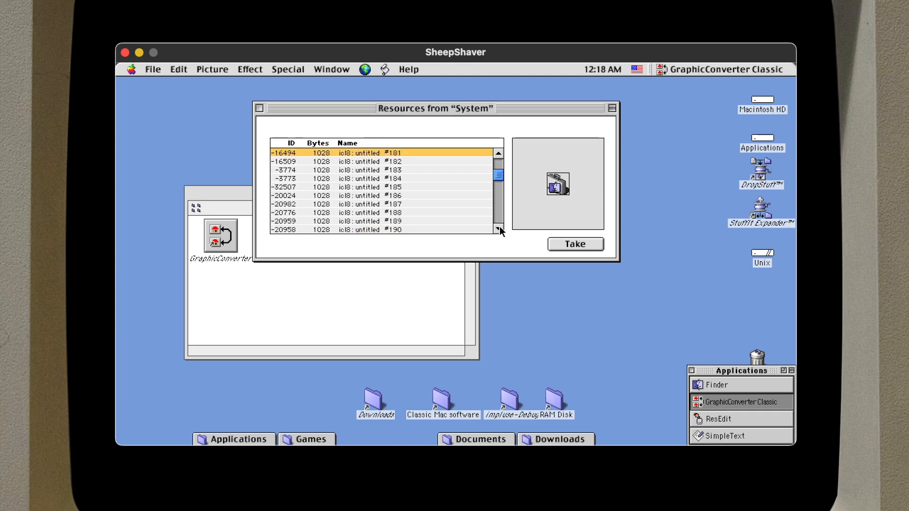
{"action": "left_click", "coordinate": [574, 243]}
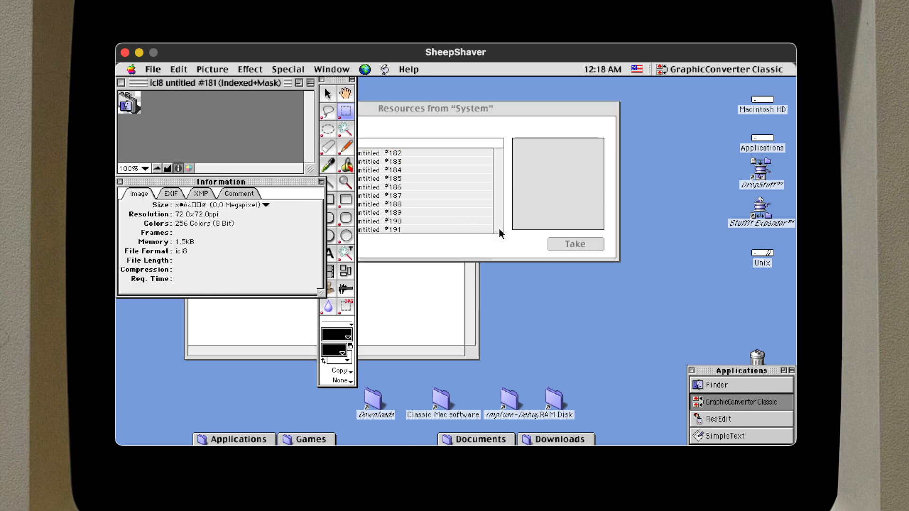
{"action": "left_click", "coordinate": [160, 168]}
{"action": "left_click", "coordinate": [167, 169]}
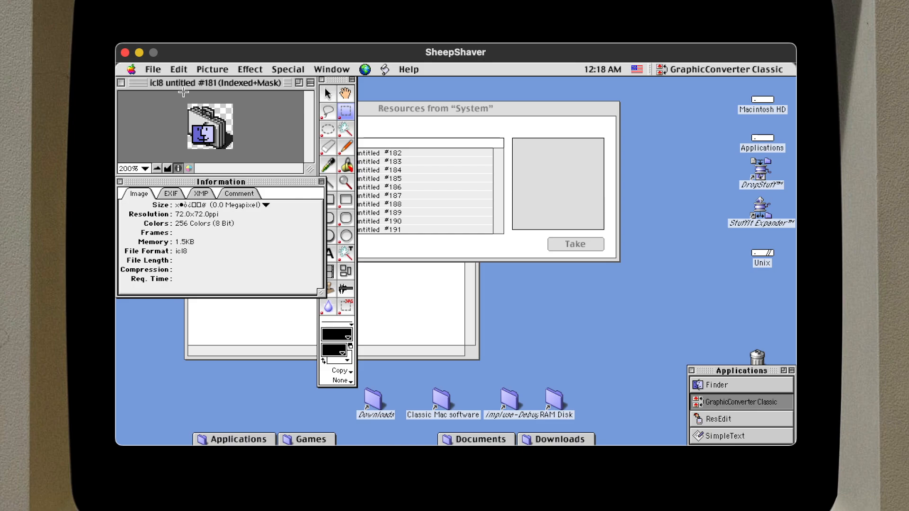
Step: Save a copy of the suitcase icon in Documents as System suitcase-icl8.png, converting it to 32 bit with alpha
{"action": "left_click", "coordinate": [153, 69]}
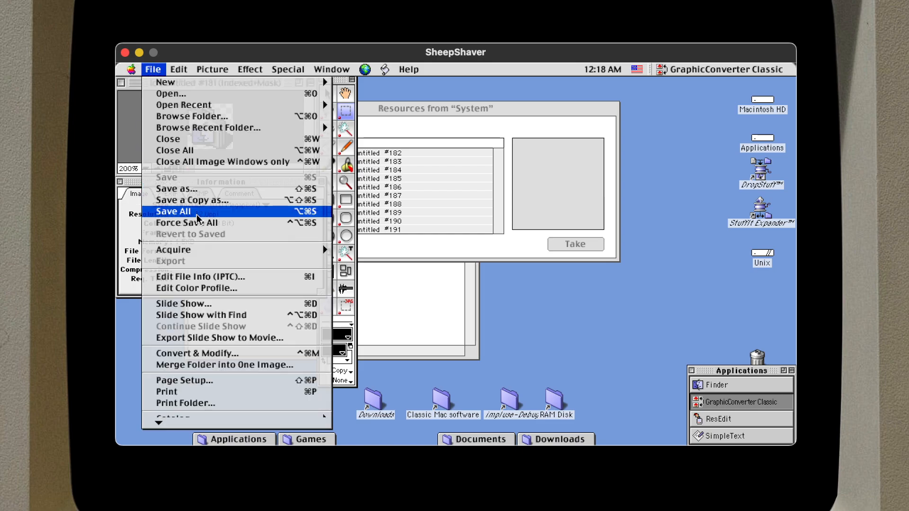
{"action": "left_click", "coordinate": [209, 204]}
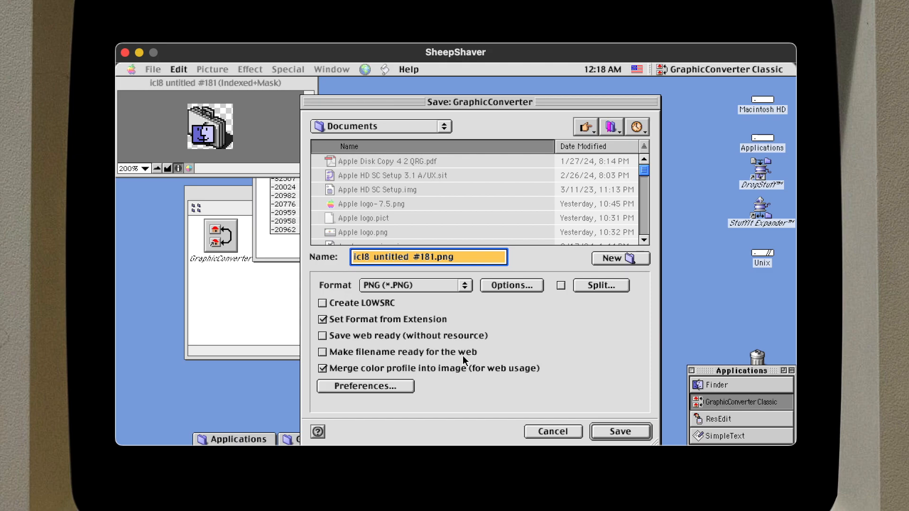
{"action": "left_click", "coordinate": [433, 260]}
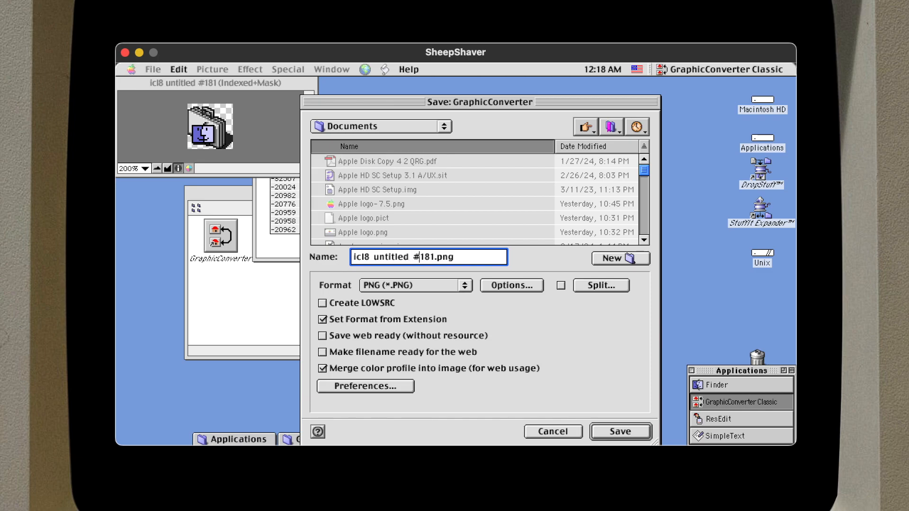
{"action": "key", "text": "BackSpace"}
{"action": "key", "text": "BackSpace"}
{"action": "key", "text": "BackSpace"}
{"action": "key", "text": "BackSpace"}
{"action": "key", "text": "BackSpace"}
{"action": "key", "text": "BackSpace"}
{"action": "key", "text": "BackSpace"}
{"action": "key", "text": "BackSpace"}
{"action": "key", "text": "BackSpace"}
{"action": "key", "text": "BackSpace"}
{"action": "key", "text": "BackSpace"}
{"action": "key", "text": "BackSpace"}
{"action": "key", "text": "BackSpace"}
{"action": "key", "text": "BackSpace"}
{"action": "key", "text": "BackSpace"}
{"action": "key", "text": "BackSpace"}
{"action": "key", "text": "BackSpace"}
{"action": "key", "text": "BackSpace"}
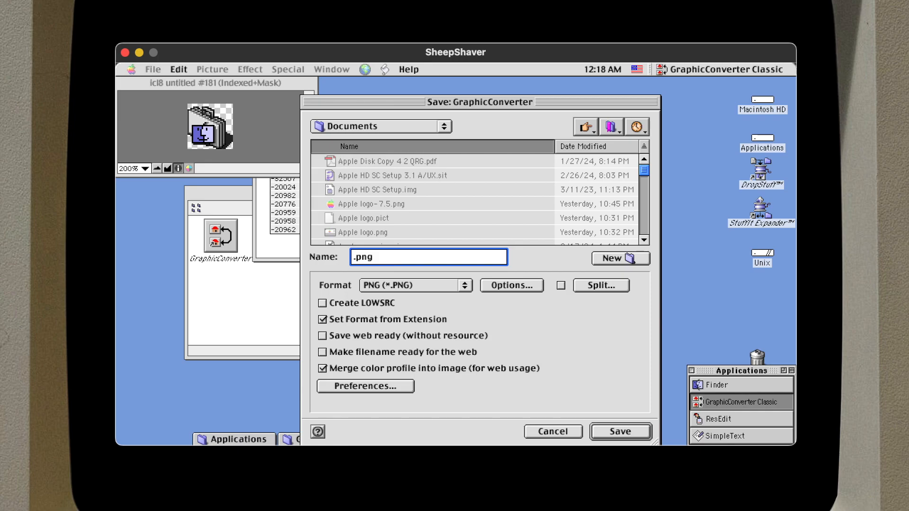
{"action": "type", "text": "System suitcase"}
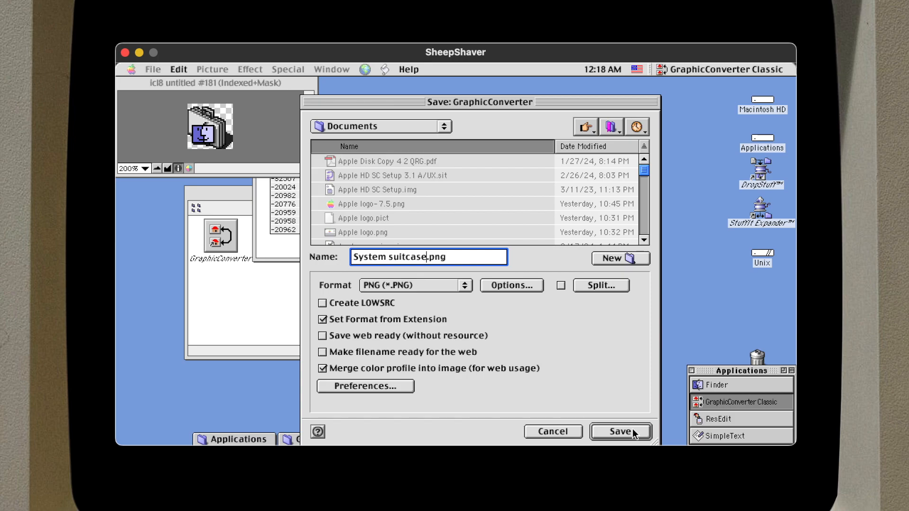
{"action": "type", "text": "-icl8"}
{"action": "left_click", "coordinate": [634, 435]}
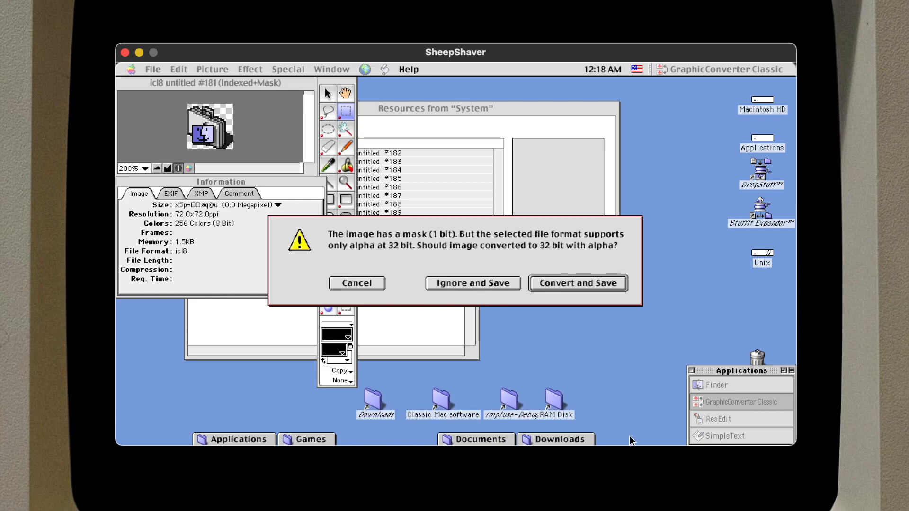
{"action": "left_click", "coordinate": [538, 284]}
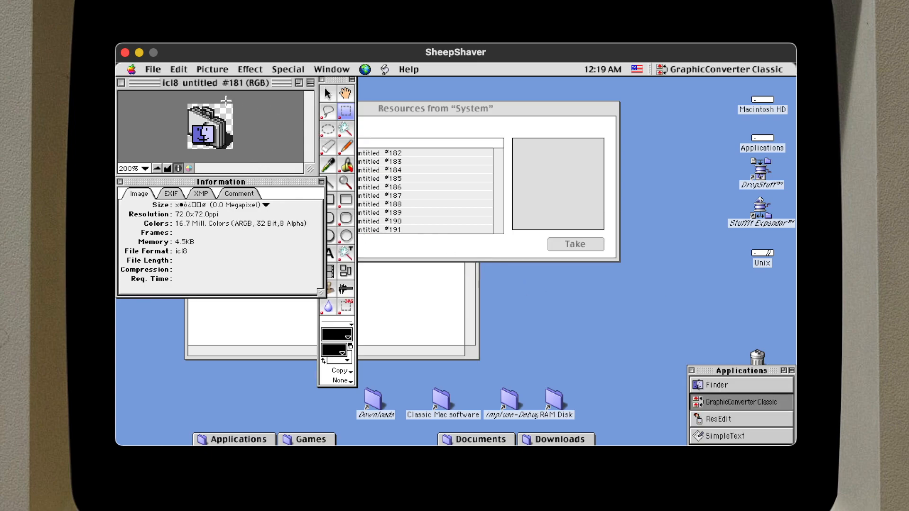
Step: Close the image window of the suitcase icon icl8 #181
{"action": "left_click", "coordinate": [131, 69]}
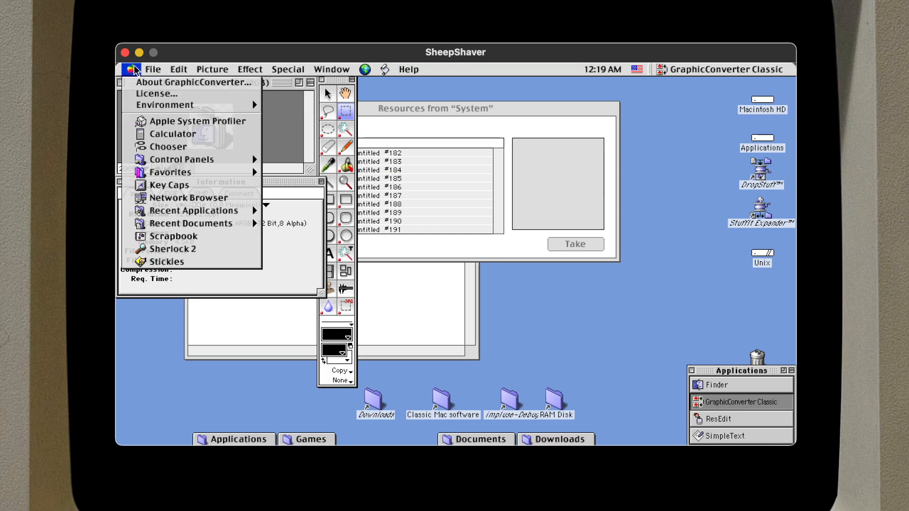
{"action": "left_click", "coordinate": [134, 68]}
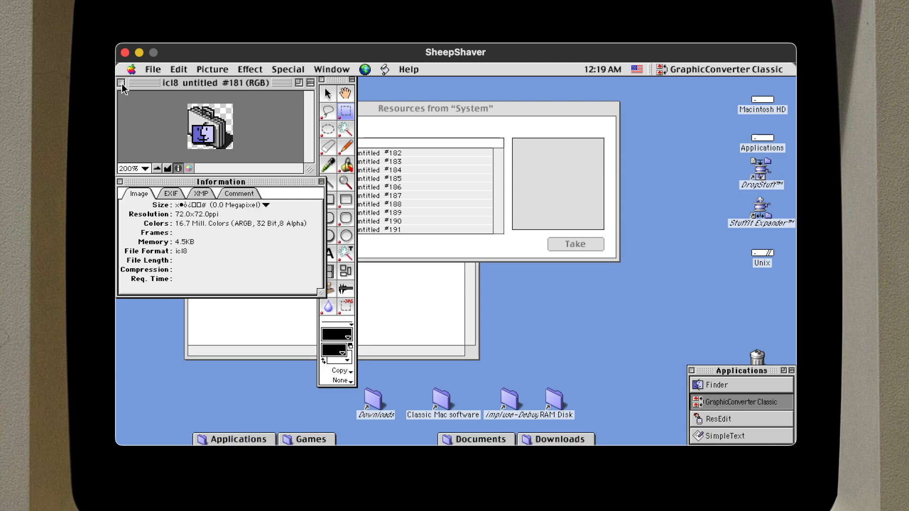
{"action": "left_click", "coordinate": [121, 84]}
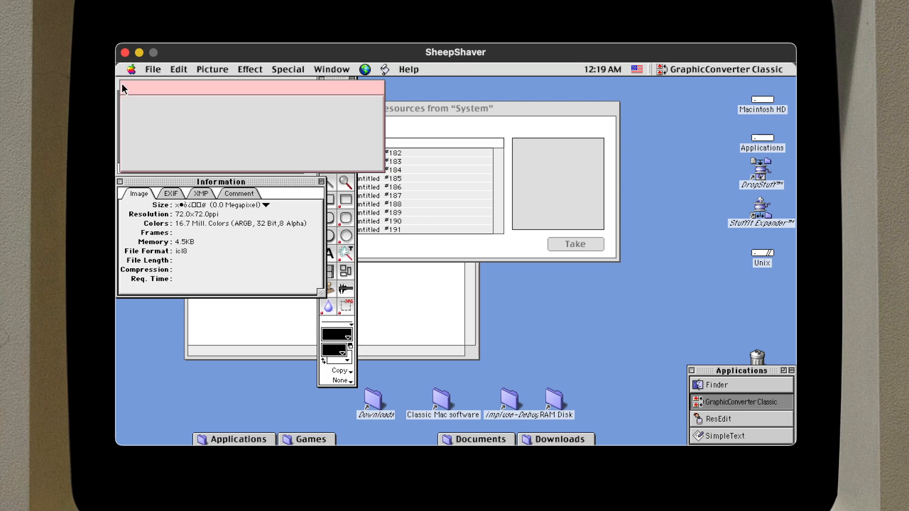
{"action": "left_click", "coordinate": [200, 155]}
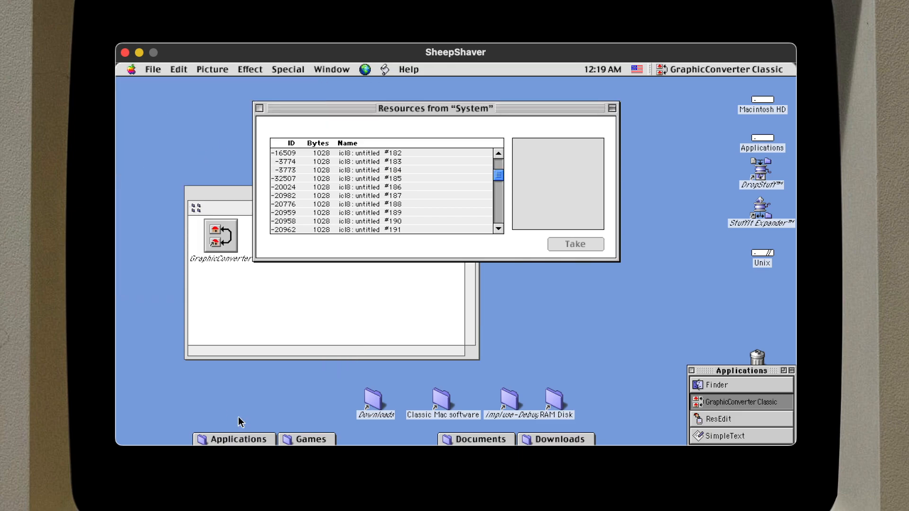
Step: Browse the System resource list past the last icl8 entries and preview icons among the ICN# resources
{"action": "left_click_drag", "start_coordinate": [289, 112], "coordinate": [377, 121]}
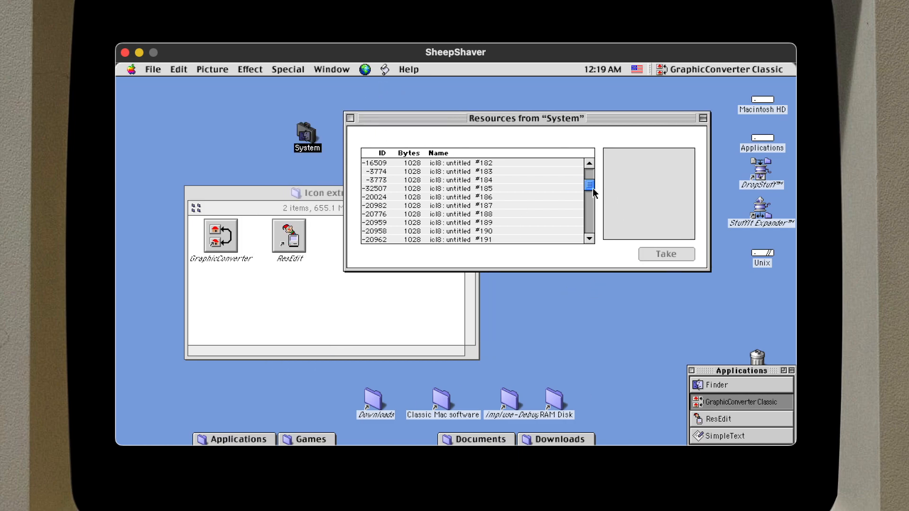
{"action": "scroll", "coordinate": [592, 188], "scroll_direction": "down", "scroll_amount": 2}
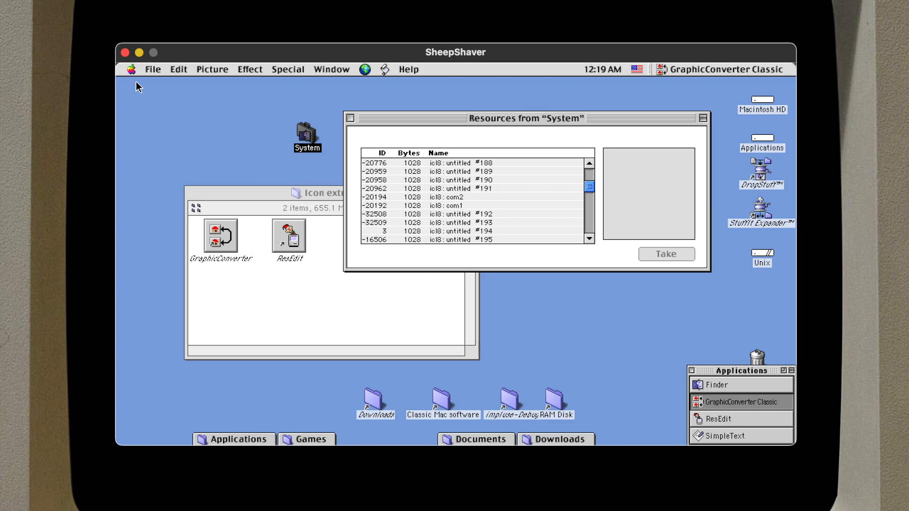
{"action": "left_click", "coordinate": [590, 239]}
{"action": "left_click_drag", "start_coordinate": [590, 240], "coordinate": [589, 240]}
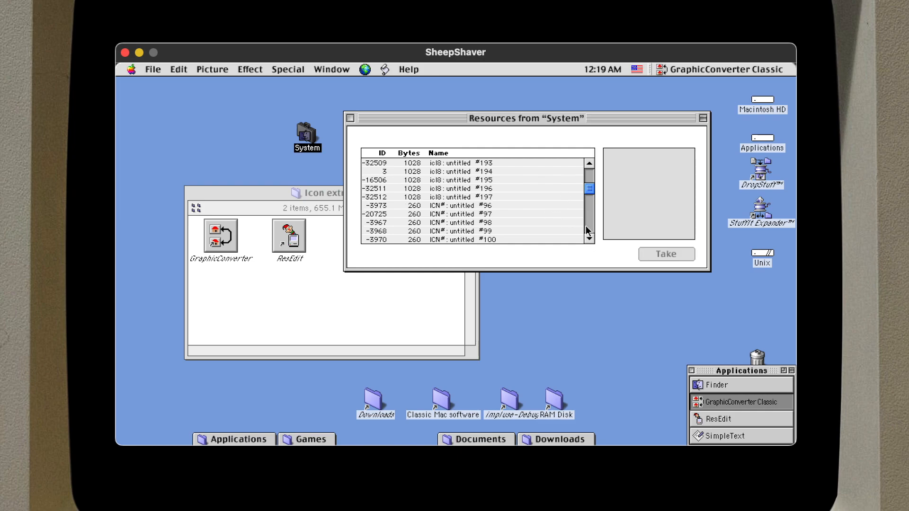
{"action": "left_click_drag", "start_coordinate": [589, 240], "coordinate": [587, 238]}
{"action": "left_click", "coordinate": [487, 189]}
{"action": "left_click", "coordinate": [538, 214]}
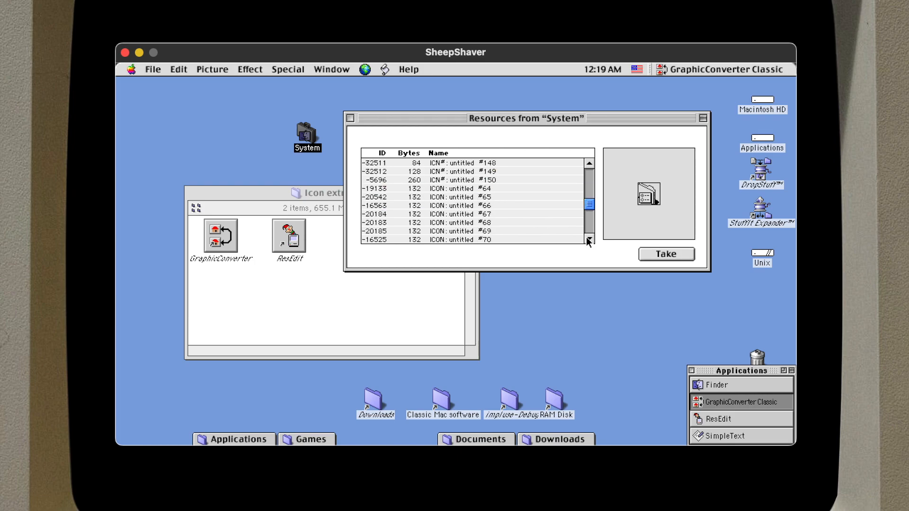
Step: Preview ICON resources #65, #68 and #69, and return to the icns entries in the System resource list
{"action": "left_click", "coordinate": [507, 197]}
{"action": "left_click", "coordinate": [527, 221]}
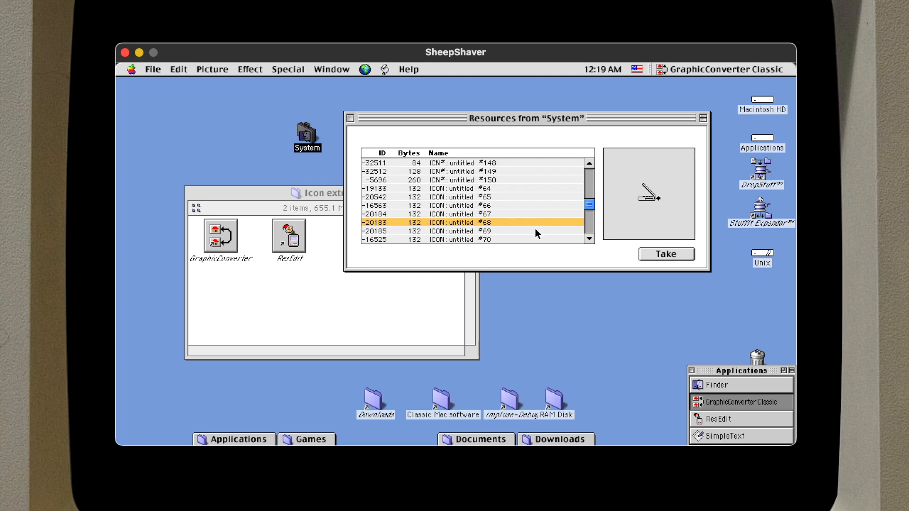
{"action": "left_click", "coordinate": [544, 230]}
{"action": "left_click_drag", "start_coordinate": [587, 238], "coordinate": [587, 239]}
{"action": "left_click_drag", "start_coordinate": [588, 167], "coordinate": [589, 169]}
{"action": "left_click_drag", "start_coordinate": [590, 240], "coordinate": [581, 155]}
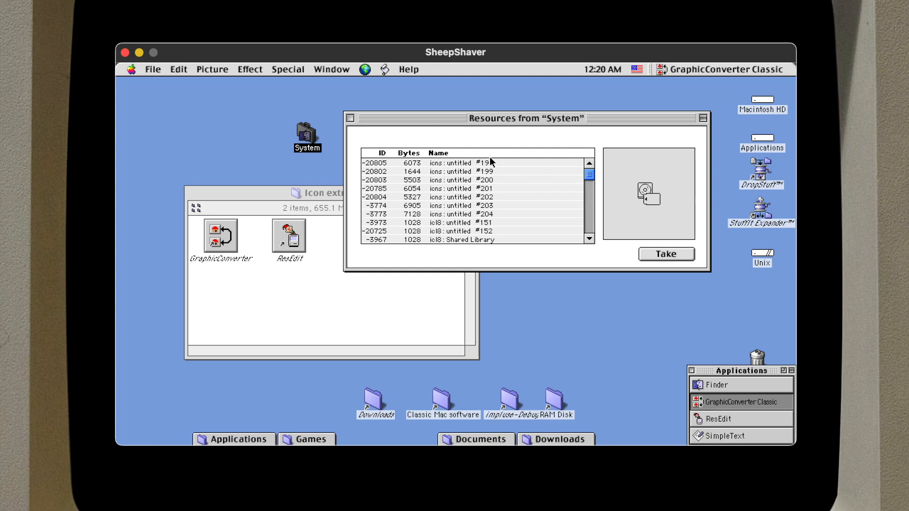
Step: Close the System resource list, open the System file in ResEdit and show its ics8 resources
{"action": "left_click", "coordinate": [351, 119]}
{"action": "left_click_drag", "start_coordinate": [310, 135], "coordinate": [292, 234]}
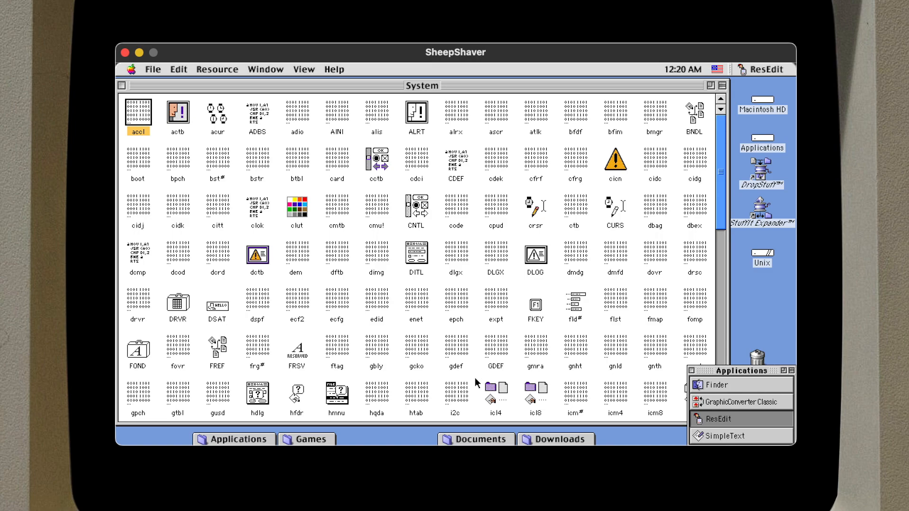
{"action": "left_click", "coordinate": [723, 260]}
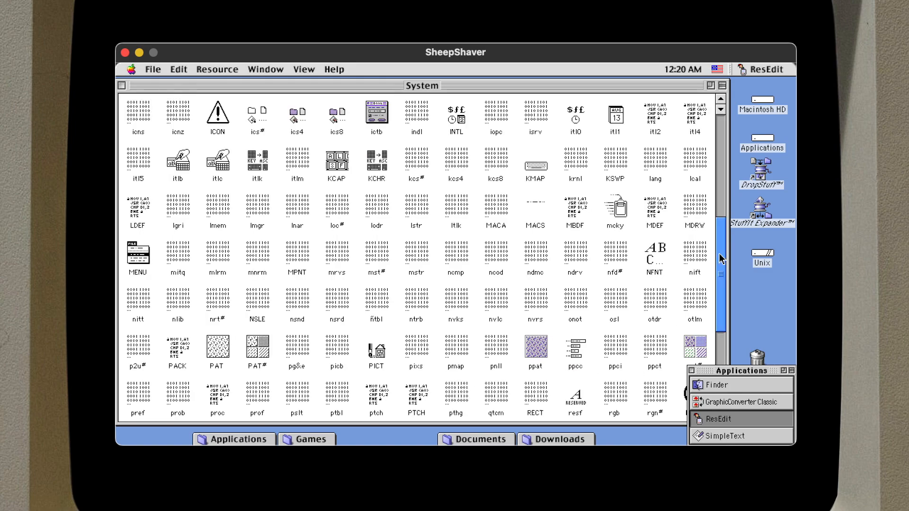
{"action": "double_click", "coordinate": [332, 124]}
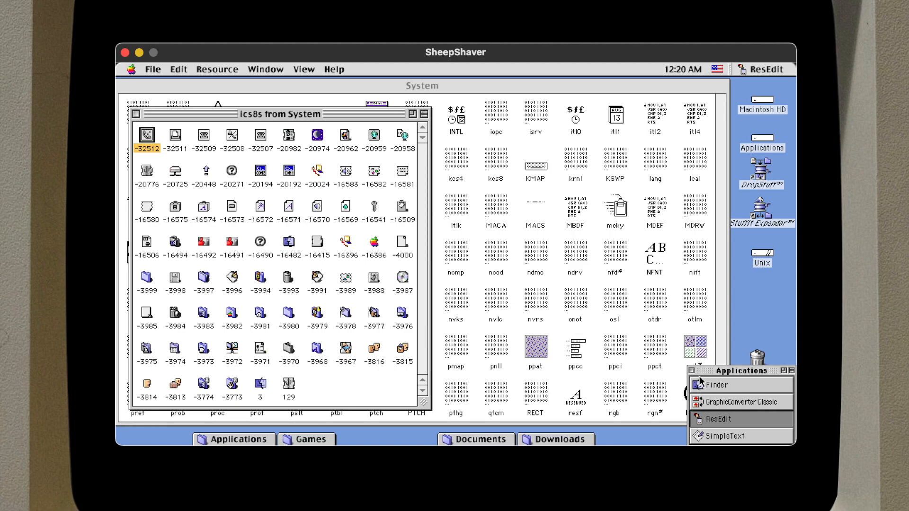
Step: Open the System file again in GraphicConverter and select the icl8 Shared Library icon in its resource list
{"action": "left_click", "coordinate": [717, 388]}
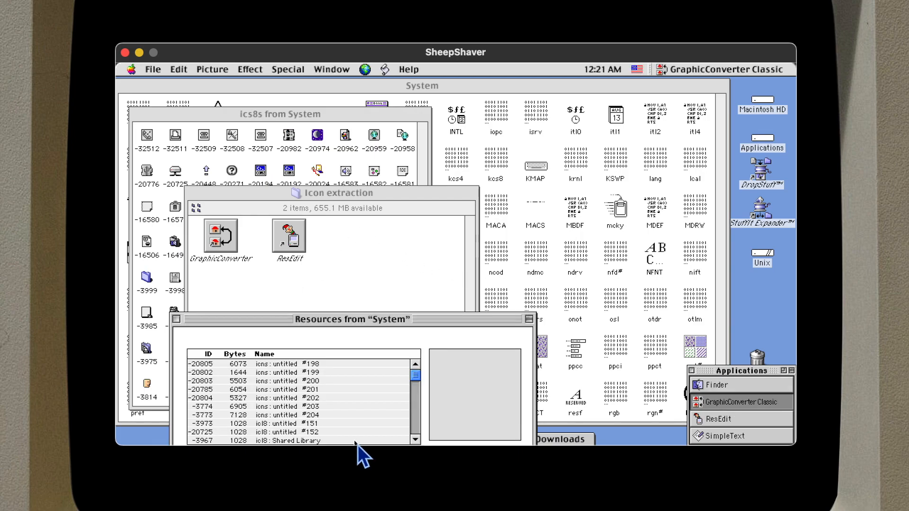
{"action": "left_click", "coordinate": [357, 443]}
{"action": "left_click_drag", "start_coordinate": [438, 321], "coordinate": [518, 155]}
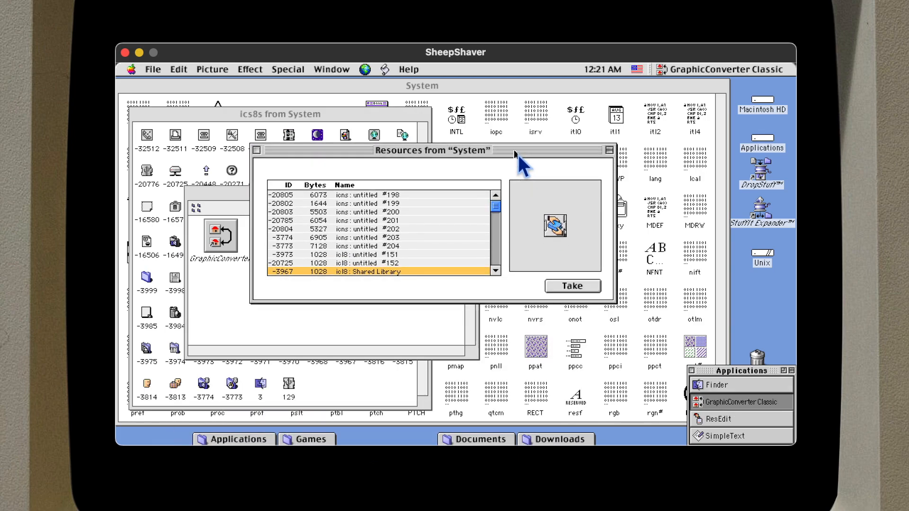
Step: Preview the icl8 icons up to #156 and return to the suitcase icon #154, ID -3970
{"action": "key", "text": "Down"}
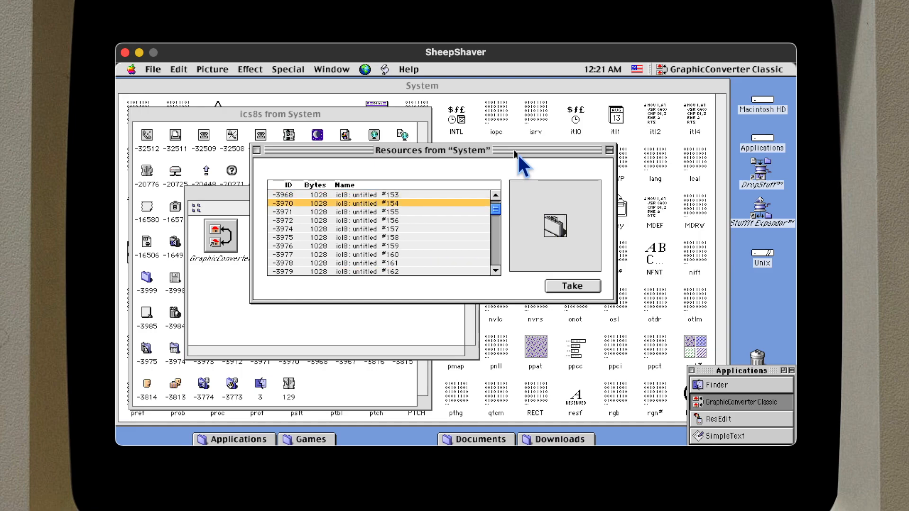
{"action": "key", "text": "Down"}
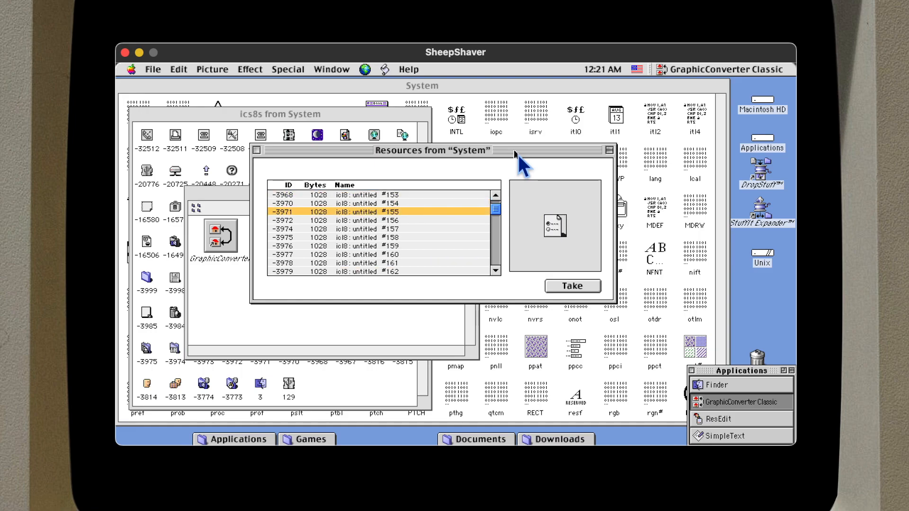
{"action": "key", "text": "Down"}
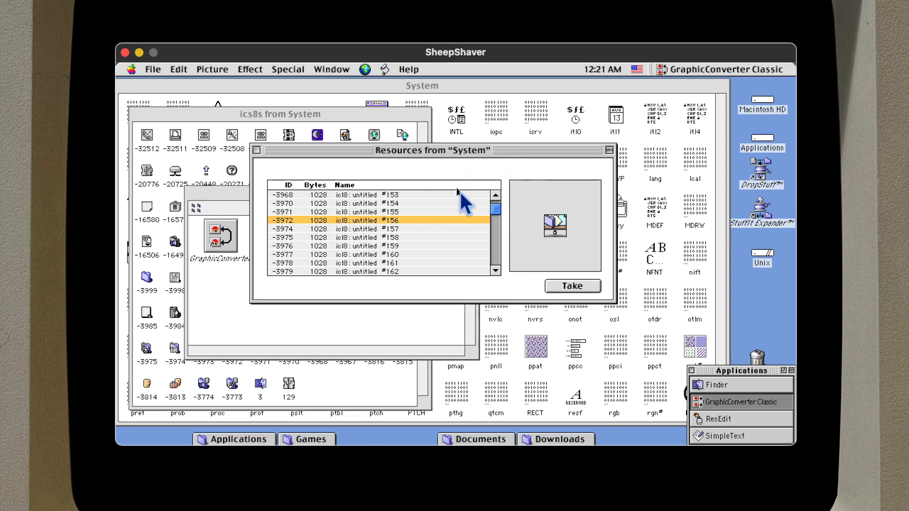
{"action": "key", "text": "Up"}
{"action": "key", "text": "Up"}
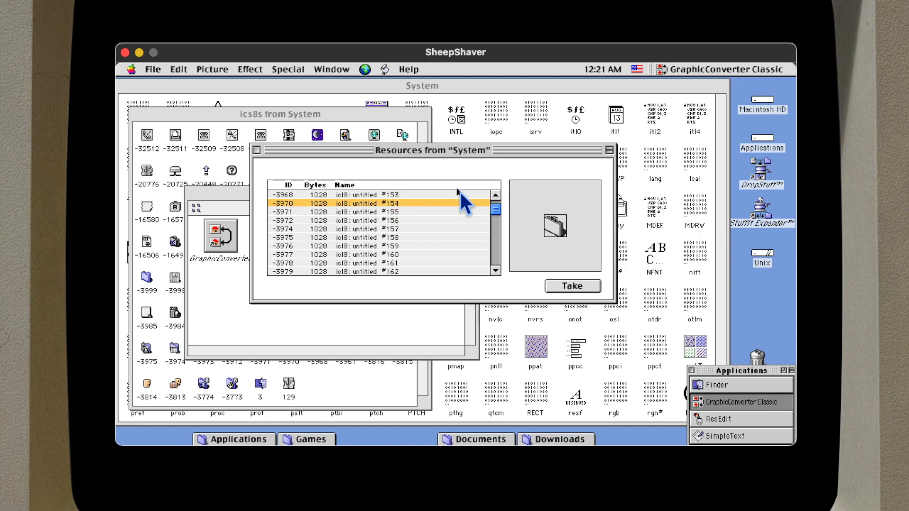
Step: Move the resource list aside and open the ics8 suitcase icon, ID -3970, in ResEdit's icon family editor
{"action": "left_click_drag", "start_coordinate": [464, 156], "coordinate": [691, 180]}
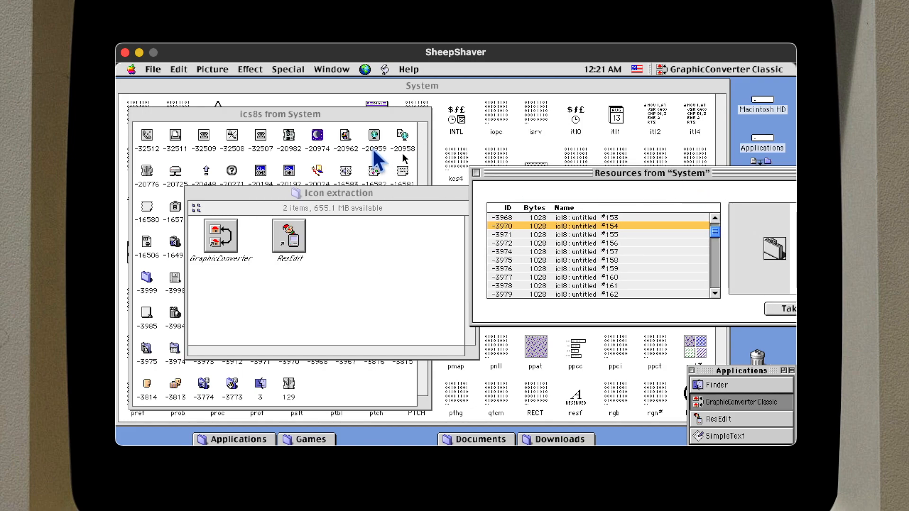
{"action": "left_click", "coordinate": [382, 116]}
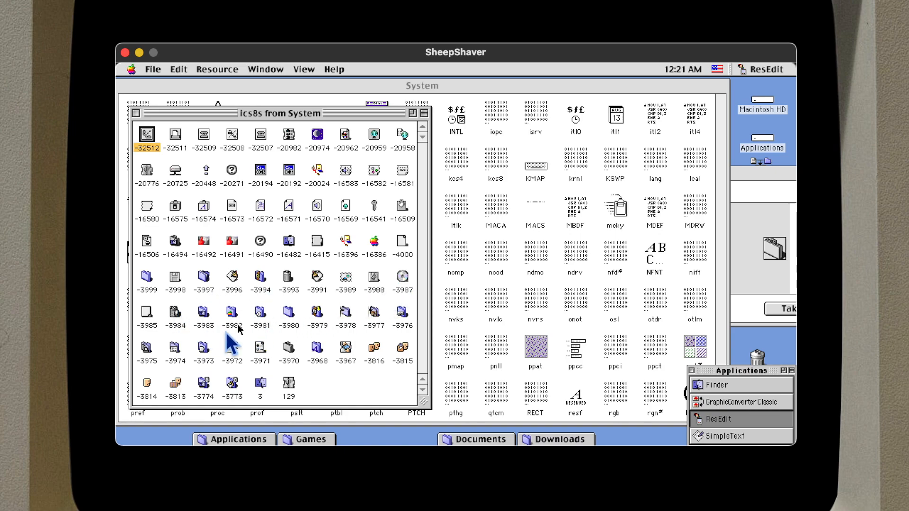
{"action": "double_click", "coordinate": [290, 348]}
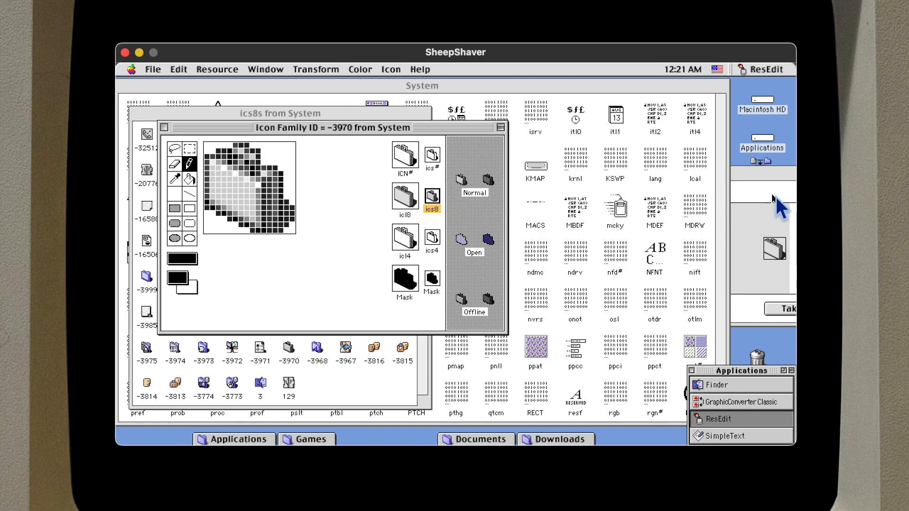
Step: Switch to GraphicConverter and select the ICN# suitcase icon #100, ID -3970, in the System resource list to preview it
{"action": "left_click", "coordinate": [753, 182]}
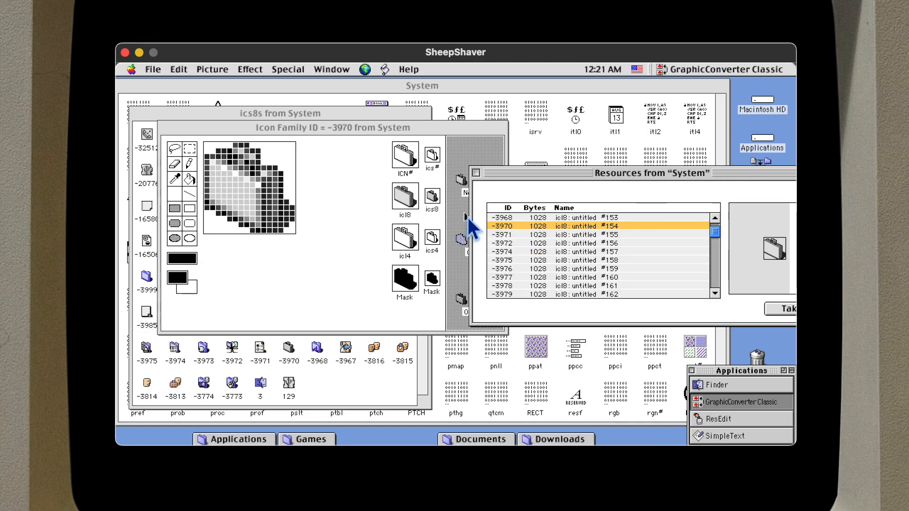
{"action": "left_click", "coordinate": [391, 204]}
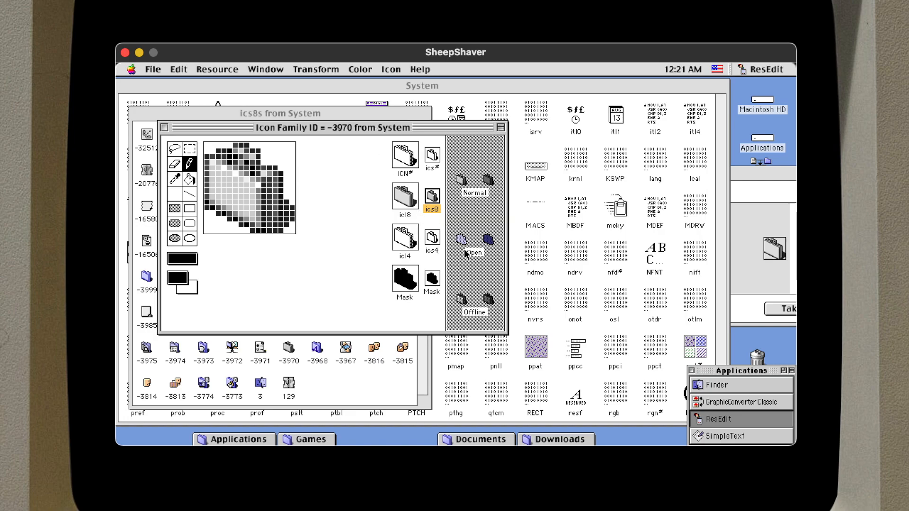
{"action": "left_click", "coordinate": [727, 187]}
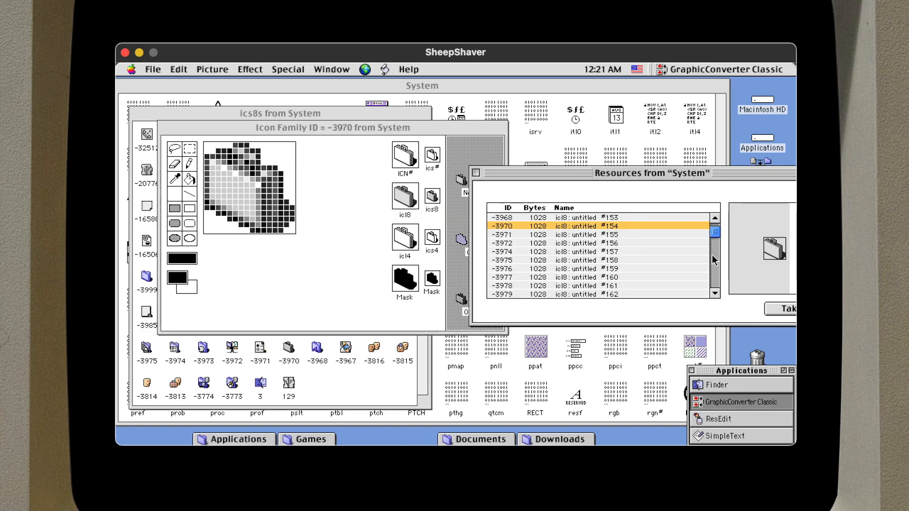
{"action": "scroll", "coordinate": [715, 260], "scroll_direction": "down", "scroll_amount": 10}
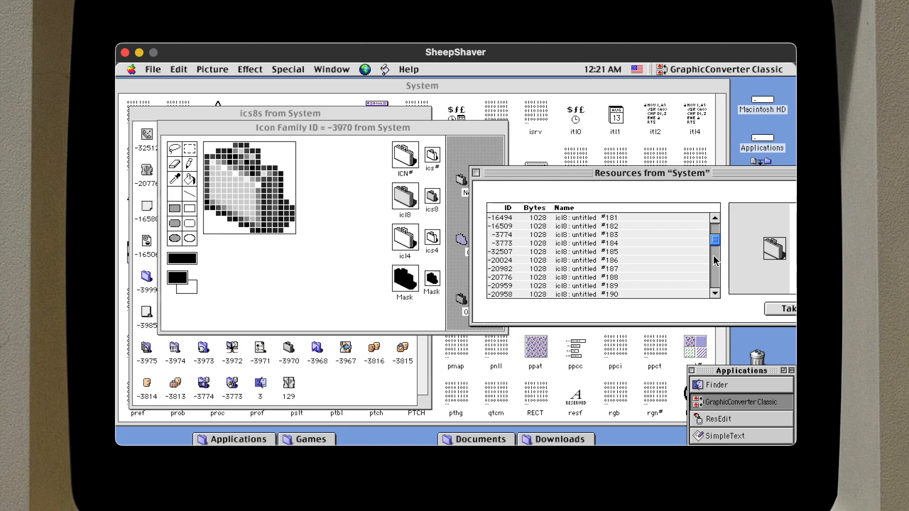
{"action": "scroll", "coordinate": [714, 260], "scroll_direction": "down", "scroll_amount": 10}
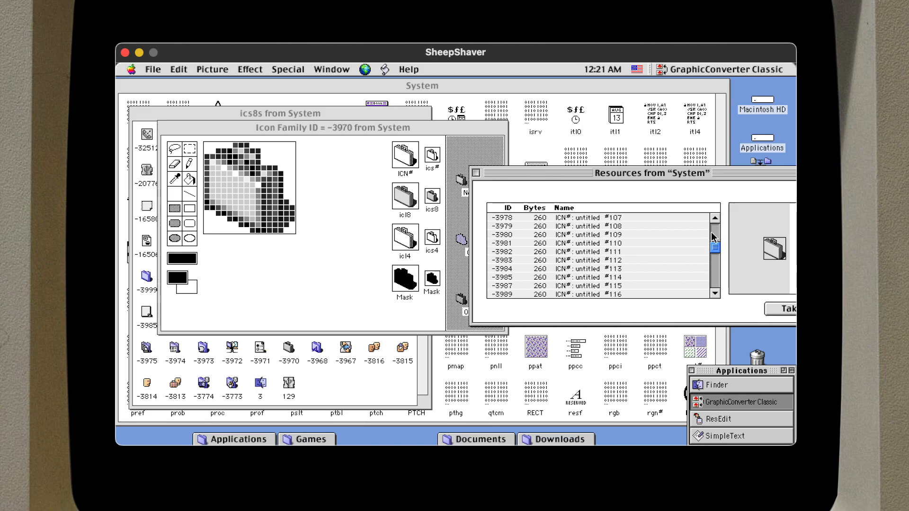
{"action": "scroll", "coordinate": [712, 252], "scroll_direction": "down", "scroll_amount": 10}
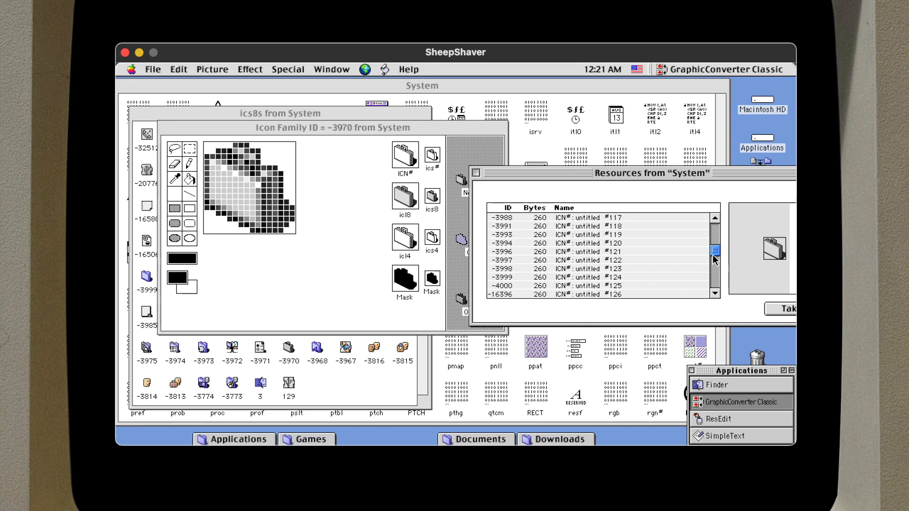
{"action": "scroll", "coordinate": [718, 224], "scroll_direction": "up", "scroll_amount": 10}
{"action": "scroll", "coordinate": [718, 224], "scroll_direction": "up", "scroll_amount": 10}
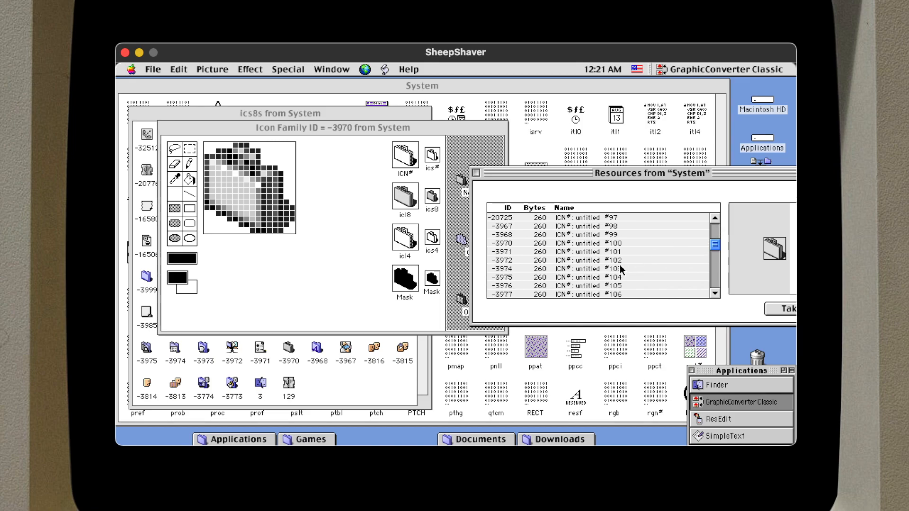
{"action": "left_click", "coordinate": [587, 244]}
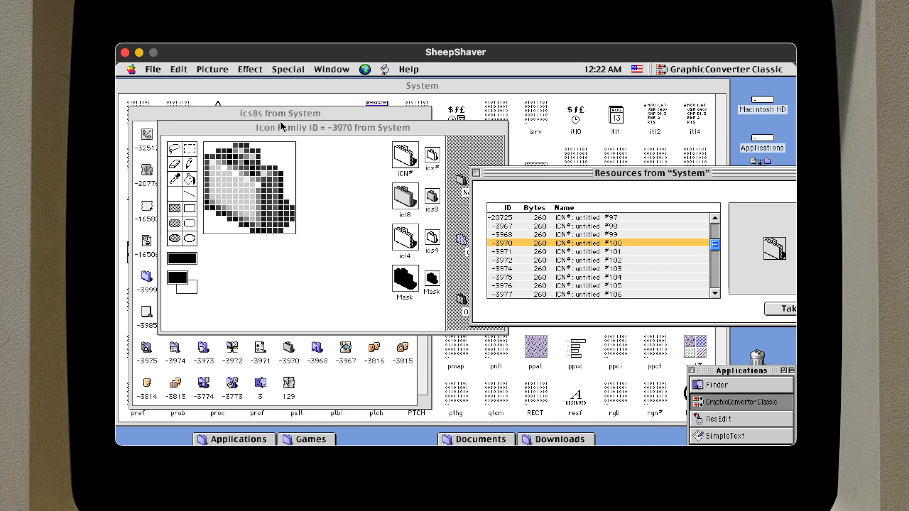
Step: Back in ResEdit, close the suitcase icon's editor, browse the ics8 icons and view the Apple logo icon, ID -16386, in its editor
{"action": "left_click", "coordinate": [189, 128]}
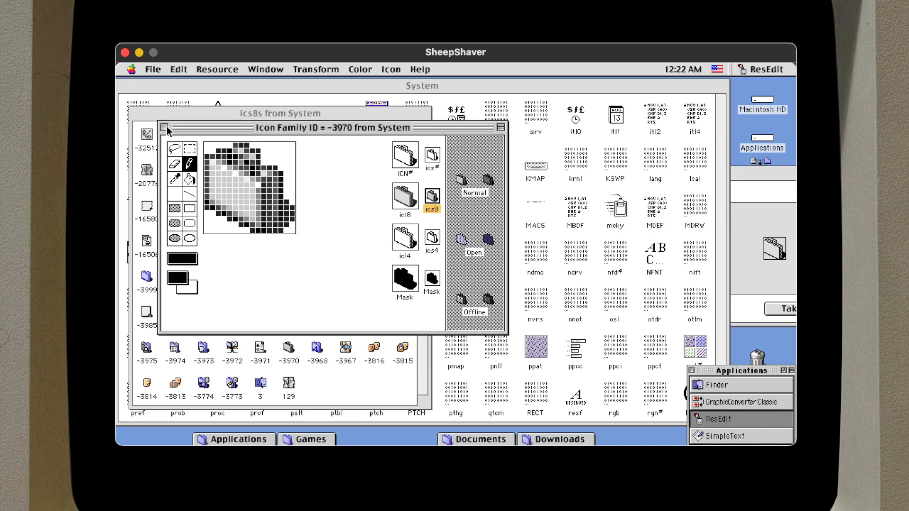
{"action": "left_click", "coordinate": [165, 128]}
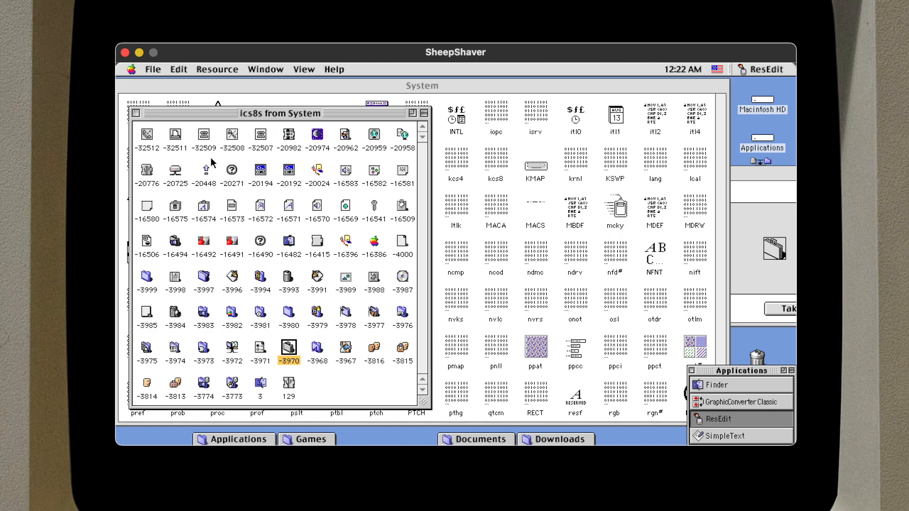
{"action": "left_click", "coordinate": [206, 172]}
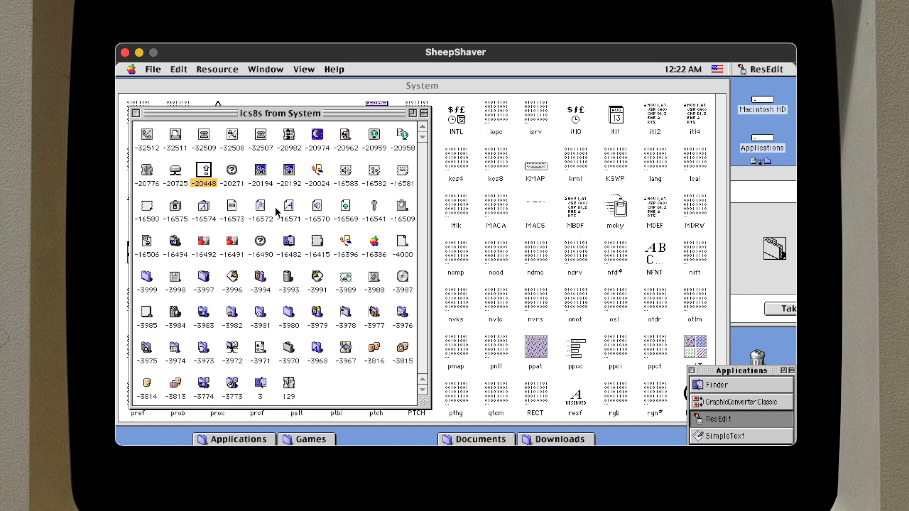
{"action": "left_click", "coordinate": [374, 212]}
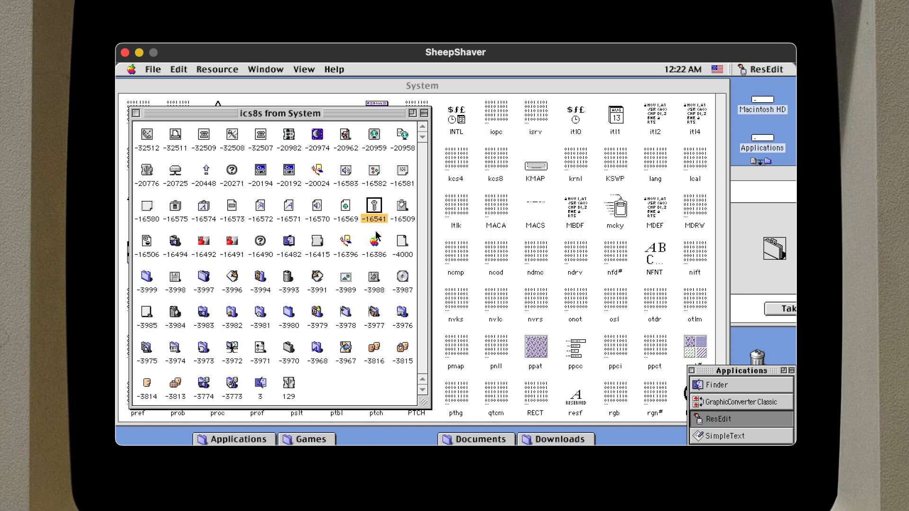
{"action": "left_click", "coordinate": [267, 243]}
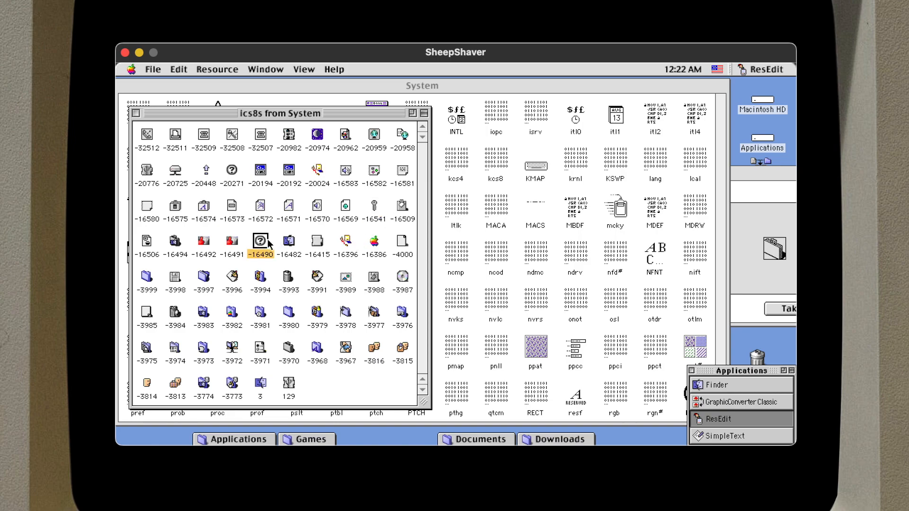
{"action": "left_click", "coordinate": [294, 245]}
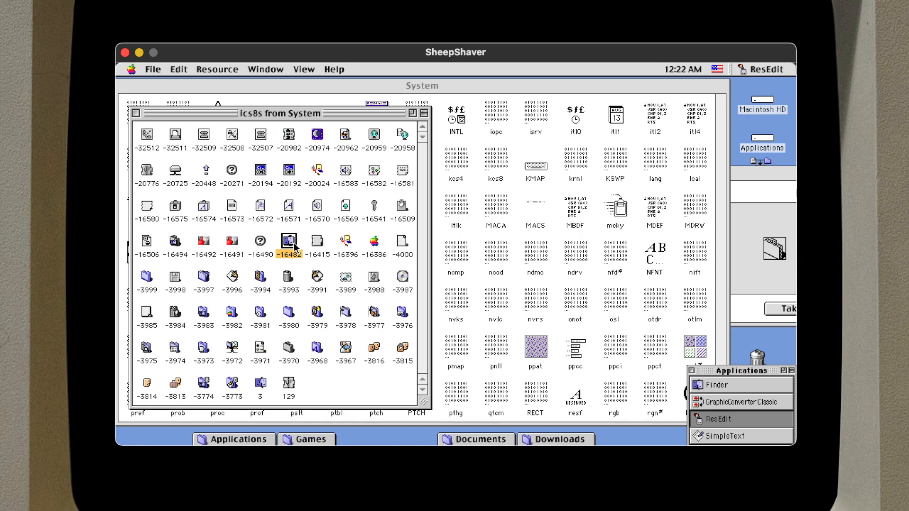
{"action": "left_click", "coordinate": [380, 245]}
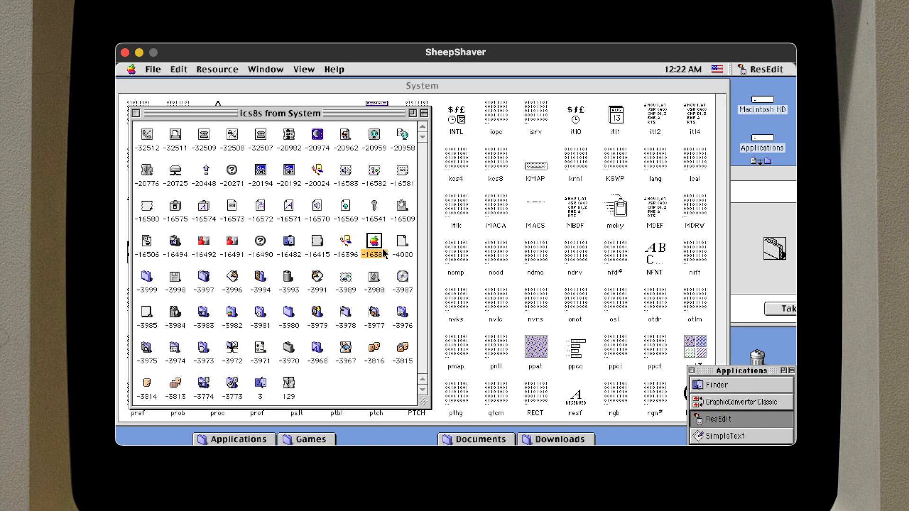
{"action": "double_click", "coordinate": [375, 242]}
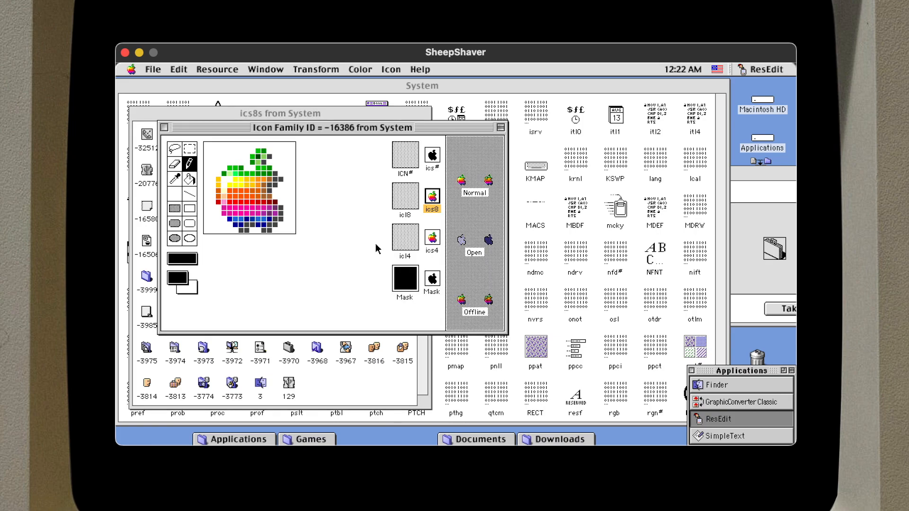
{"action": "left_click", "coordinate": [164, 127]}
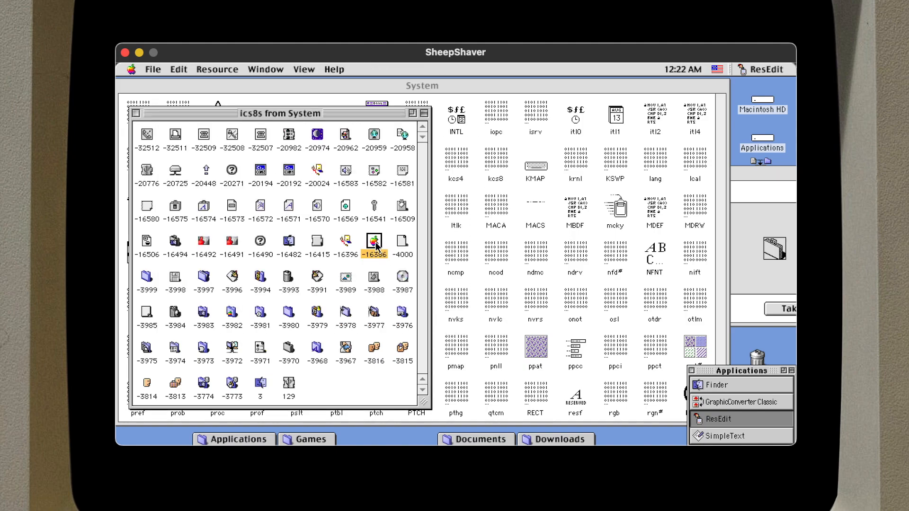
Step: Copy the whole ics8 Apple logo resource, close GraphicConverter's resource list and try to create an image from the clipboard
{"action": "left_click", "coordinate": [178, 69]}
{"action": "left_click", "coordinate": [183, 111]}
{"action": "left_click", "coordinate": [757, 403]}
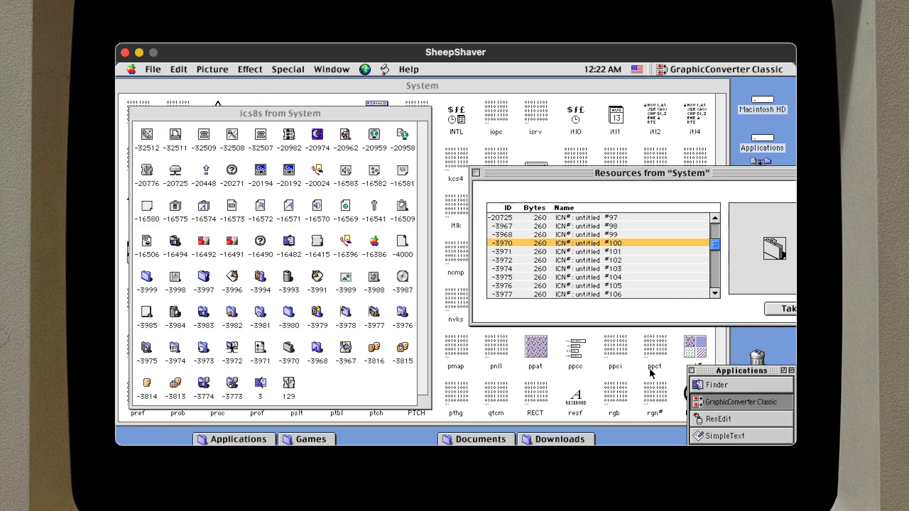
{"action": "left_click", "coordinate": [475, 172]}
{"action": "left_click", "coordinate": [163, 70]}
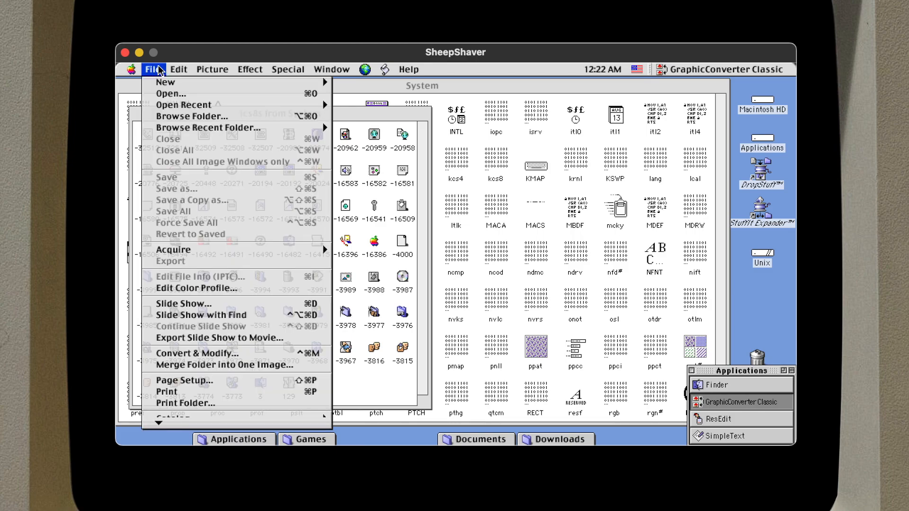
{"action": "mouse_move", "coordinate": [170, 81]}
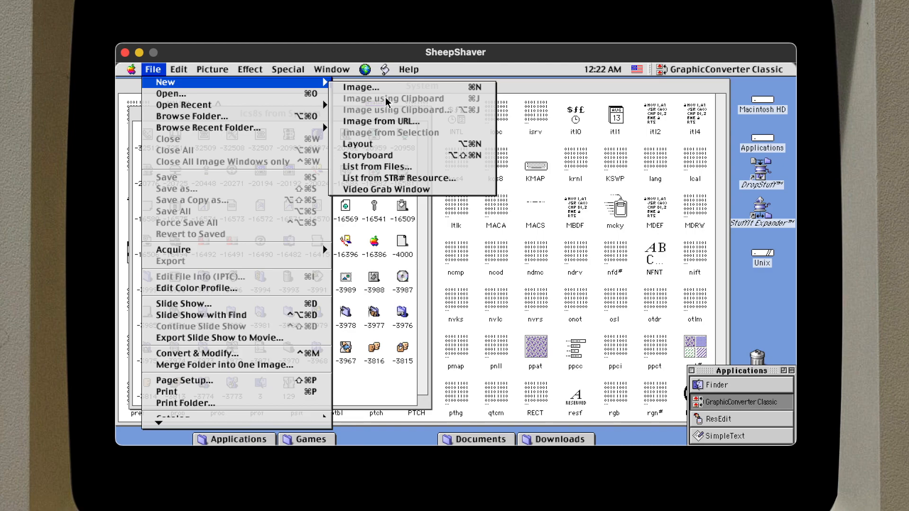
{"action": "mouse_move", "coordinate": [209, 71]}
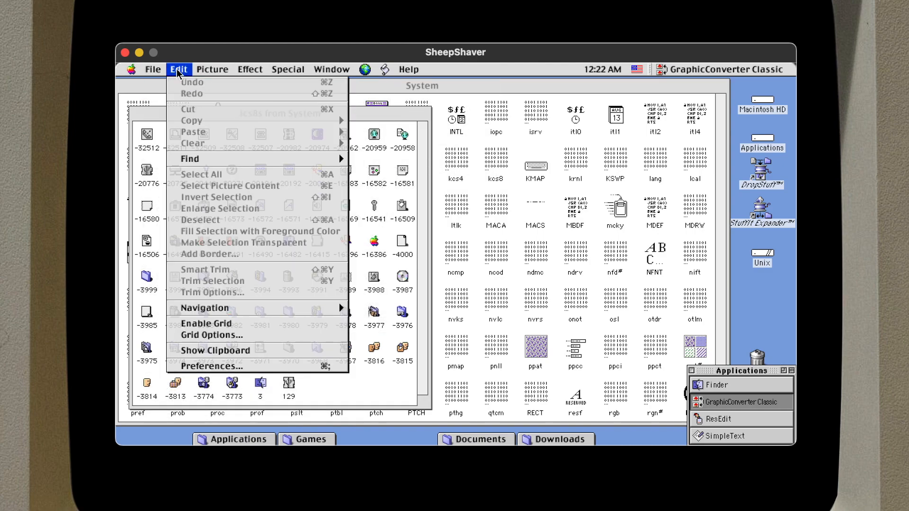
{"action": "left_click", "coordinate": [166, 70]}
Step: In ResEdit, open the ics8 Apple logo icon, ID -16386, and copy all of its pixels
{"action": "left_click", "coordinate": [372, 246]}
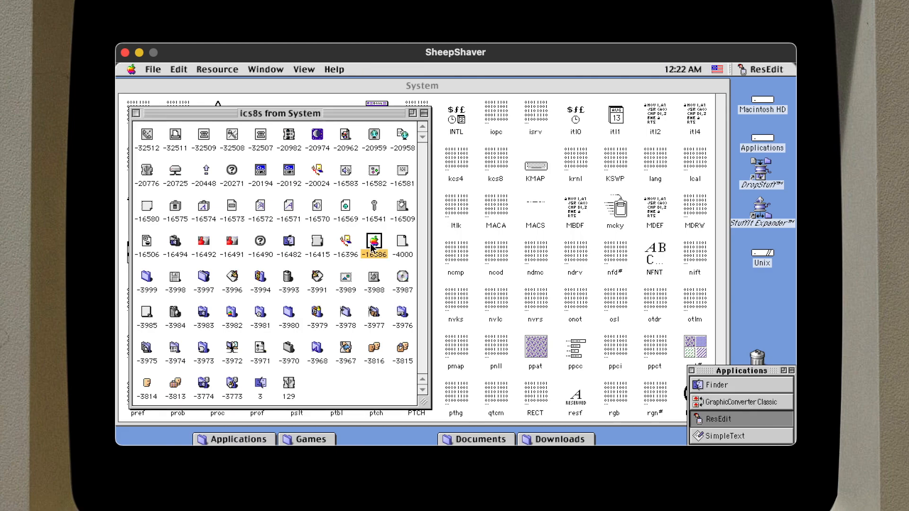
{"action": "double_click", "coordinate": [376, 241]}
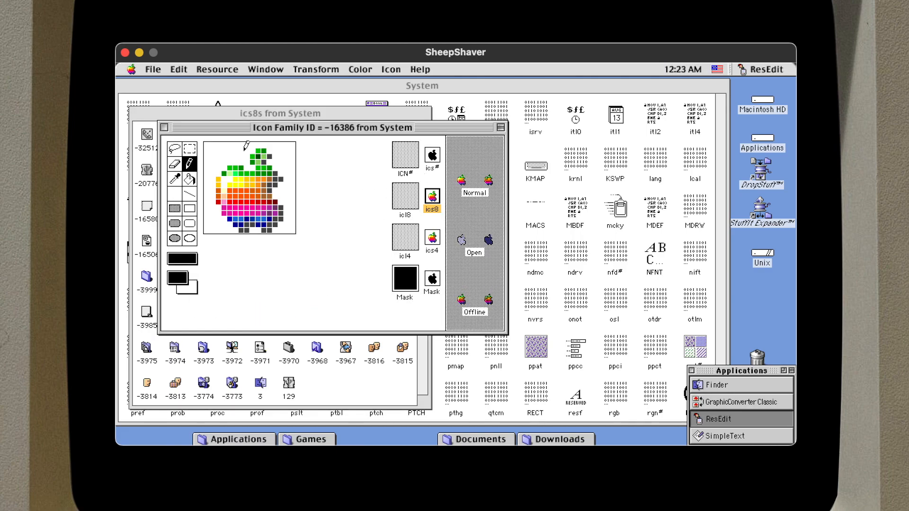
{"action": "key", "text": "super+a"}
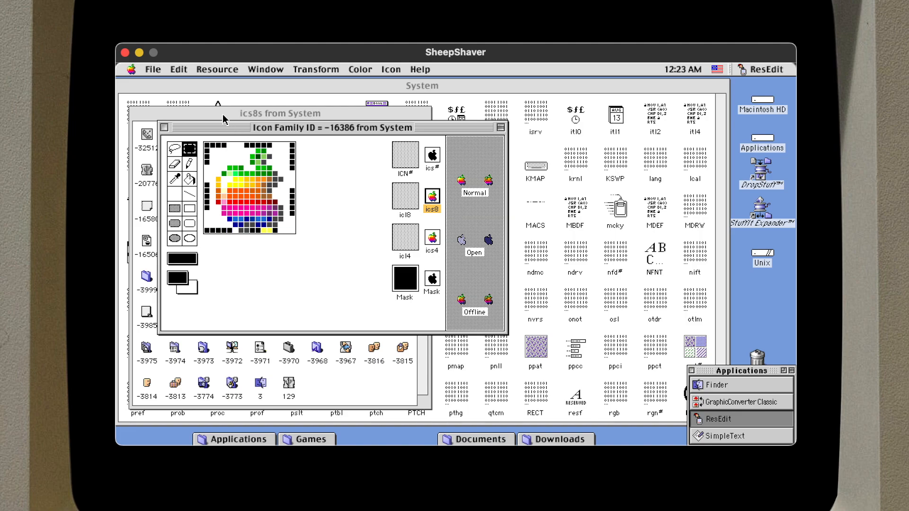
{"action": "left_click", "coordinate": [179, 70]}
{"action": "left_click", "coordinate": [189, 107]}
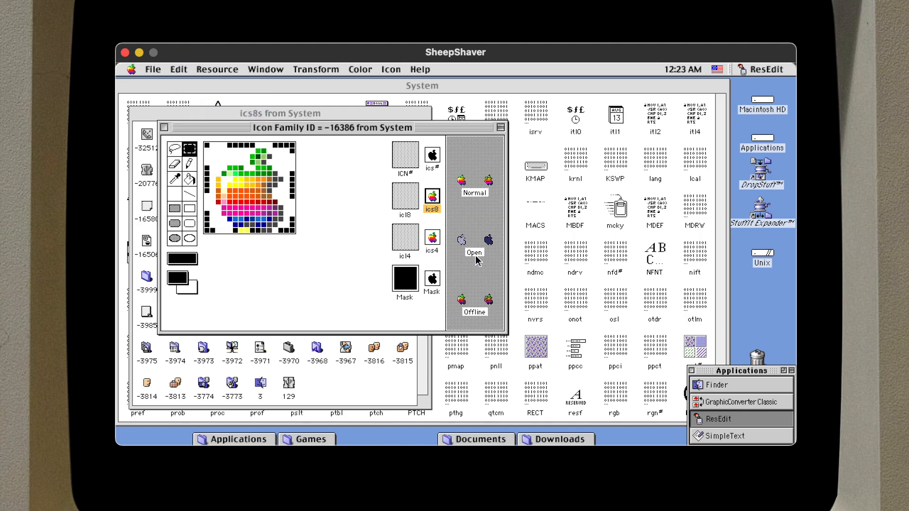
Step: Switch to GraphicConverter and create a new image from the clipboard
{"action": "left_click", "coordinate": [766, 403]}
{"action": "left_click", "coordinate": [152, 70]}
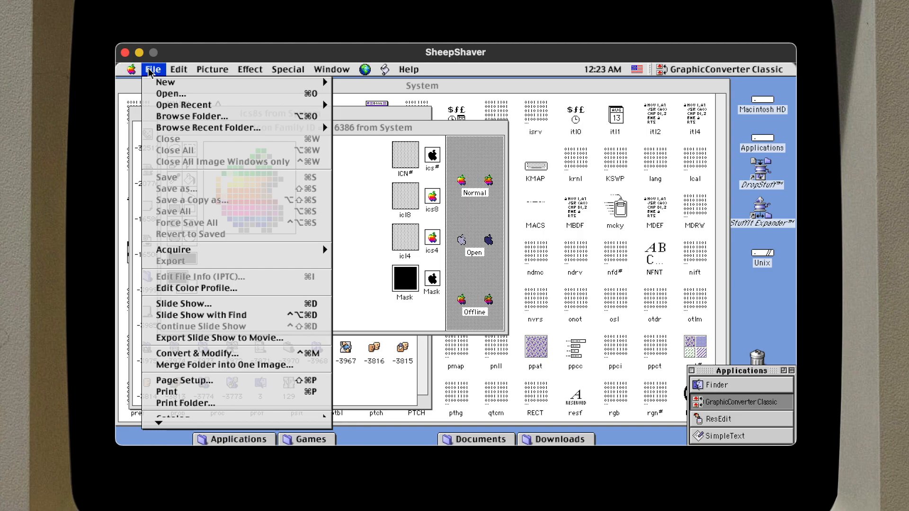
{"action": "mouse_move", "coordinate": [265, 82]}
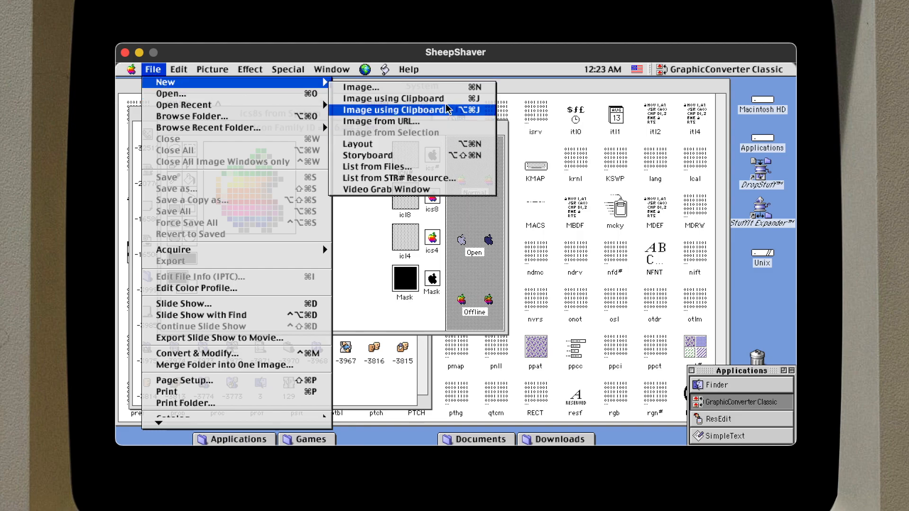
{"action": "left_click", "coordinate": [416, 99]}
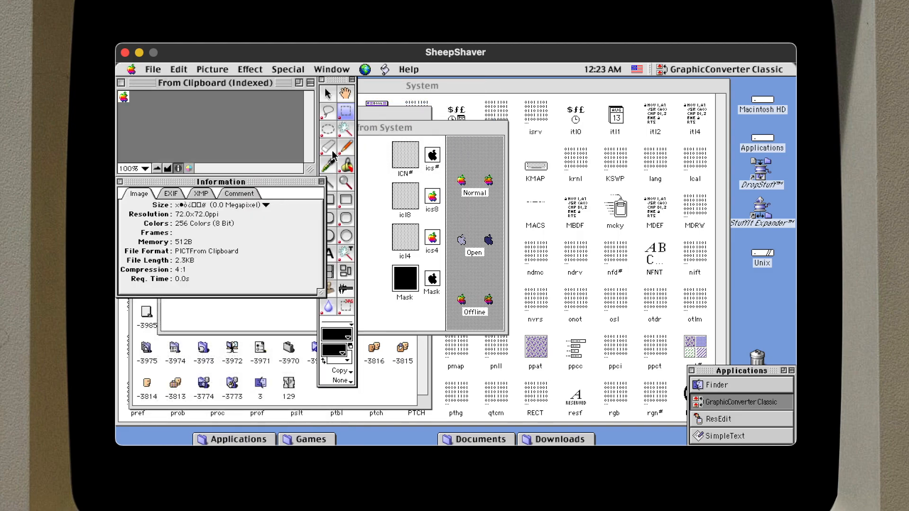
Step: Magnify the new Apple logo image to 400% and place its window beside the ResEdit icon editor
{"action": "left_click_drag", "start_coordinate": [311, 170], "coordinate": [410, 217]}
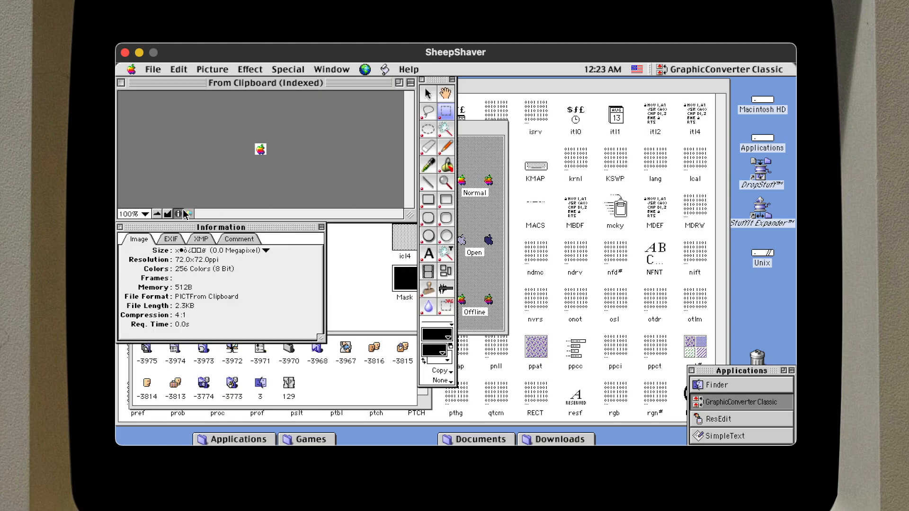
{"action": "left_click", "coordinate": [168, 214]}
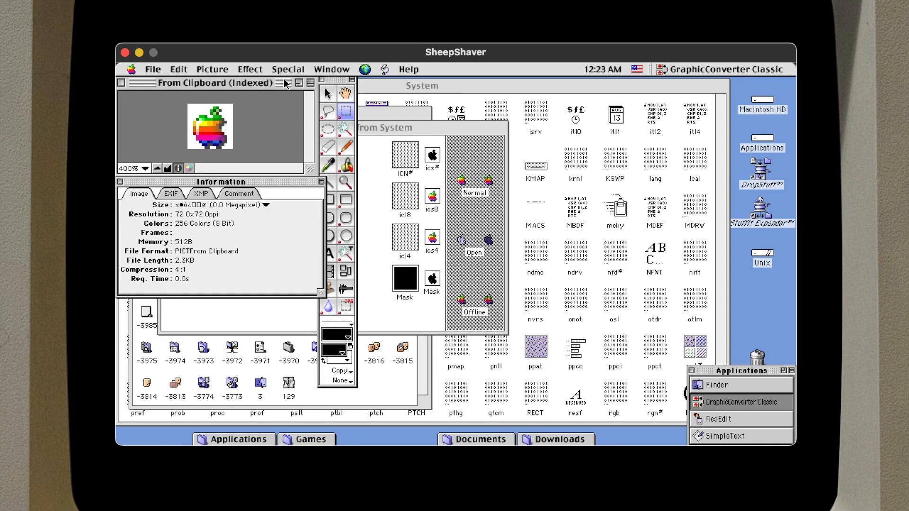
{"action": "left_click_drag", "start_coordinate": [286, 83], "coordinate": [617, 122]}
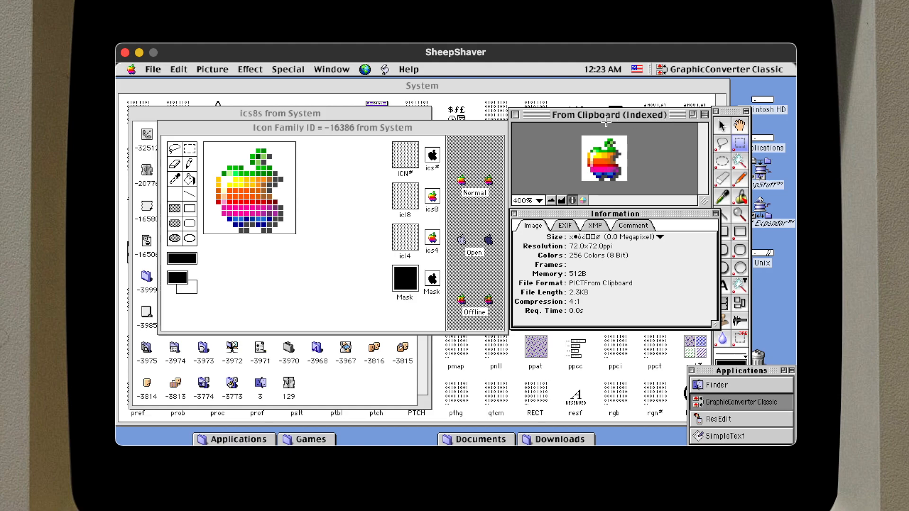
Step: Copy the small Apple logo icon's mask in ResEdit and switch back to GraphicConverter
{"action": "left_click", "coordinate": [373, 131]}
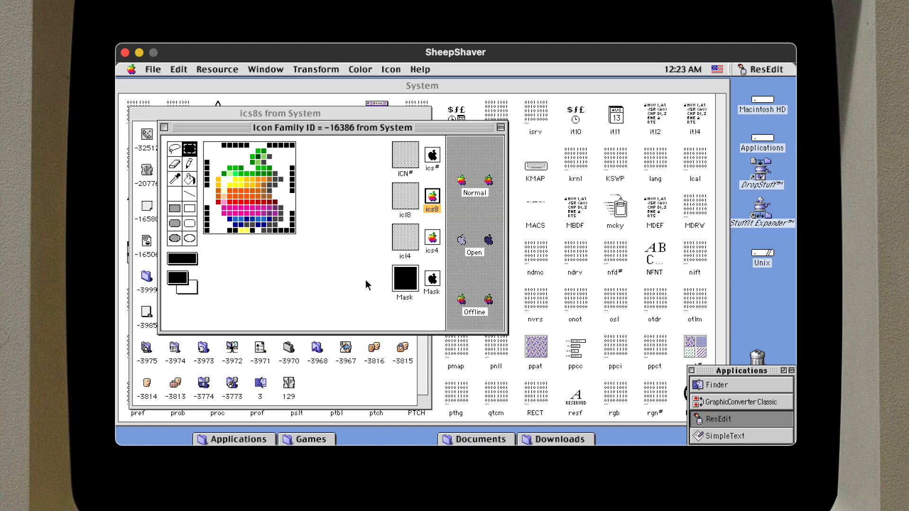
{"action": "left_click", "coordinate": [432, 279]}
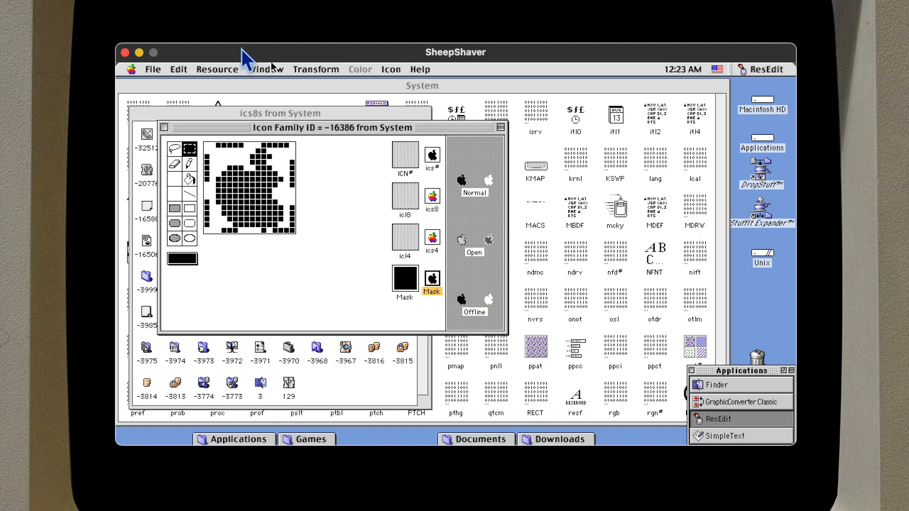
{"action": "left_click", "coordinate": [178, 69]}
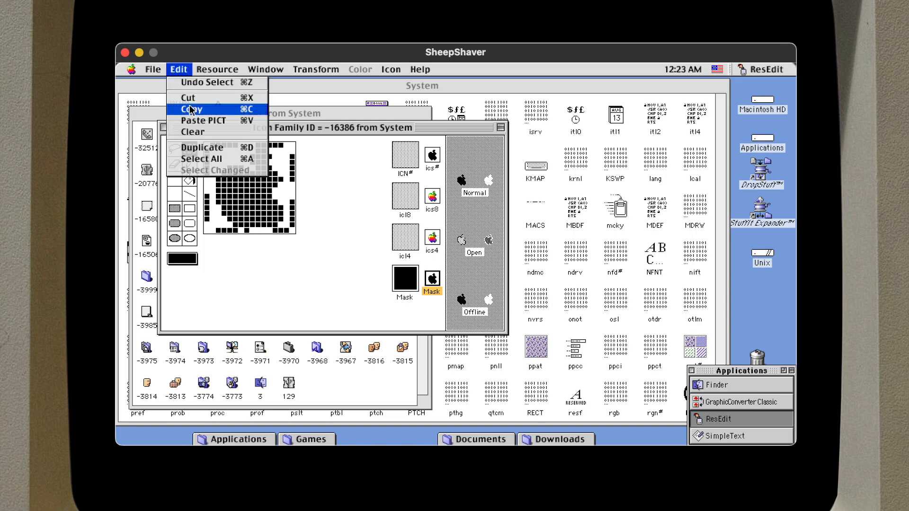
{"action": "left_click", "coordinate": [191, 109]}
{"action": "left_click", "coordinate": [738, 402]}
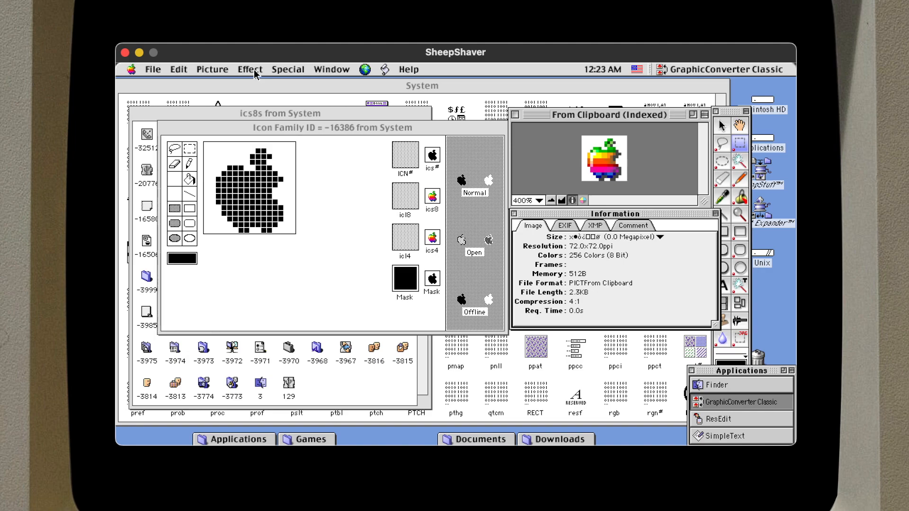
Step: Add an alpha/mask channel to the Apple logo image and show that channel for editing
{"action": "left_click", "coordinate": [220, 71]}
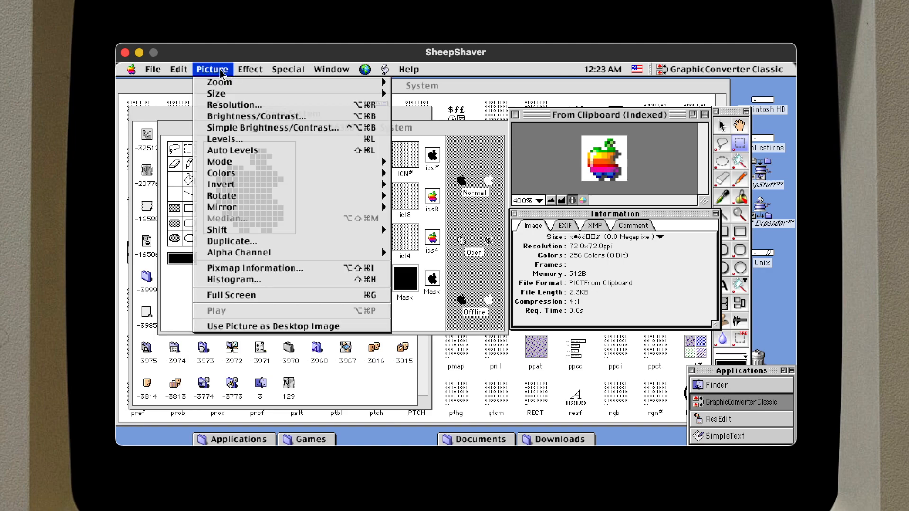
{"action": "mouse_move", "coordinate": [281, 256]}
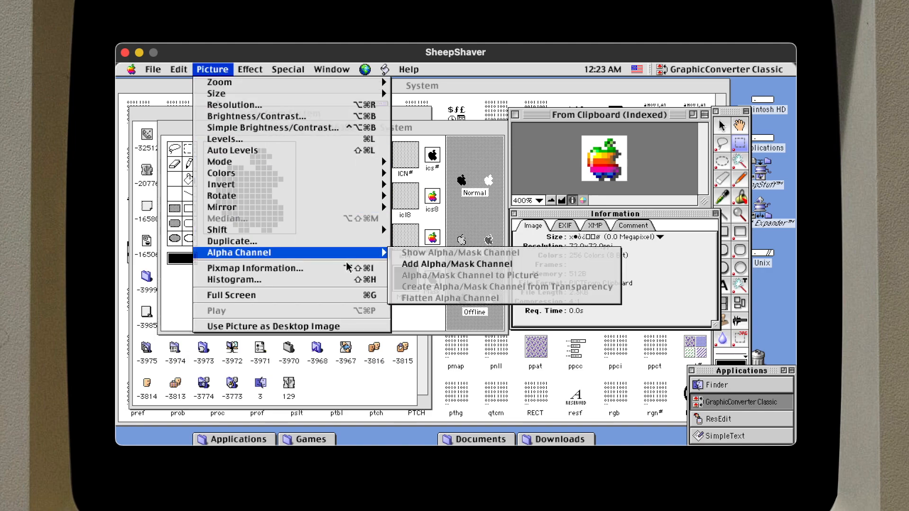
{"action": "left_click", "coordinate": [419, 269]}
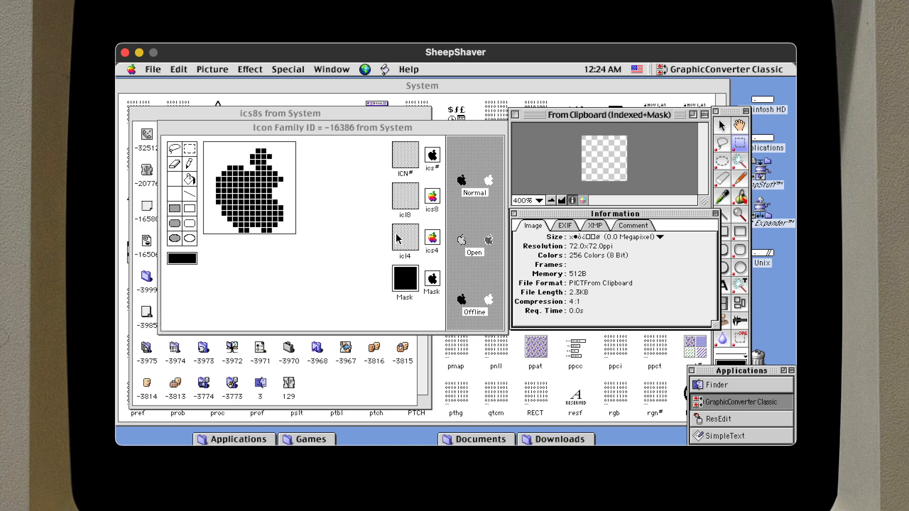
{"action": "left_click", "coordinate": [212, 69]}
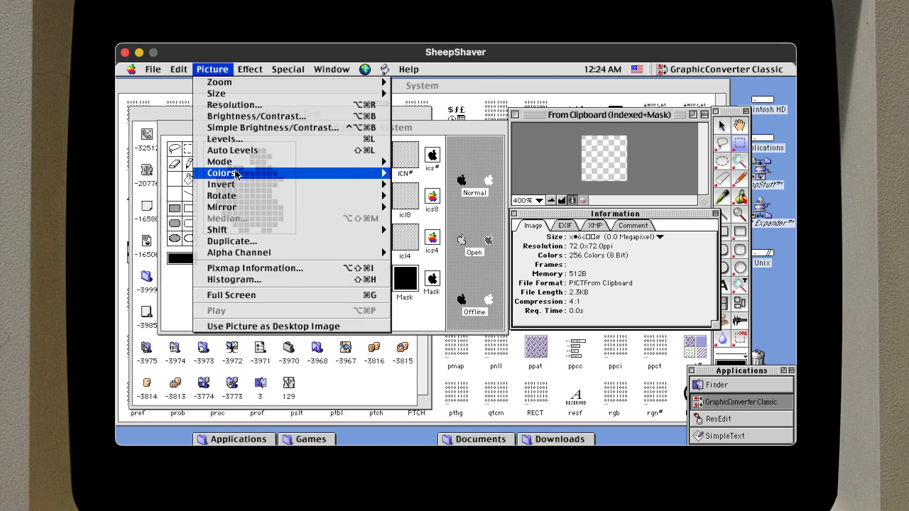
{"action": "mouse_move", "coordinate": [297, 258]}
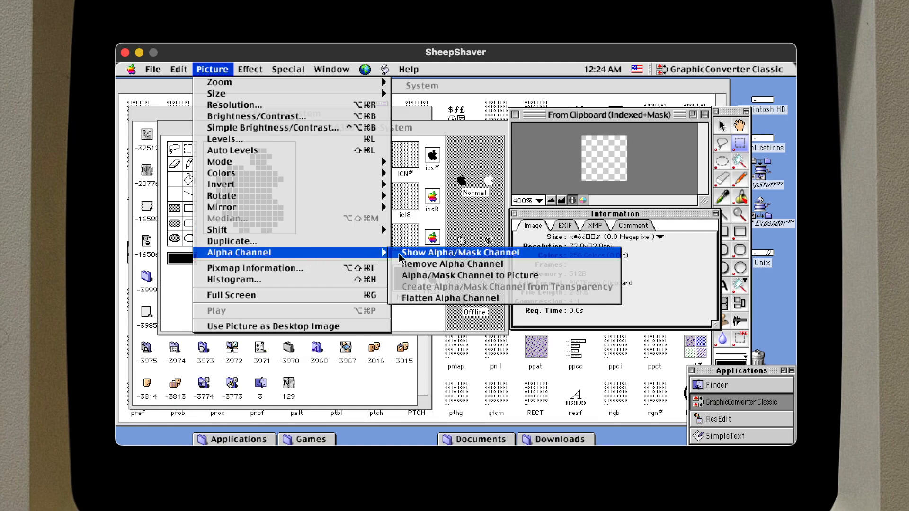
{"action": "left_click", "coordinate": [413, 257]}
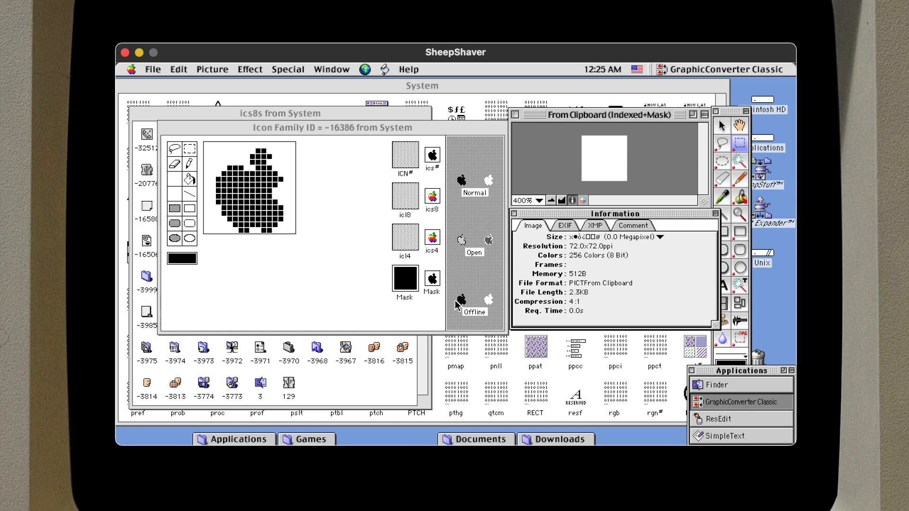
Step: Switch to ResEdit, copy the small Apple logo icon's mask again, and return to GraphicConverter
{"action": "left_click", "coordinate": [443, 292]}
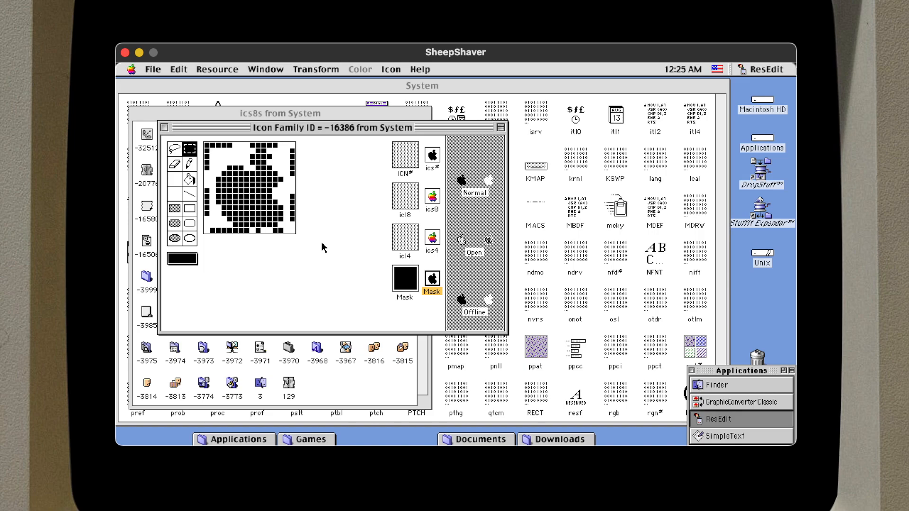
{"action": "left_click", "coordinate": [767, 399]}
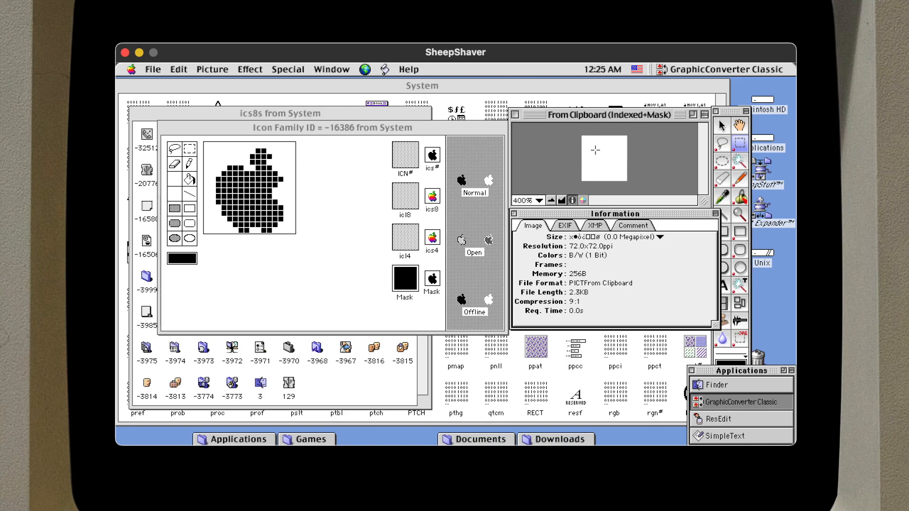
{"action": "left_click", "coordinate": [178, 69]}
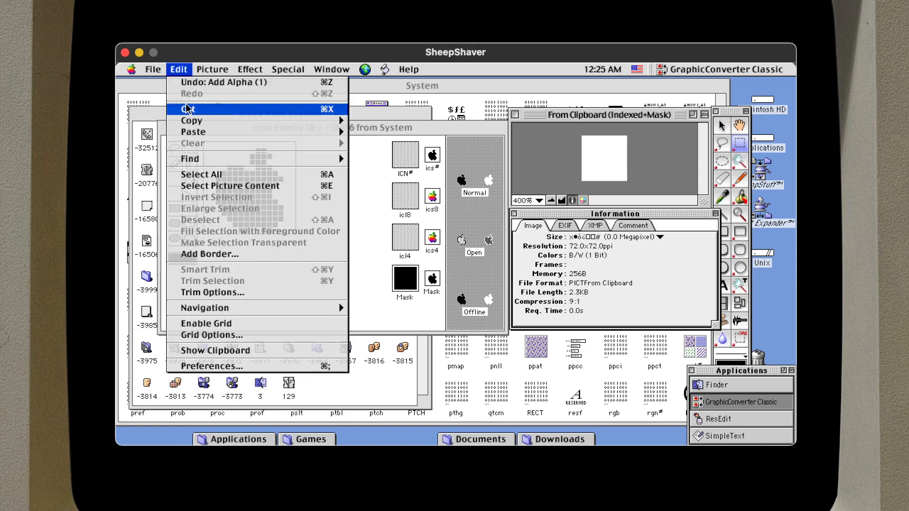
{"action": "left_click", "coordinate": [186, 72]}
{"action": "left_click", "coordinate": [215, 124]}
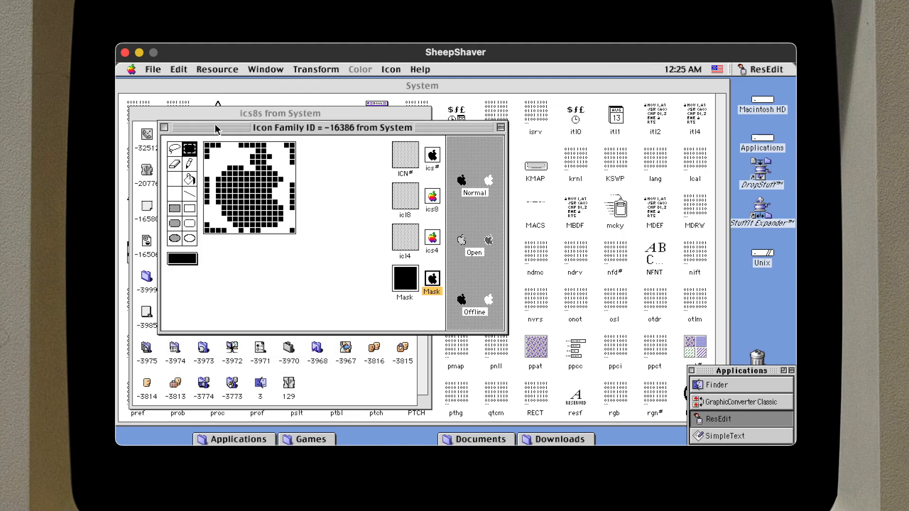
{"action": "left_click", "coordinate": [187, 71]}
{"action": "left_click", "coordinate": [197, 111]}
{"action": "left_click", "coordinate": [791, 405]}
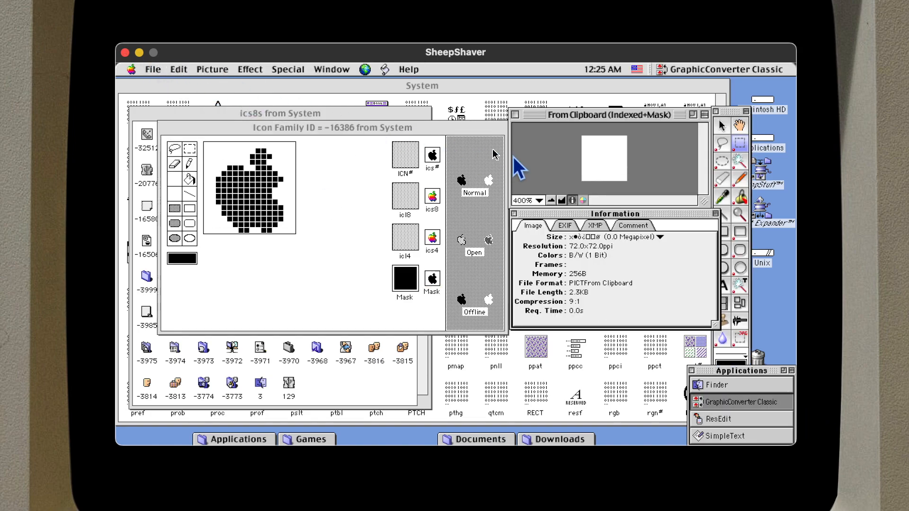
Step: Paste the copied mask into the Apple logo image's displayed mask channel and place it
{"action": "left_click", "coordinate": [212, 69]}
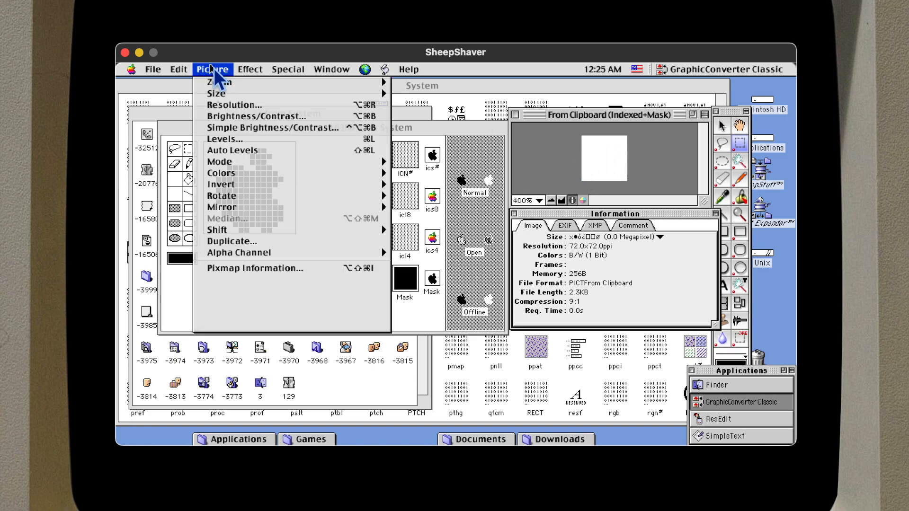
{"action": "mouse_move", "coordinate": [259, 250]}
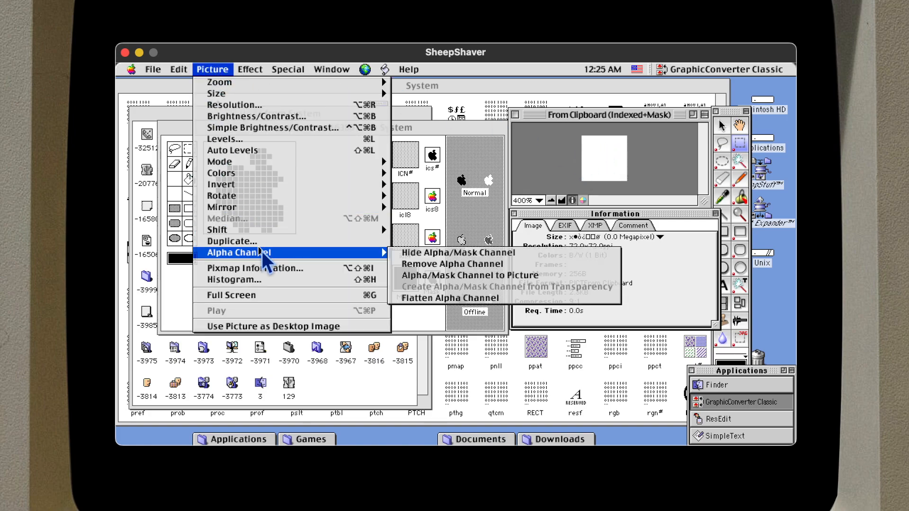
{"action": "mouse_move", "coordinate": [179, 69]}
{"action": "mouse_move", "coordinate": [187, 133]}
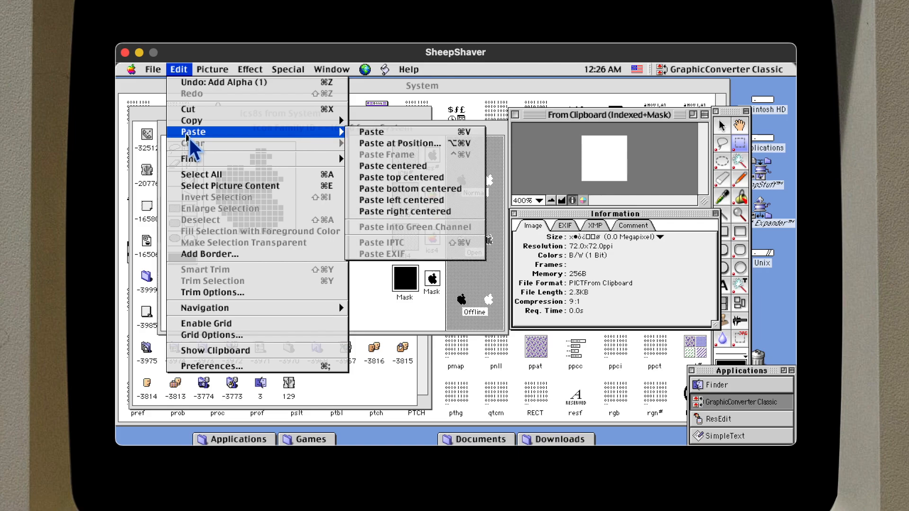
{"action": "left_click", "coordinate": [360, 135]}
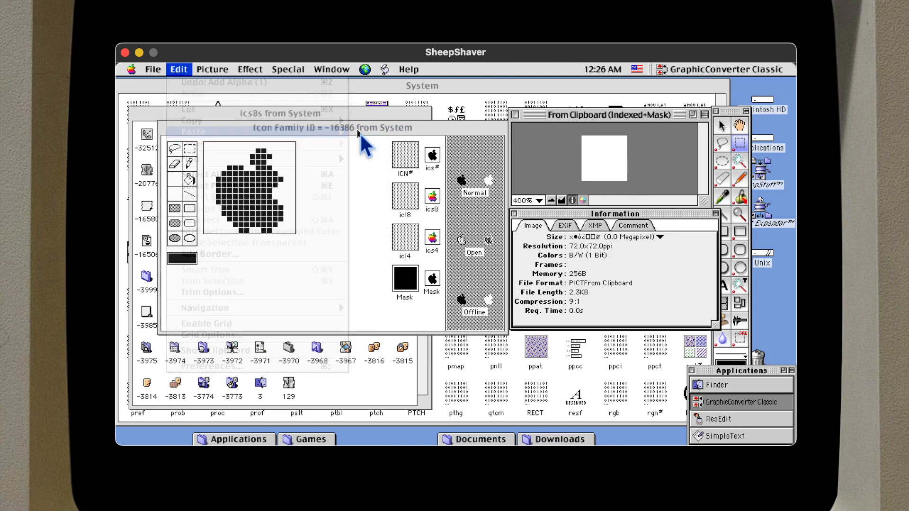
{"action": "left_click", "coordinate": [565, 154]}
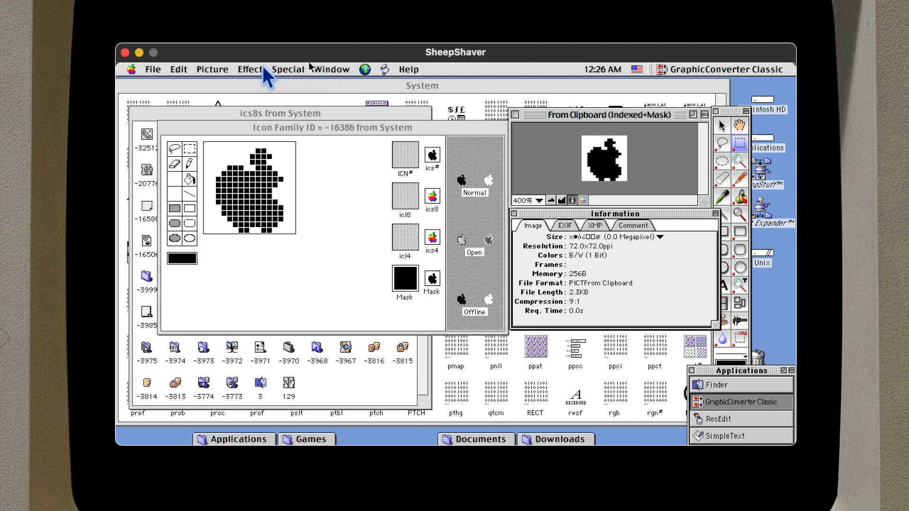
Step: Hide the alpha/mask channel to return to the color view of the Apple logo
{"action": "left_click", "coordinate": [212, 69]}
{"action": "mouse_move", "coordinate": [314, 253]}
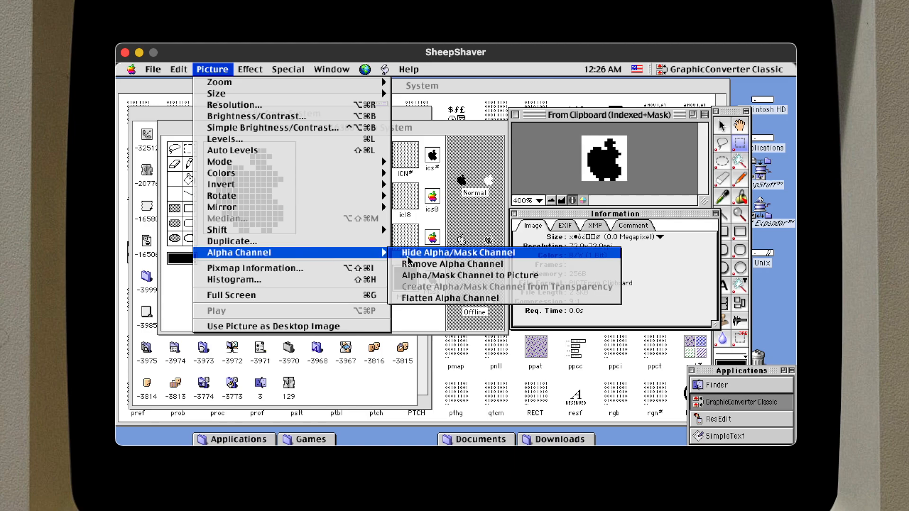
{"action": "left_click", "coordinate": [408, 256]}
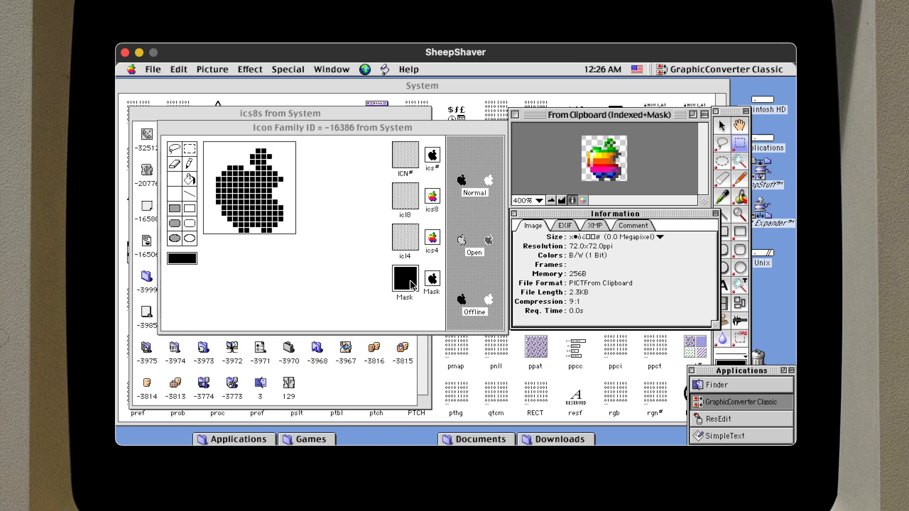
Step: Switch to ResEdit and compare the ics8 color icon with its small mask
{"action": "left_click", "coordinate": [397, 282]}
{"action": "key", "text": "super+v"}
{"action": "left_click", "coordinate": [435, 195]}
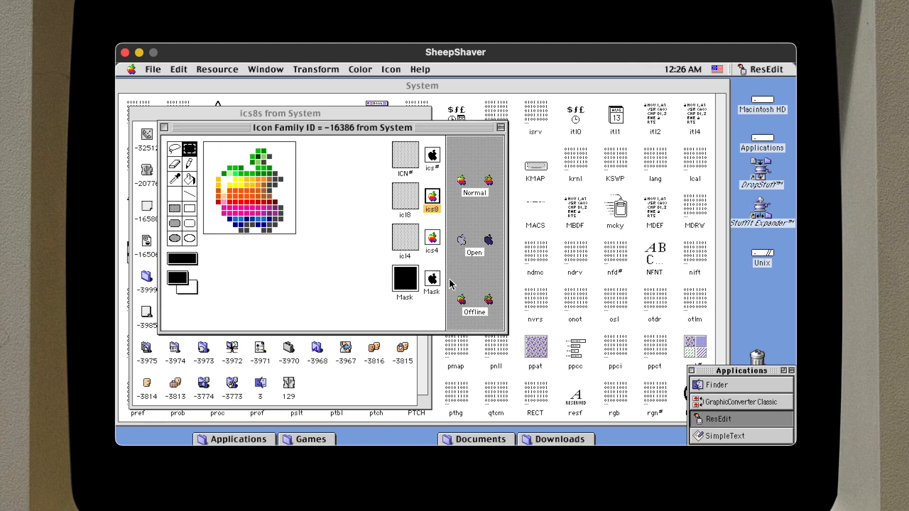
{"action": "left_click", "coordinate": [431, 284]}
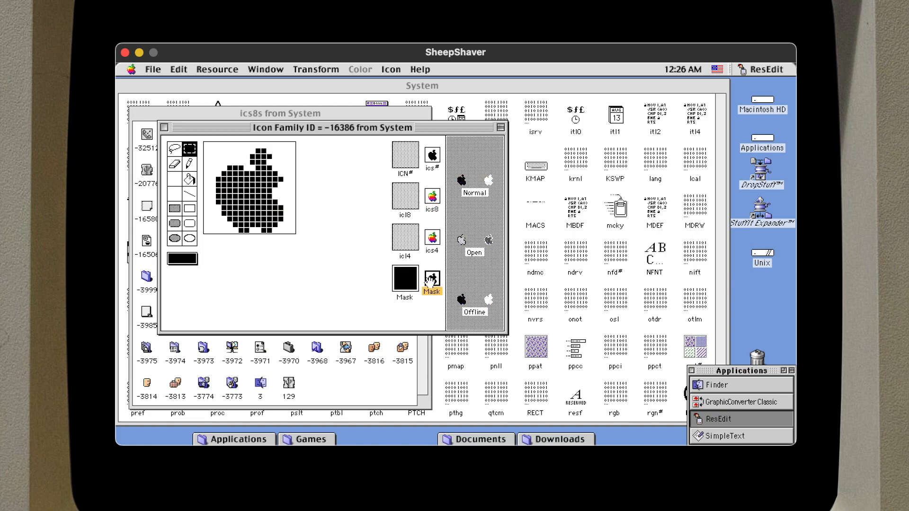
Step: In GraphicConverter, save the logo as Apple logo 9.0.4.png in Documents in PNG format, converting it to 32 bit with alpha
{"action": "left_click", "coordinate": [734, 408]}
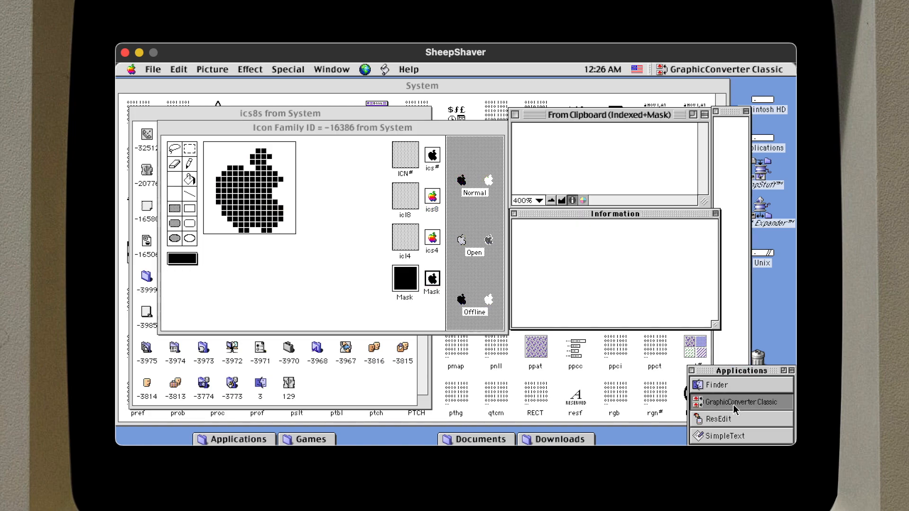
{"action": "left_click", "coordinate": [153, 70]}
{"action": "left_click", "coordinate": [195, 196]}
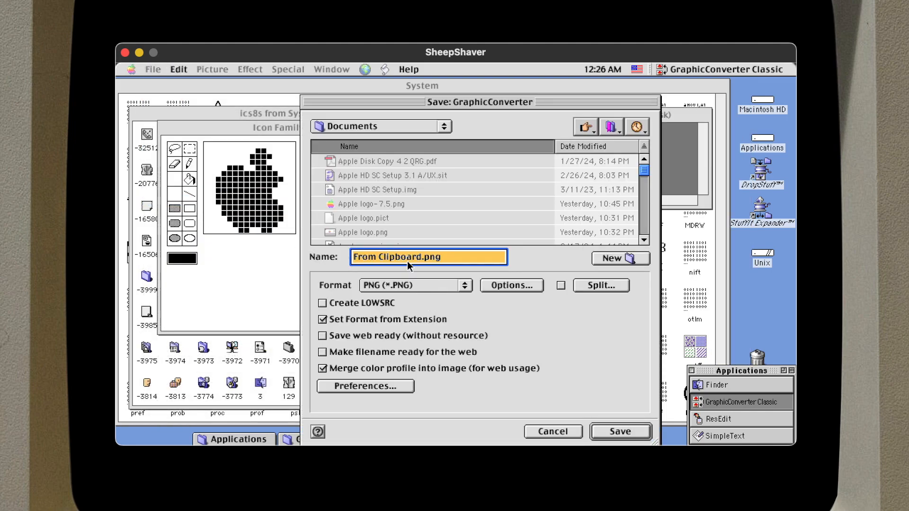
{"action": "left_click", "coordinate": [420, 258]}
{"action": "key", "text": "BackSpace"}
{"action": "key", "text": "BackSpace"}
{"action": "key", "text": "BackSpace"}
{"action": "key", "text": "BackSpace"}
{"action": "key", "text": "BackSpace"}
{"action": "key", "text": "BackSpace"}
{"action": "key", "text": "BackSpace"}
{"action": "key", "text": "BackSpace"}
{"action": "key", "text": "BackSpace"}
{"action": "key", "text": "BackSpace"}
{"action": "key", "text": "BackSpace"}
{"action": "key", "text": "BackSpace"}
{"action": "key", "text": "BackSpace"}
{"action": "key", "text": "BackSpace"}
{"action": "type", "text": "Apple logo 9.0.4"}
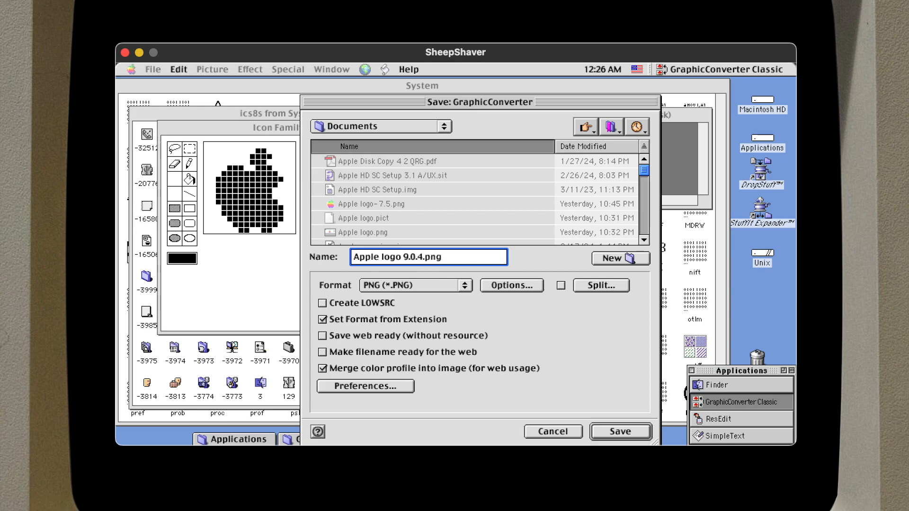
{"action": "left_click", "coordinate": [635, 434]}
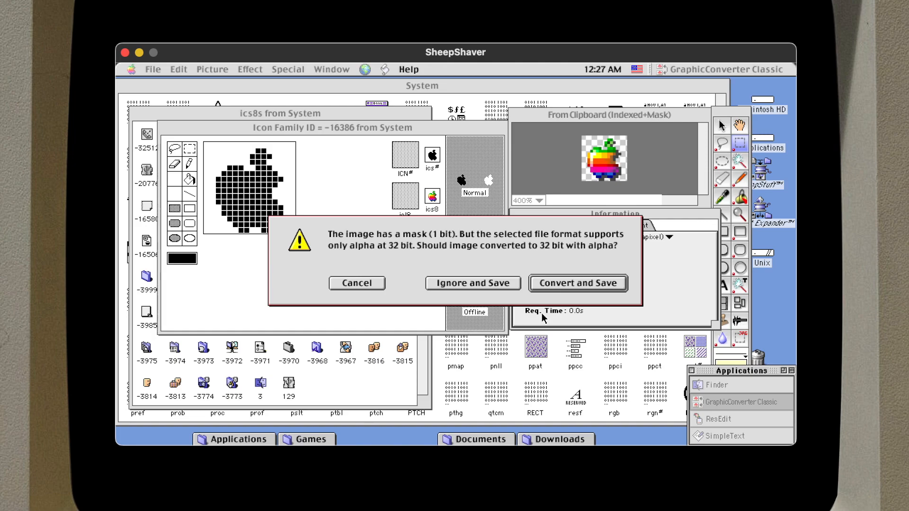
{"action": "left_click", "coordinate": [562, 286]}
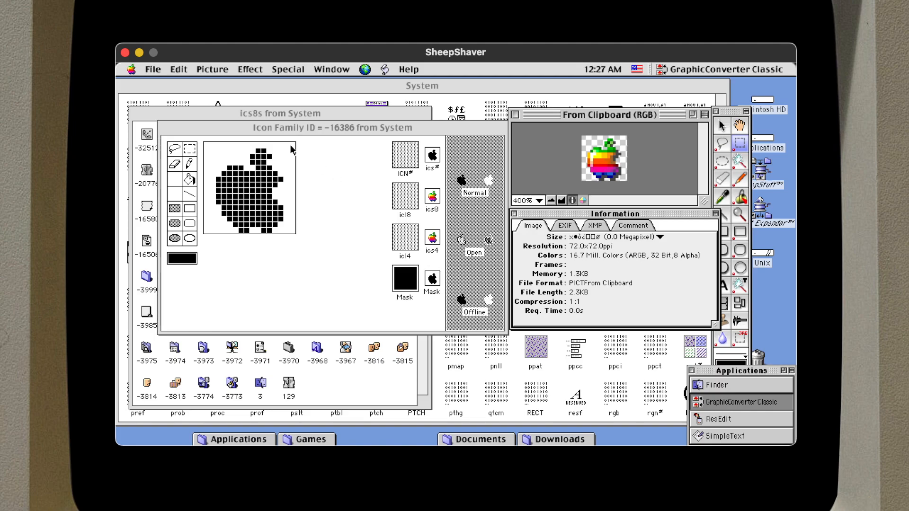
Step: Close the System file's windows in ResEdit and the From Clipboard image in GraphicConverter without saving changes
{"action": "left_click", "coordinate": [124, 85]}
{"action": "left_click", "coordinate": [125, 85]}
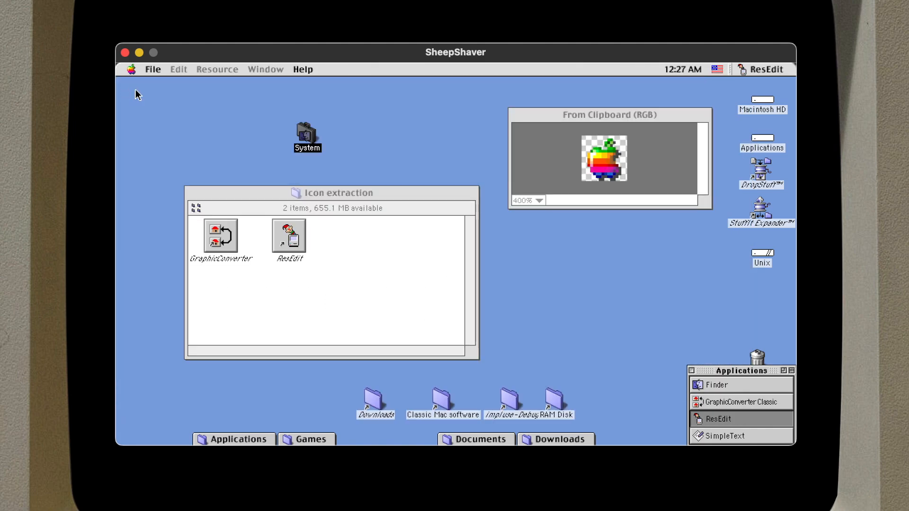
{"action": "left_click", "coordinate": [579, 163]}
{"action": "left_click", "coordinate": [514, 114]}
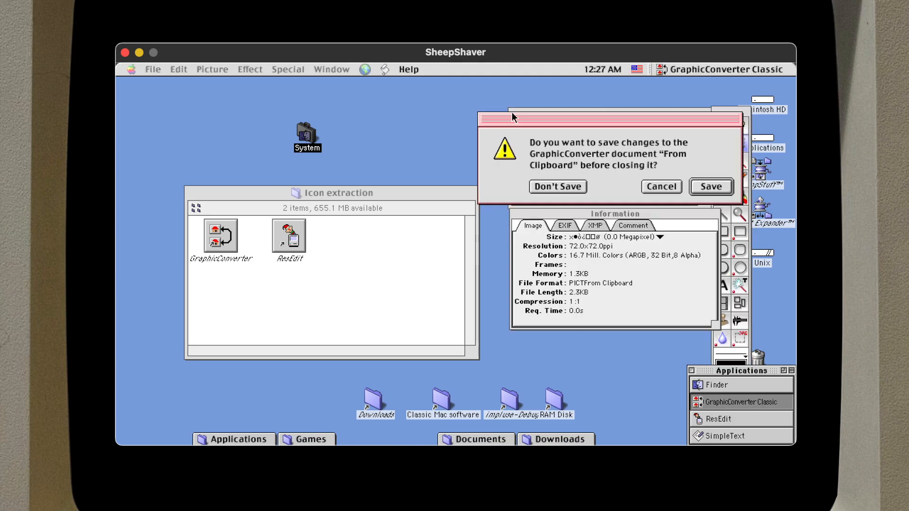
{"action": "left_click", "coordinate": [549, 188]}
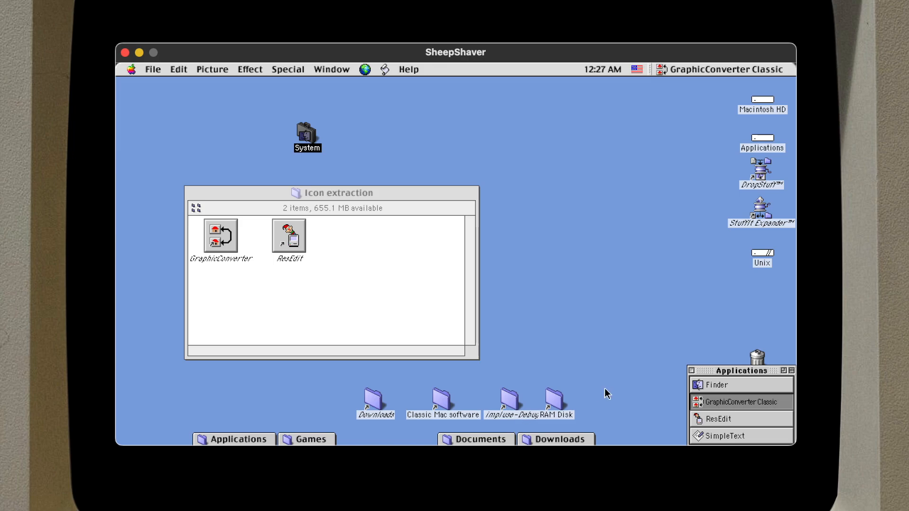
Step: Use the Unix volume to check Apple logo 9.0.4.png in the host Mac's RAM Disk folder, then move that window aside
{"action": "left_click", "coordinate": [762, 256]}
{"action": "left_click_drag", "start_coordinate": [740, 241], "coordinate": [786, 282]}
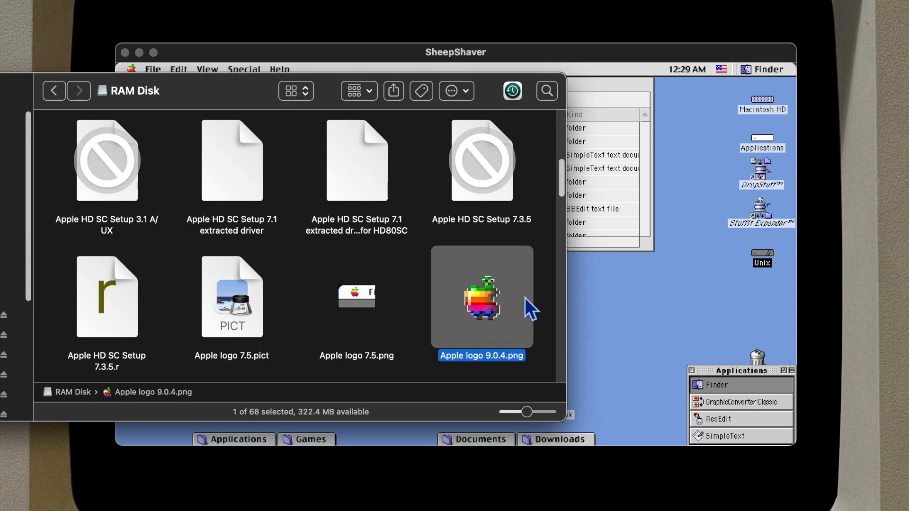
{"action": "left_click_drag", "start_coordinate": [263, 99], "coordinate": [82, 476]}
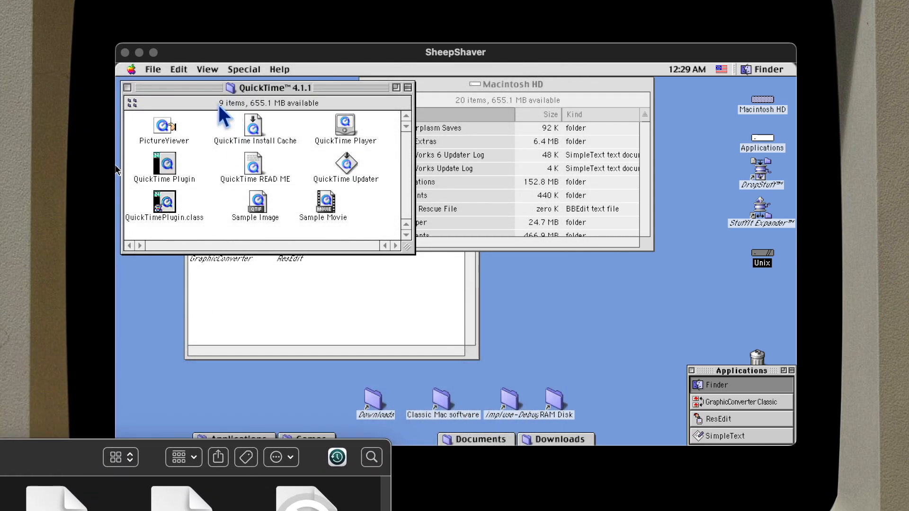
Step: Close the QuickTime 4.1.1 and Macintosh HD windows in the classic Finder
{"action": "left_click", "coordinate": [136, 103]}
{"action": "left_click", "coordinate": [126, 88]}
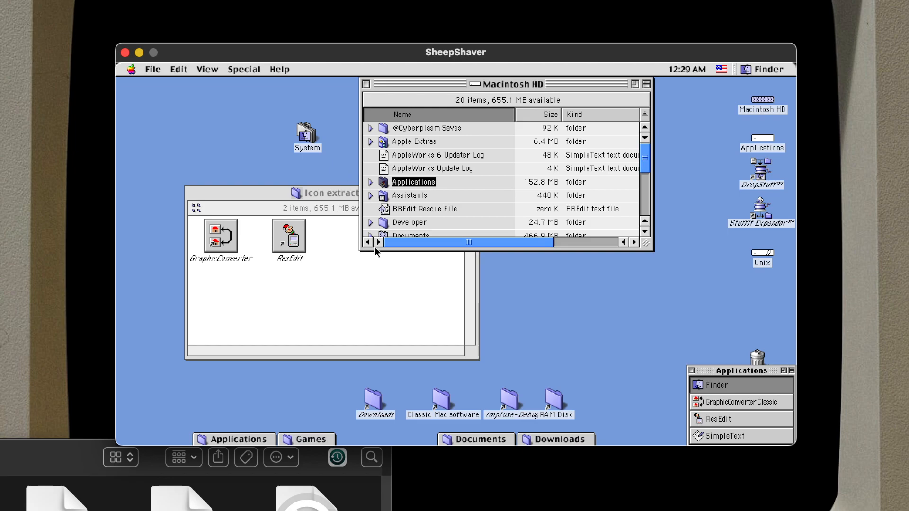
{"action": "left_click", "coordinate": [365, 84]}
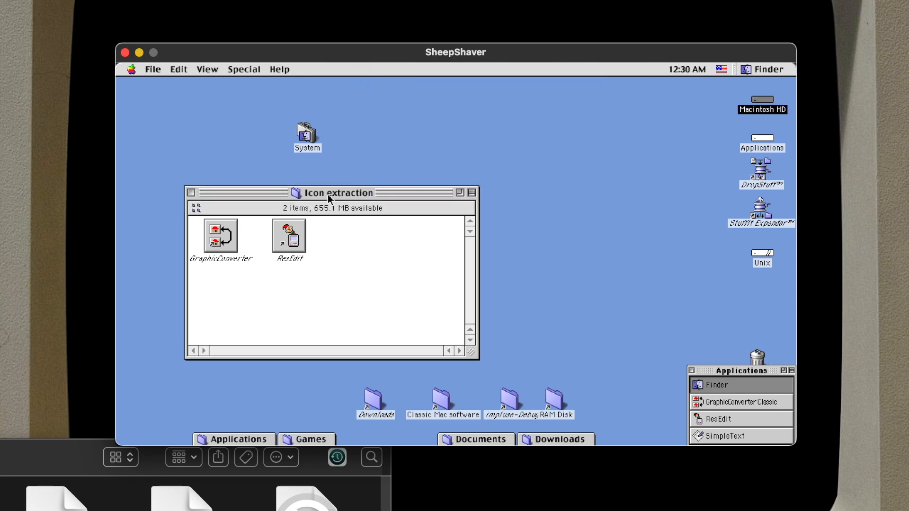
Step: Open the System file in ResEdit and open the Finder icon with ID 3 from its ics8 resources
{"action": "left_click", "coordinate": [307, 136]}
{"action": "left_click_drag", "start_coordinate": [307, 136], "coordinate": [289, 237]}
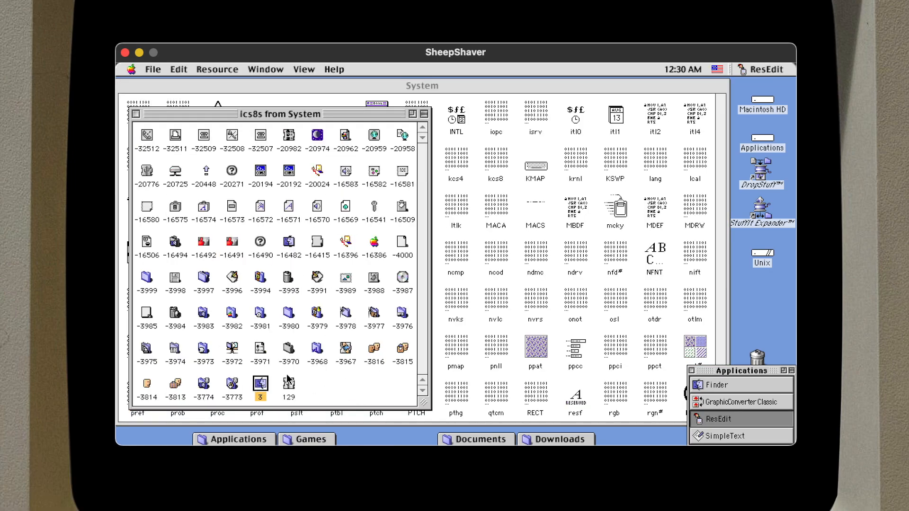
{"action": "double_click", "coordinate": [267, 384]}
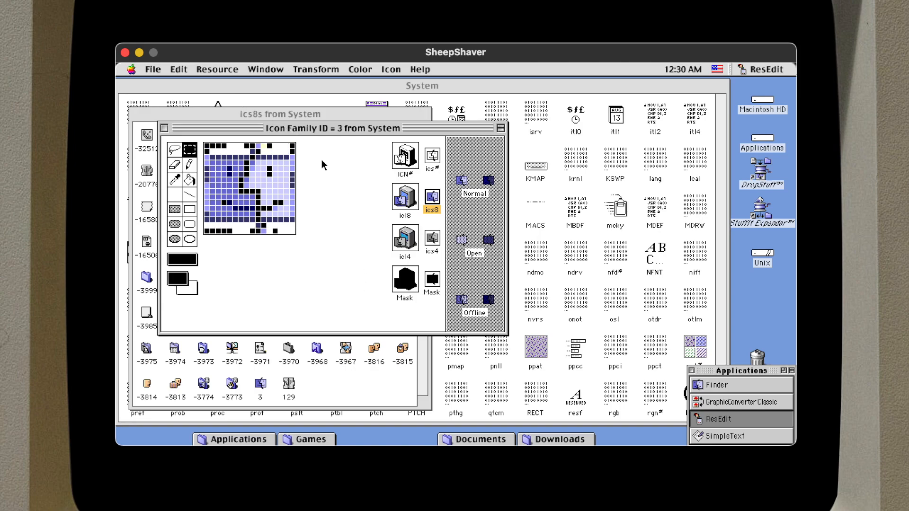
Step: Copy the whole ics8 Finder icon and create a new GraphicConverter image from the clipboard
{"action": "left_click", "coordinate": [181, 70]}
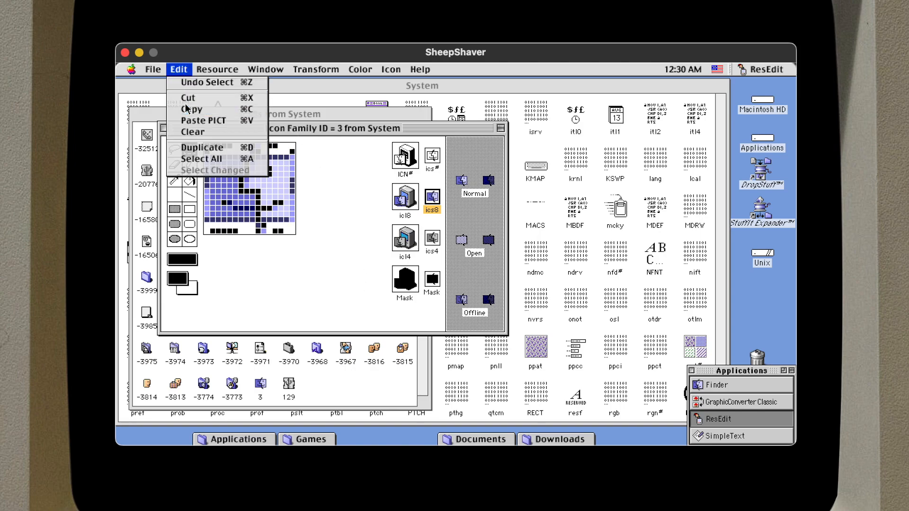
{"action": "left_click", "coordinate": [202, 159]}
{"action": "left_click", "coordinate": [736, 402]}
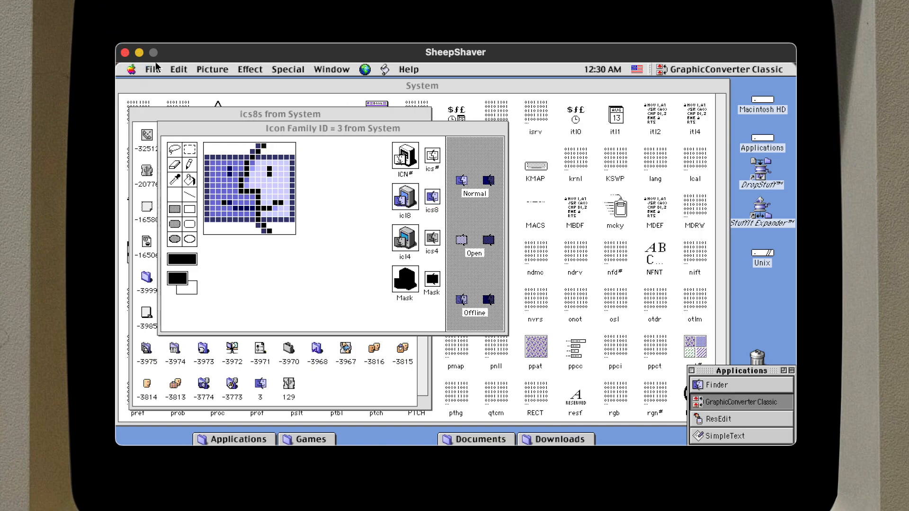
{"action": "left_click", "coordinate": [152, 69]}
{"action": "mouse_move", "coordinate": [199, 83]}
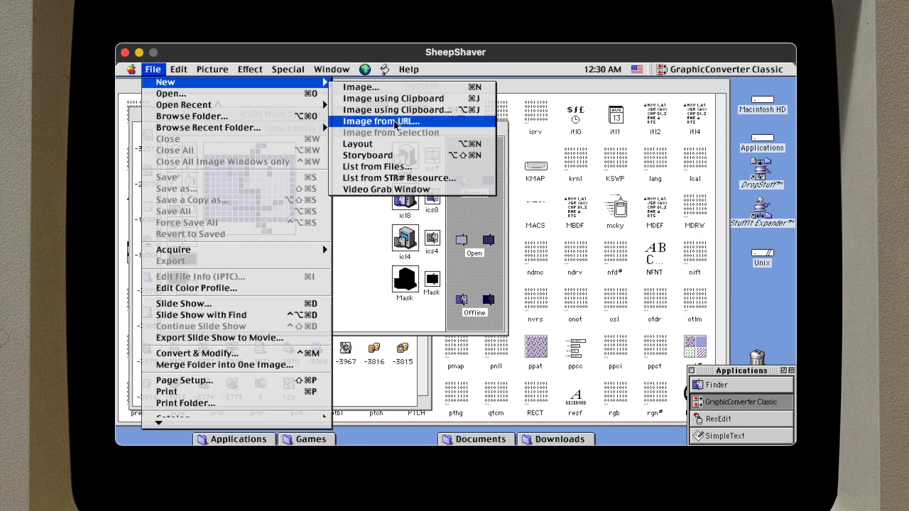
{"action": "left_click", "coordinate": [424, 99]}
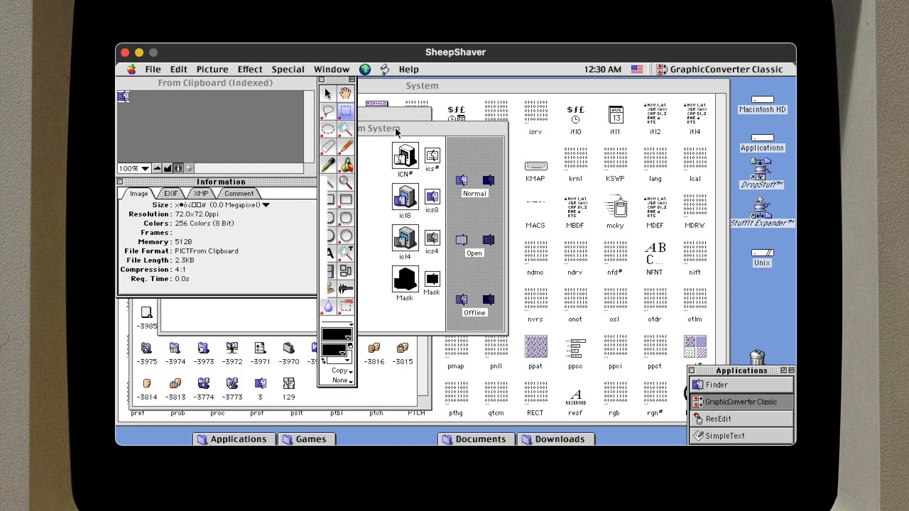
Step: Switch back to ResEdit and copy the small mask of icon family 3
{"action": "left_click", "coordinate": [434, 238]}
{"action": "left_click", "coordinate": [431, 279]}
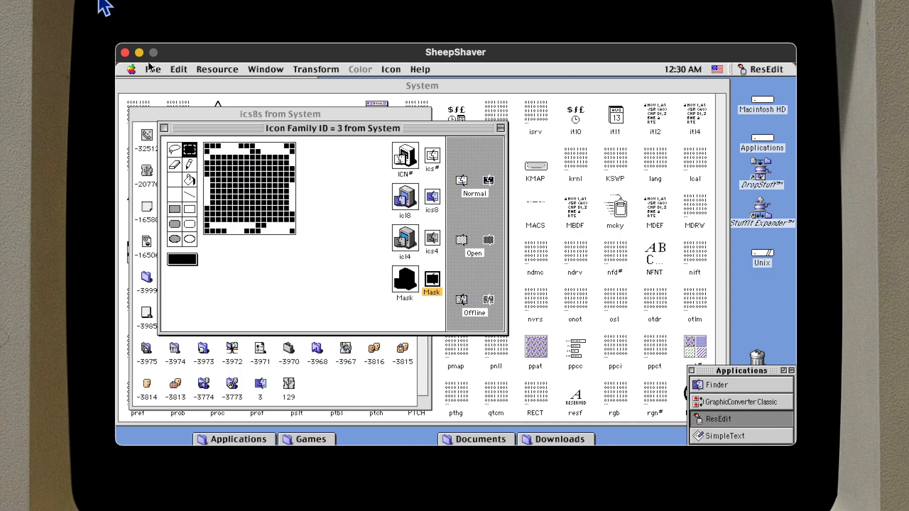
{"action": "left_click", "coordinate": [179, 70]}
{"action": "left_click", "coordinate": [203, 126]}
Step: In GraphicConverter, add an alpha/mask channel to the From Clipboard image and show that channel
{"action": "left_click", "coordinate": [729, 402]}
{"action": "left_click", "coordinate": [212, 69]}
{"action": "mouse_move", "coordinate": [369, 254]}
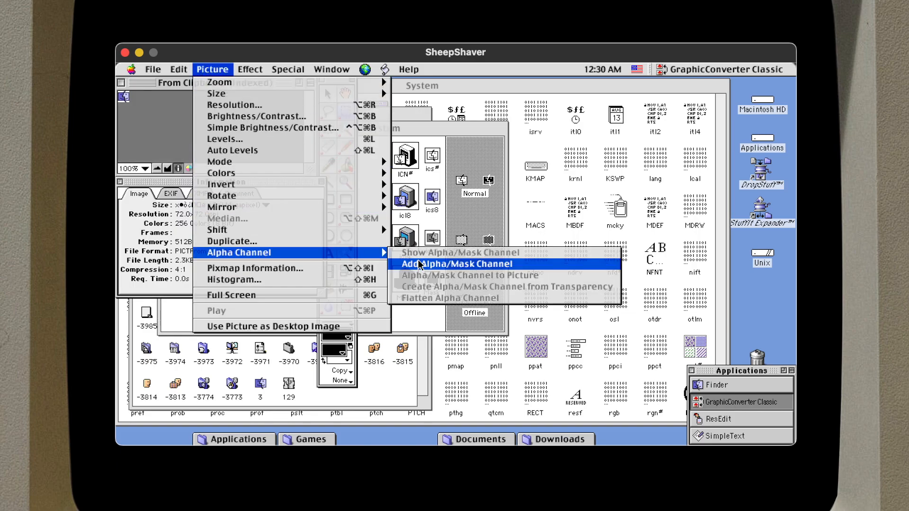
{"action": "left_click", "coordinate": [419, 264]}
{"action": "left_click", "coordinate": [208, 70]}
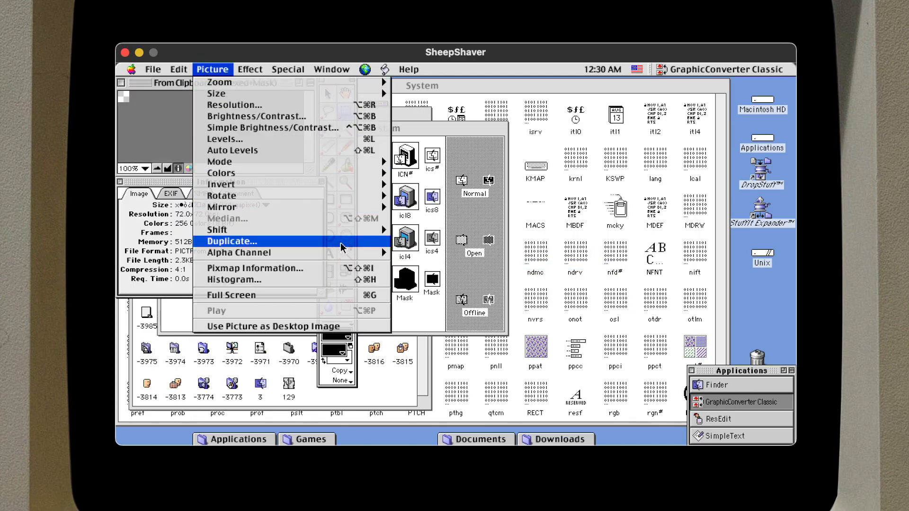
{"action": "mouse_move", "coordinate": [348, 256]}
{"action": "left_click", "coordinate": [410, 255]}
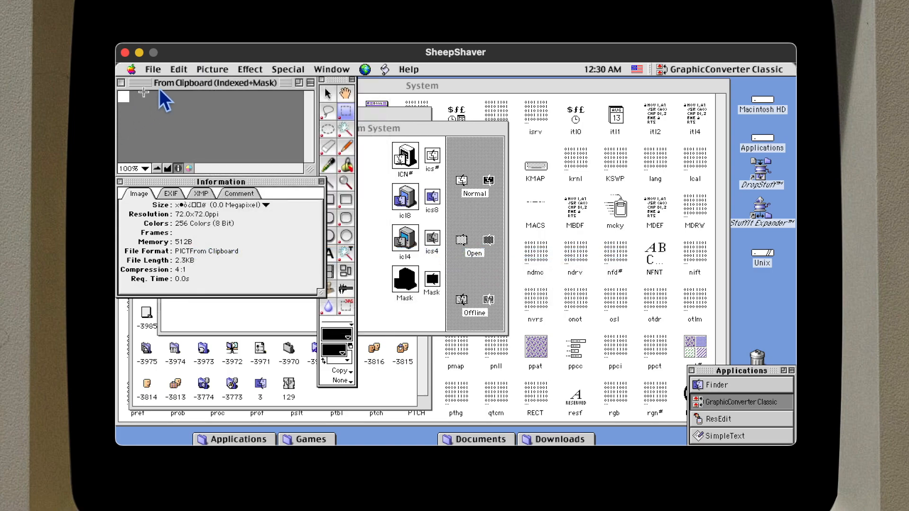
Step: Paste the copied mask into the alpha/mask channel and hide the channel again
{"action": "left_click", "coordinate": [171, 69]}
{"action": "mouse_move", "coordinate": [201, 132]}
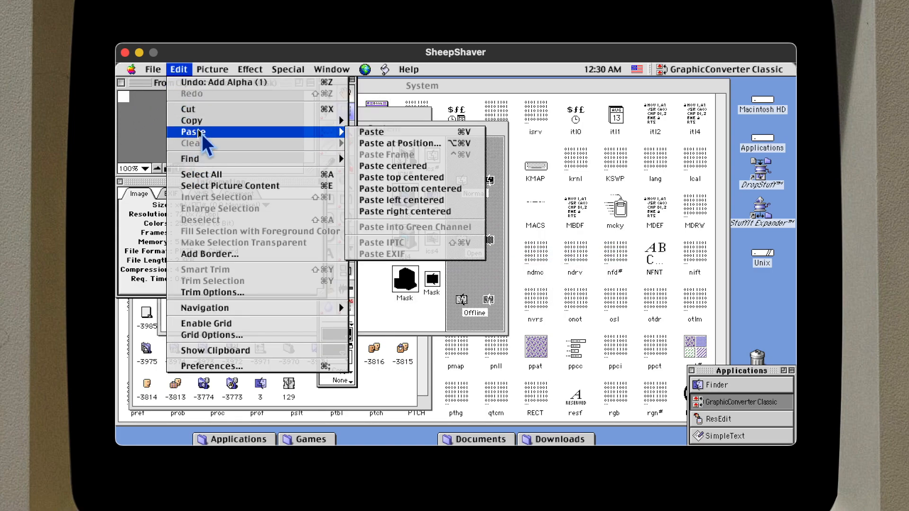
{"action": "left_click", "coordinate": [354, 132]}
{"action": "left_click", "coordinate": [210, 73]}
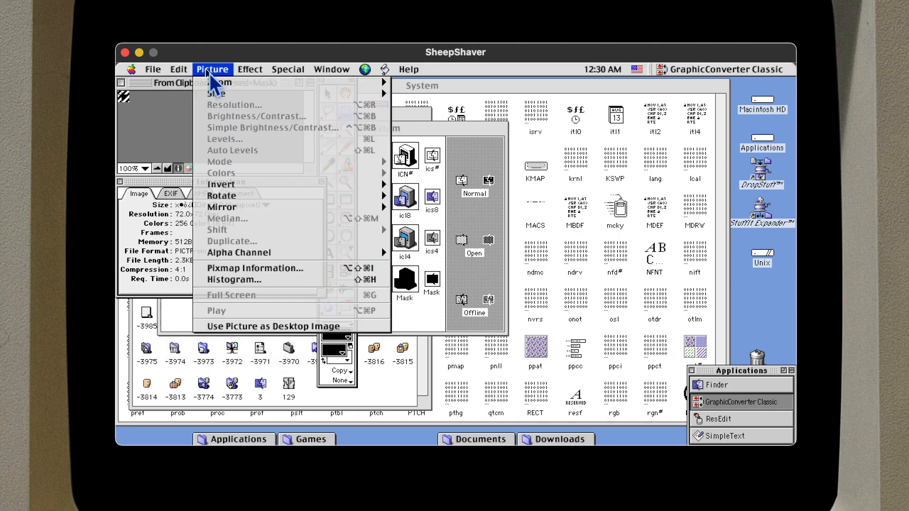
{"action": "mouse_move", "coordinate": [308, 253]}
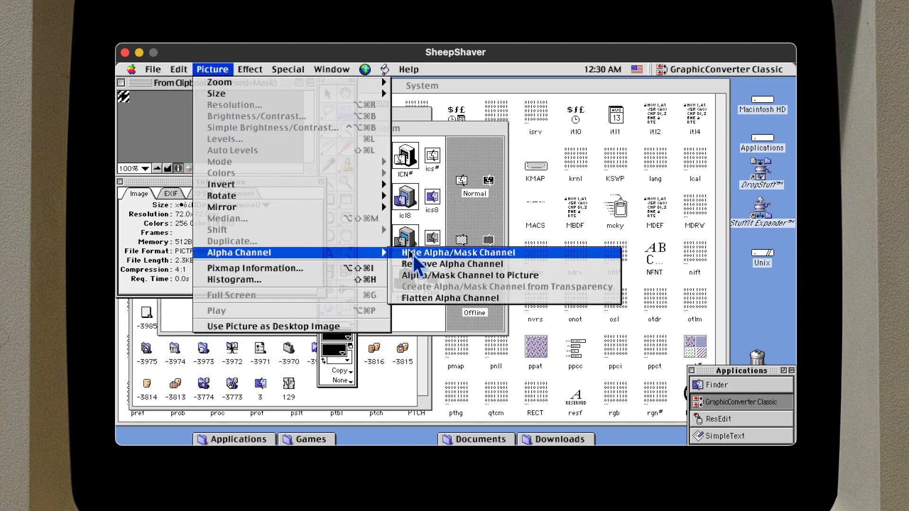
{"action": "left_click", "coordinate": [417, 253]}
Step: Save a copy of the image on the Desktop as Mac OS.png in PNG format, converting it to 32 bit with alpha
{"action": "left_click", "coordinate": [148, 67]}
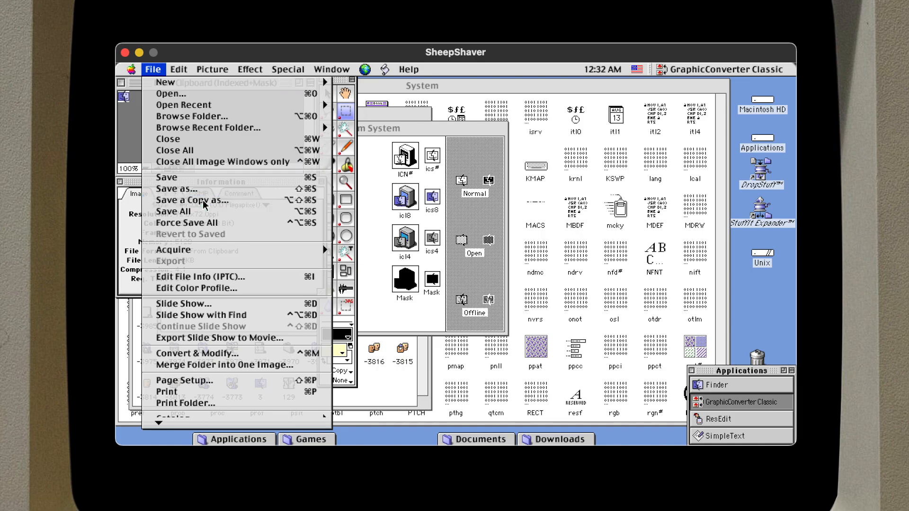
{"action": "left_click", "coordinate": [204, 202]}
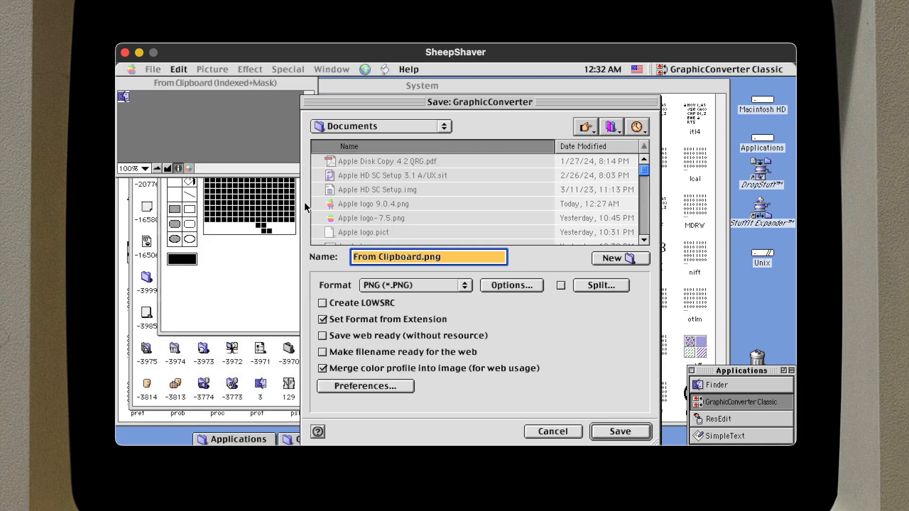
{"action": "left_click", "coordinate": [425, 127]}
{"action": "left_click", "coordinate": [417, 151]}
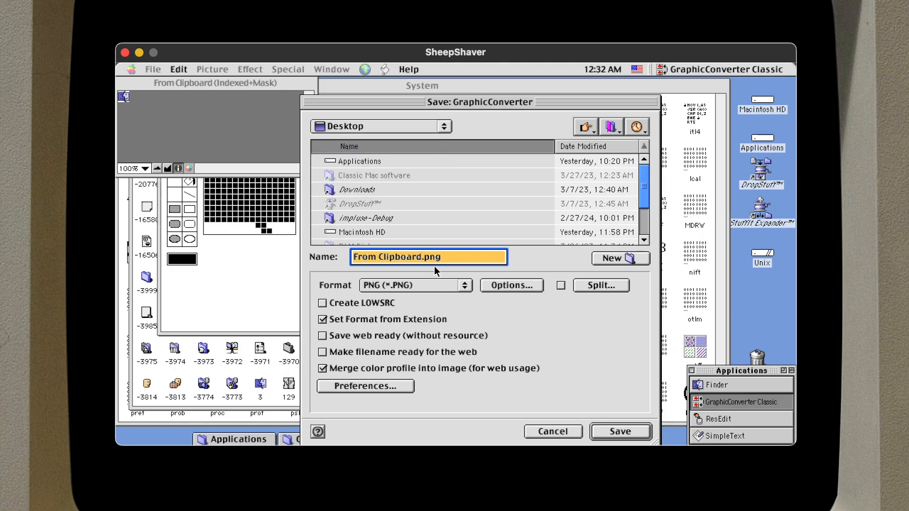
{"action": "left_click", "coordinate": [421, 257]}
{"action": "key", "text": "BackSpace"}
{"action": "key", "text": "BackSpace"}
{"action": "key", "text": "BackSpace"}
{"action": "key", "text": "BackSpace"}
{"action": "key", "text": "BackSpace"}
{"action": "key", "text": "BackSpace"}
{"action": "key", "text": "BackSpace"}
{"action": "key", "text": "BackSpace"}
{"action": "key", "text": "BackSpace"}
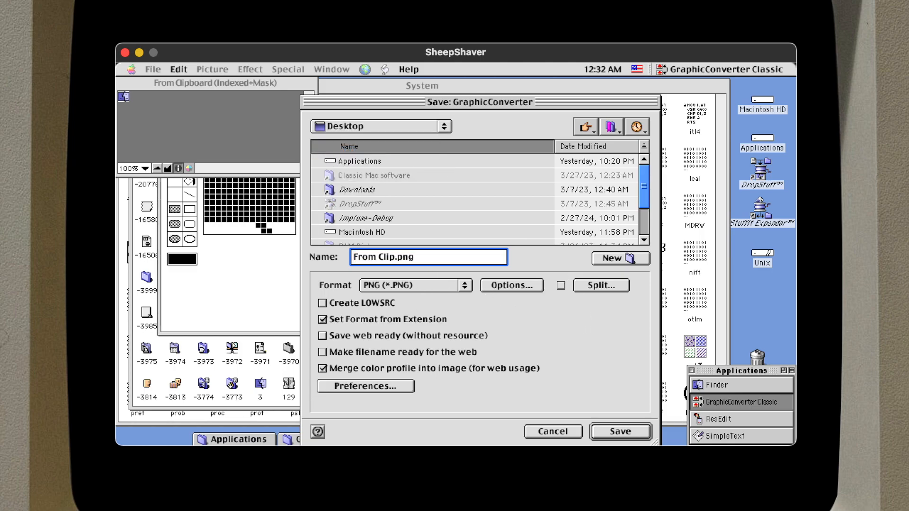
{"action": "key", "text": "BackSpace"}
{"action": "key", "text": "BackSpace"}
{"action": "key", "text": "BackSpace"}
{"action": "key", "text": "BackSpace"}
{"action": "key", "text": "BackSpace"}
{"action": "type", "text": "Mac OS"}
{"action": "key", "text": "Return"}
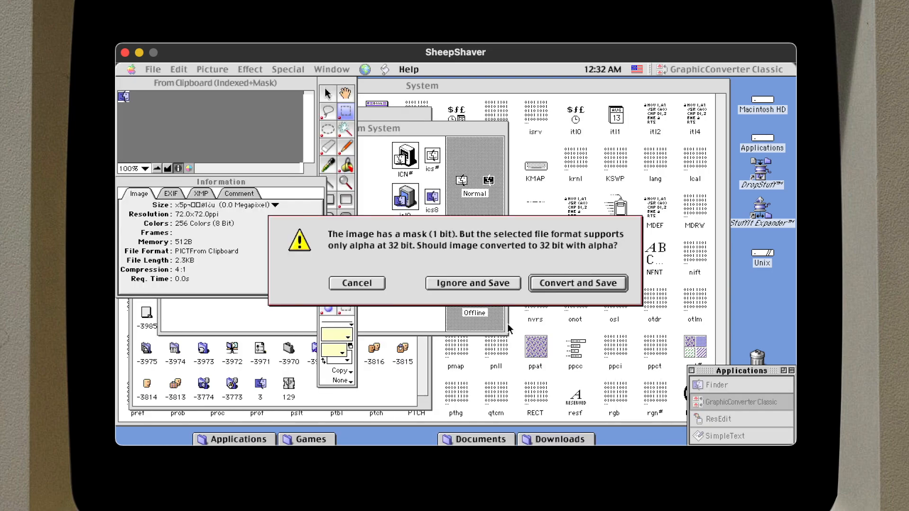
{"action": "left_click", "coordinate": [610, 285]}
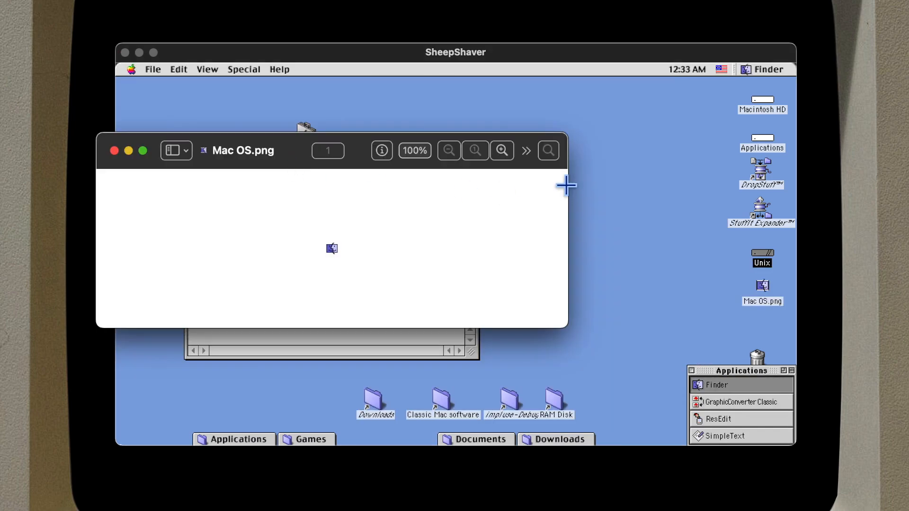
Step: In the host Mac's Preview, enlarge Mac OS.png to 800% and show the image background to check its transparency
{"action": "left_click", "coordinate": [510, 157]}
{"action": "left_click", "coordinate": [510, 157]}
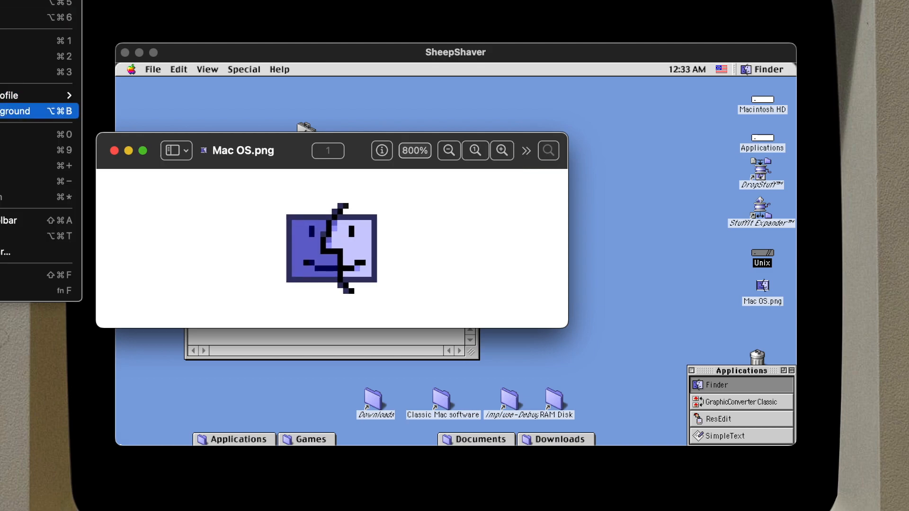
{"action": "left_click", "coordinate": [14, 111]}
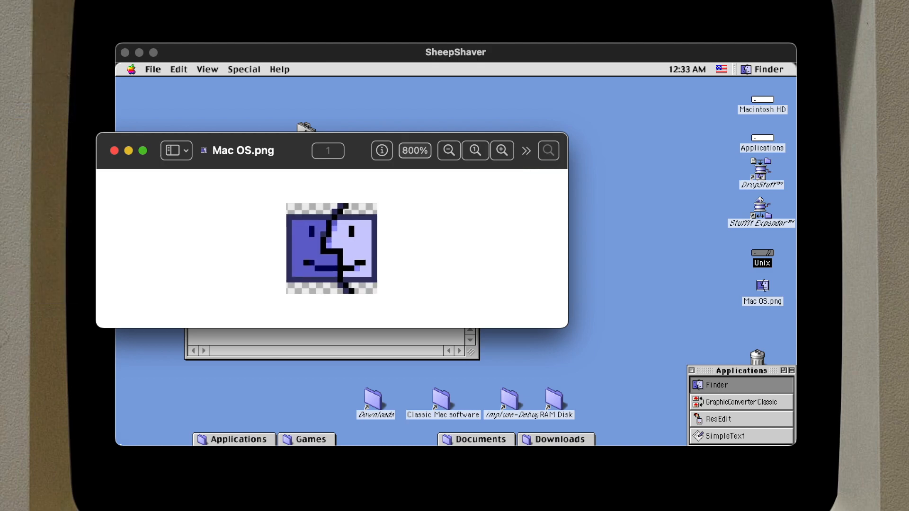